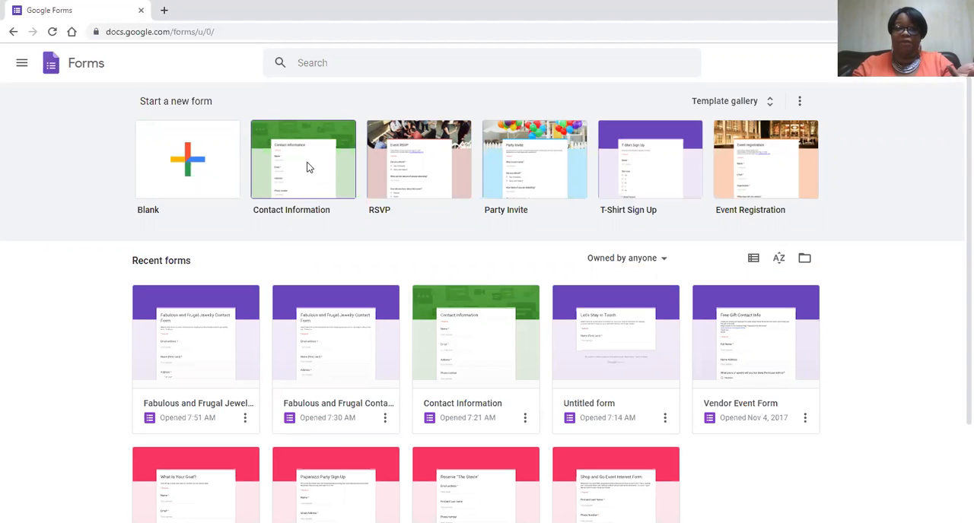
- Create a form from the Contact Information template and apply a red theme with the second, slightly darker background shade
click(308, 167)
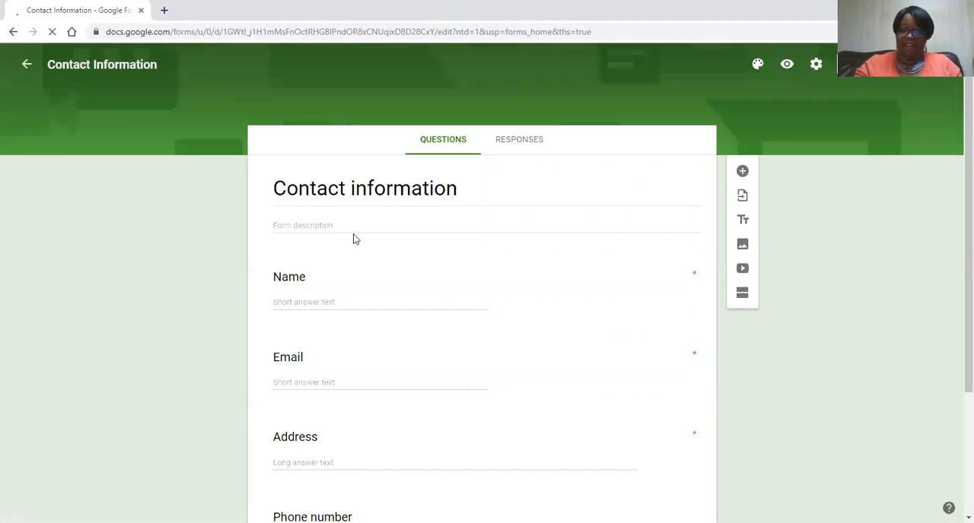
scroll(330, 274, down, 3)
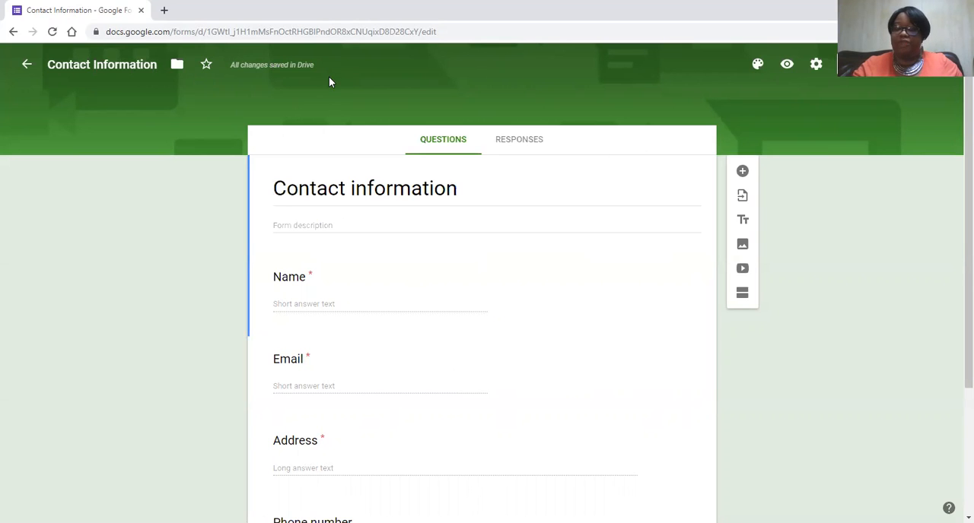
click(758, 66)
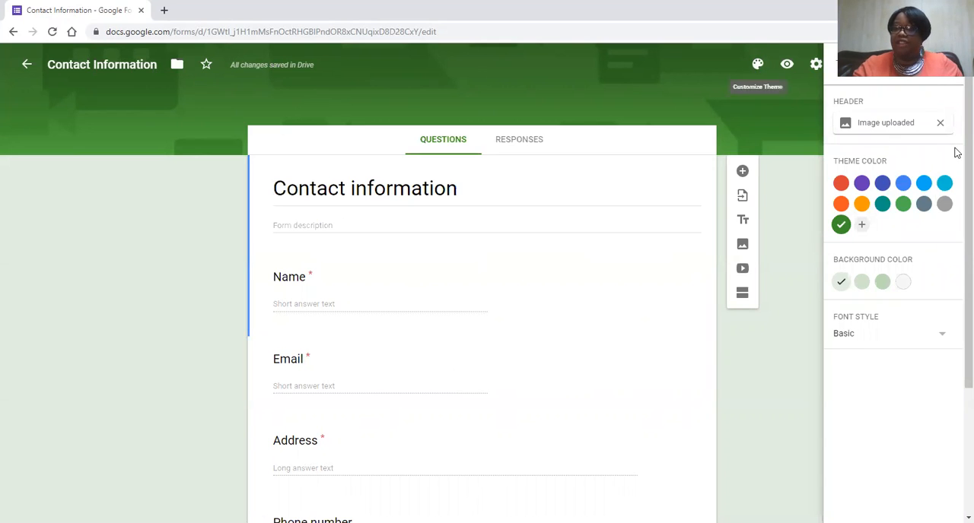
click(861, 184)
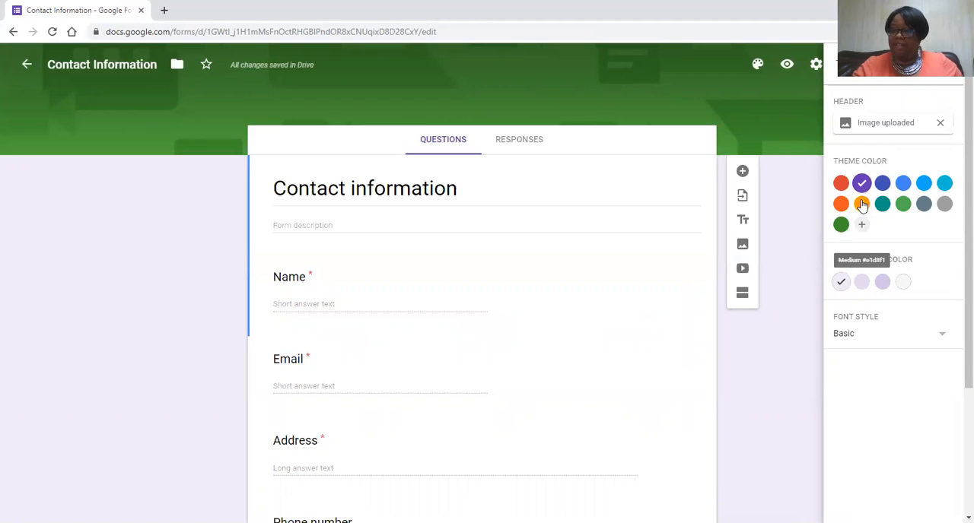
click(884, 188)
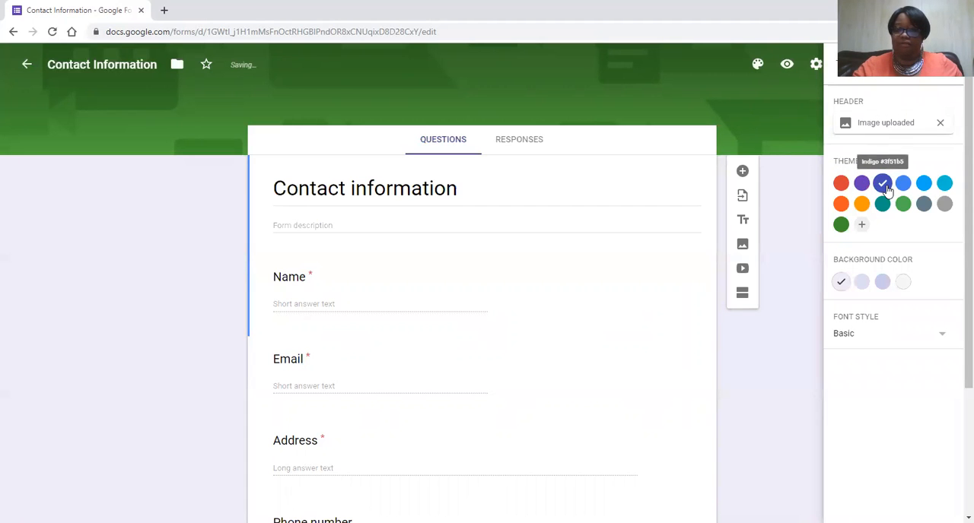
click(840, 184)
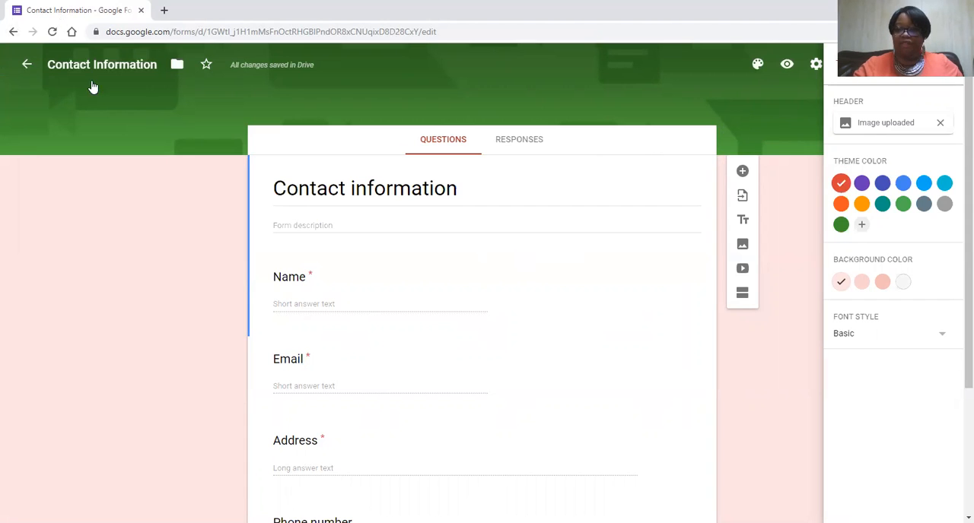
click(862, 282)
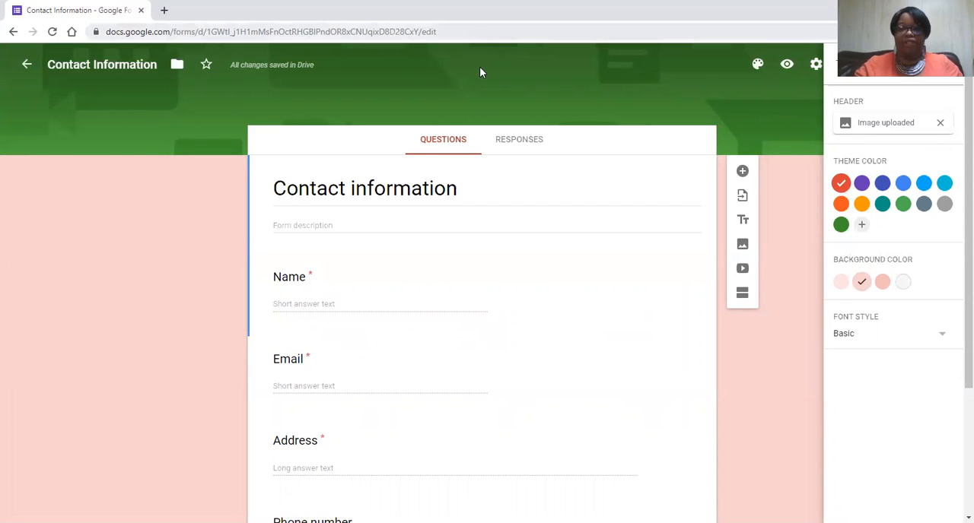
- Return to the forms home page and create a new blank form
click(28, 63)
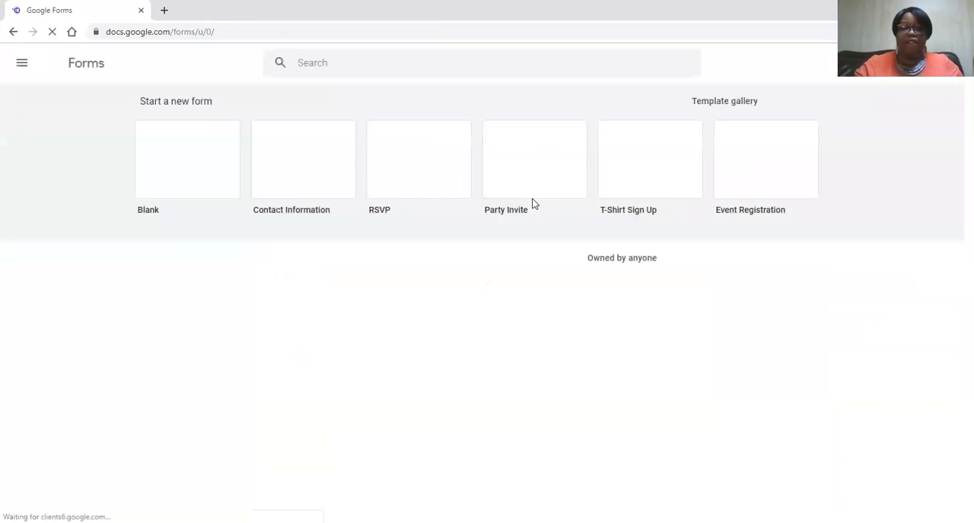
click(213, 165)
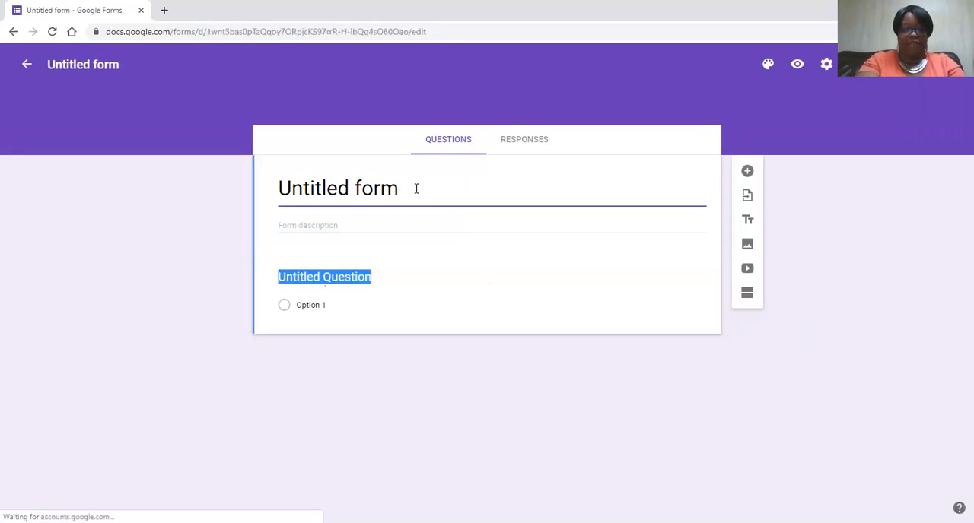
text(Fabu)
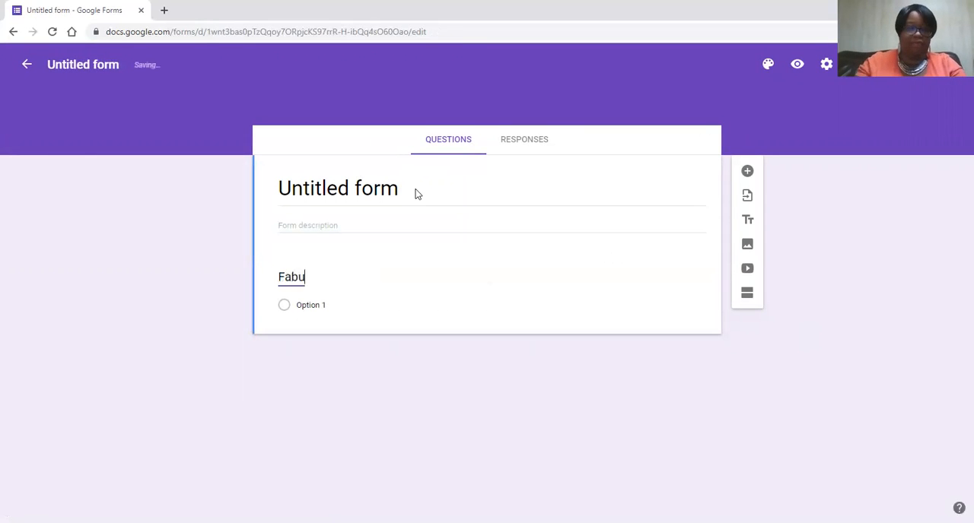
key(BackSpace)
key(BackSpace)
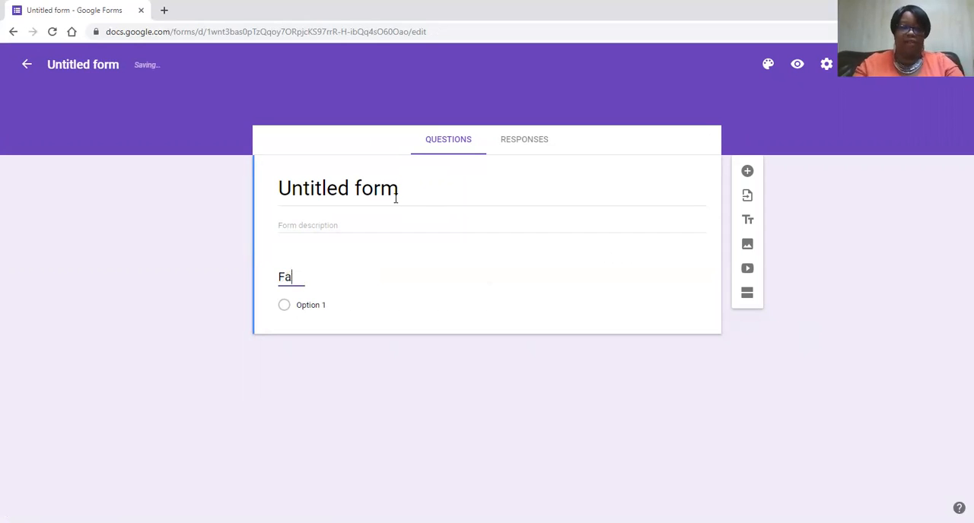
key(BackSpace)
key(BackSpace)
- Replace the default form title with "Fabulous and Frugal Jewelry"
click(404, 195)
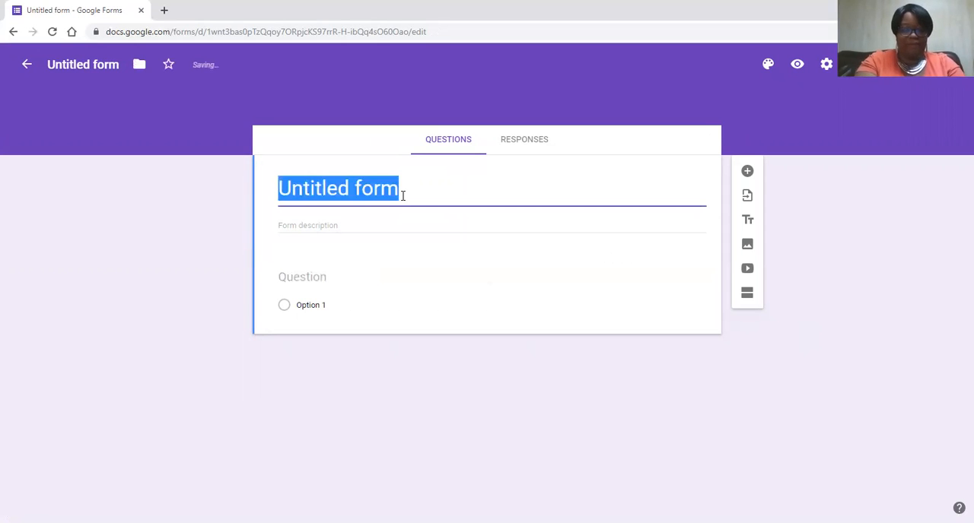
text(Fabi)
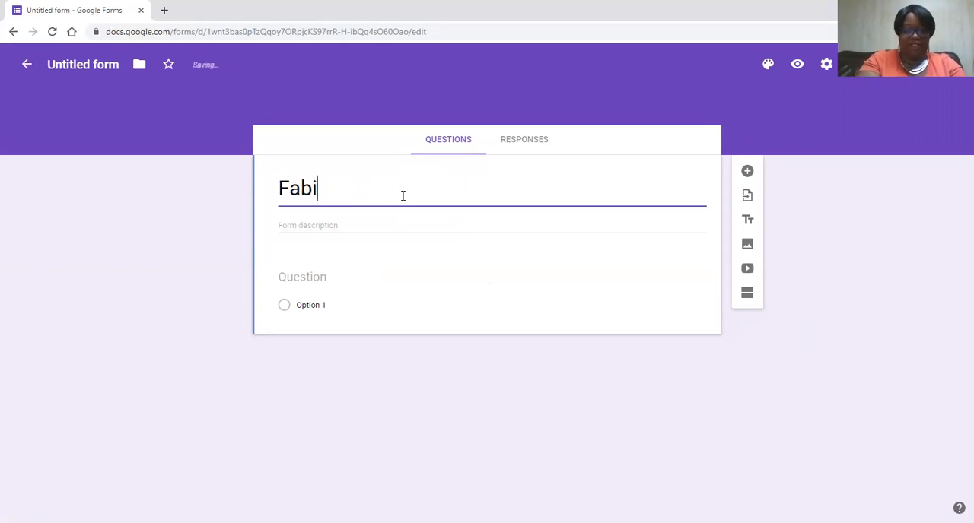
key(BackSpace)
text(ulous and F)
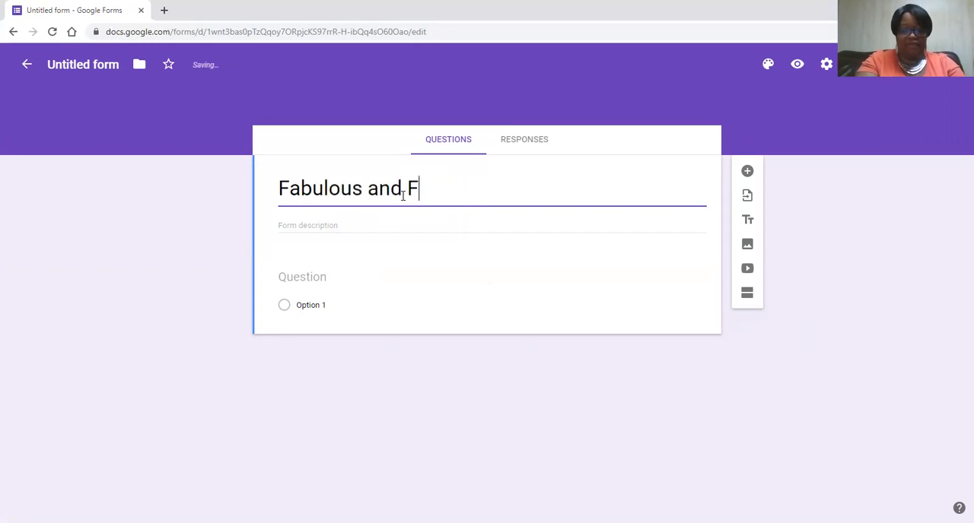
text(rugla Jewelry)
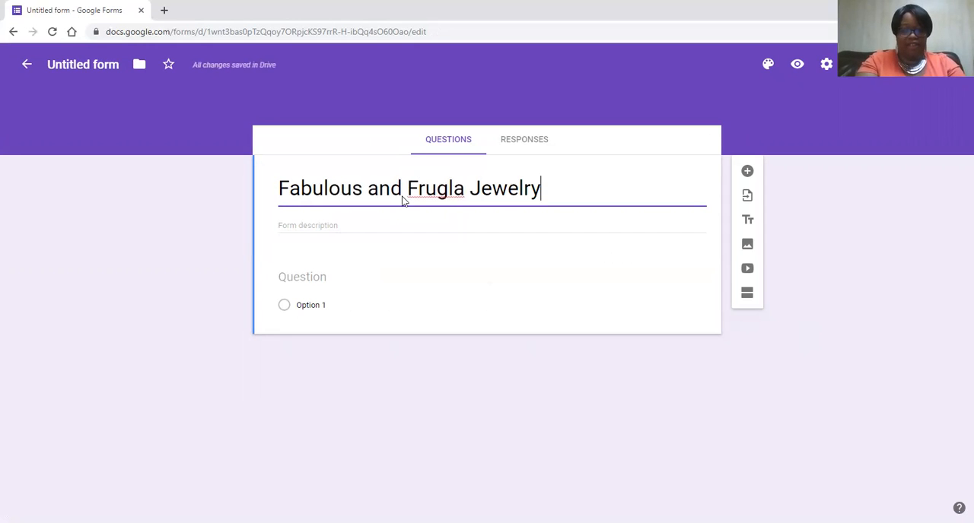
key(BackSpace)
key(BackSpace)
key(BackSpace)
key(BackSpace)
key(BackSpace)
key(BackSpace)
key(BackSpace)
key(BackSpace)
key(BackSpace)
key(BackSpace)
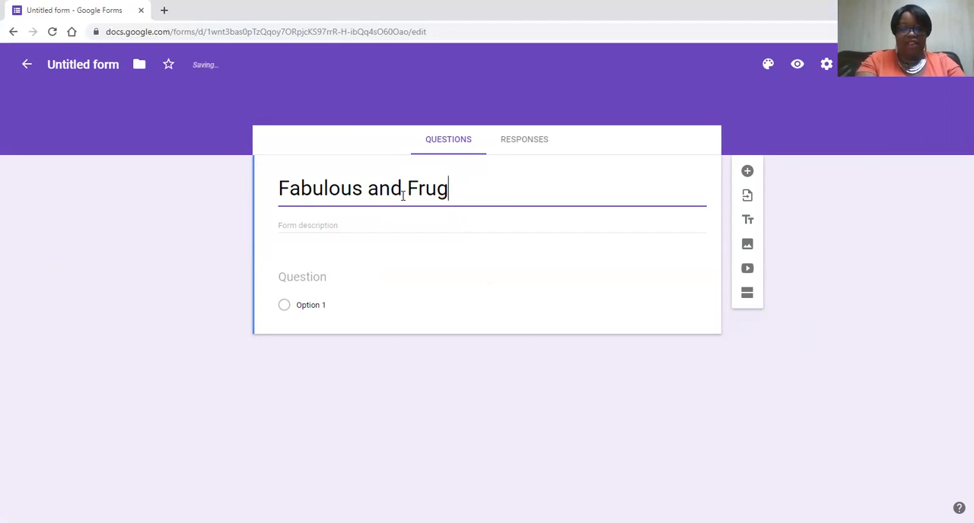
text(al Jewe)
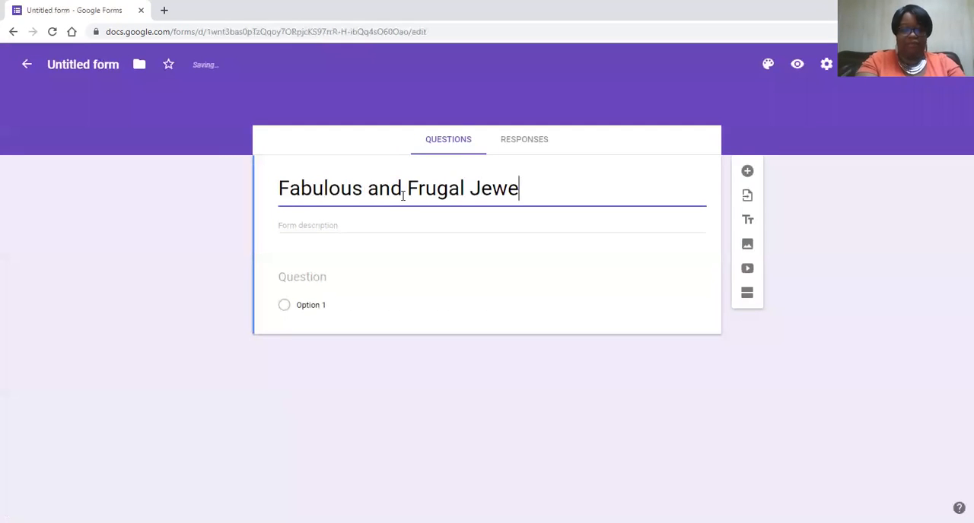
text(lry)
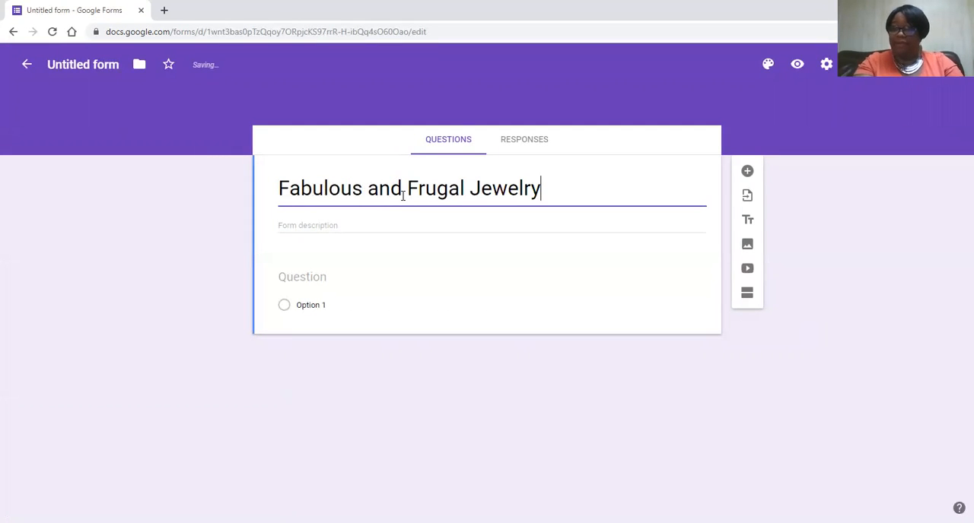
text( COntact)
- Append "Contact Information" to the form title and use the full title as the form's file name
key(BackSpace)
key(BackSpace)
key(BackSpace)
key(BackSpace)
key(BackSpace)
key(BackSpace)
text(ontact)
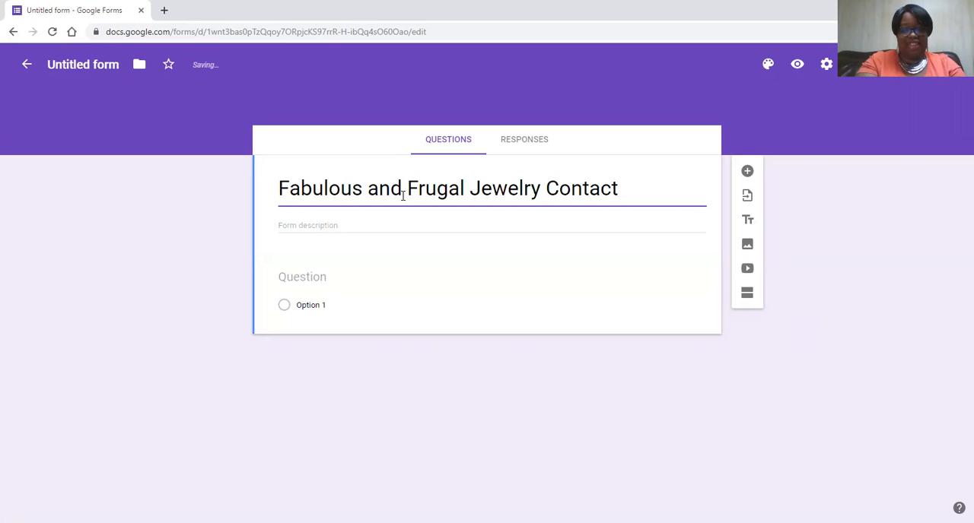
text( Informations)
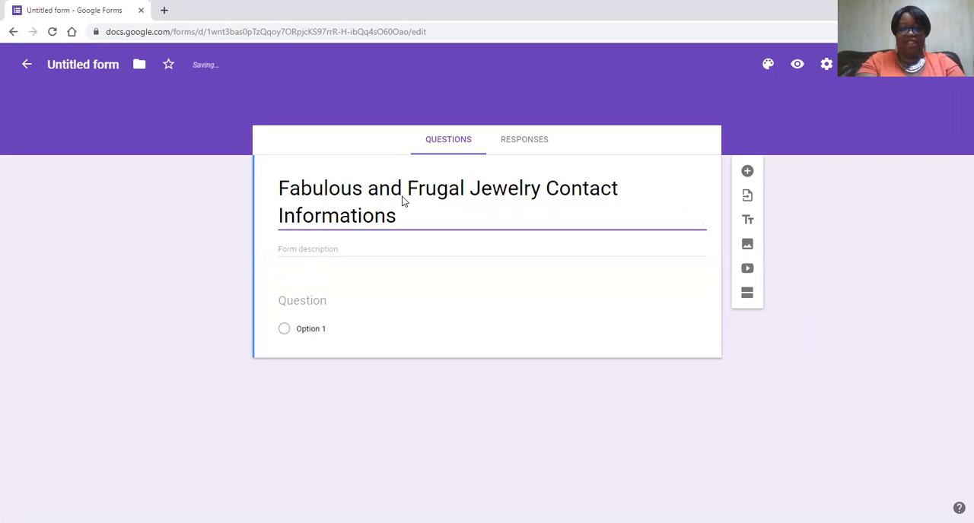
key(BackSpace)
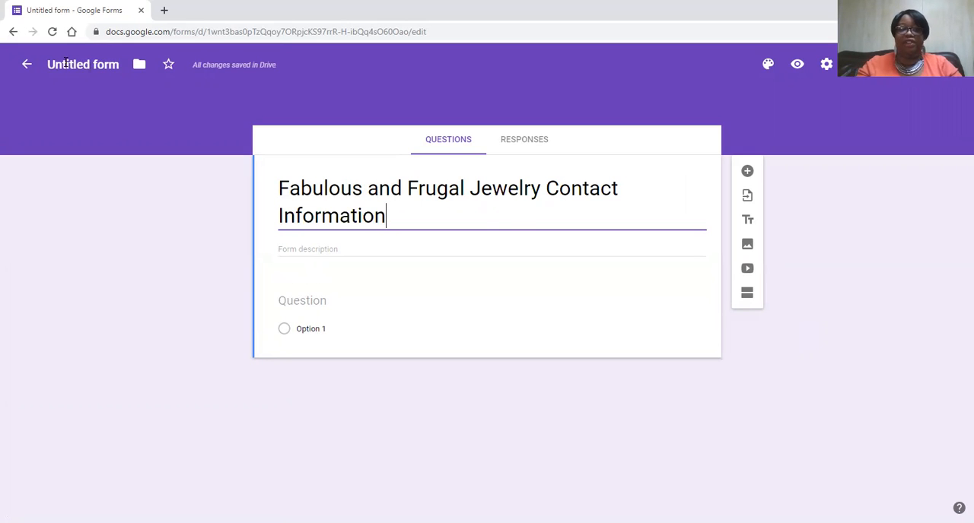
click(99, 64)
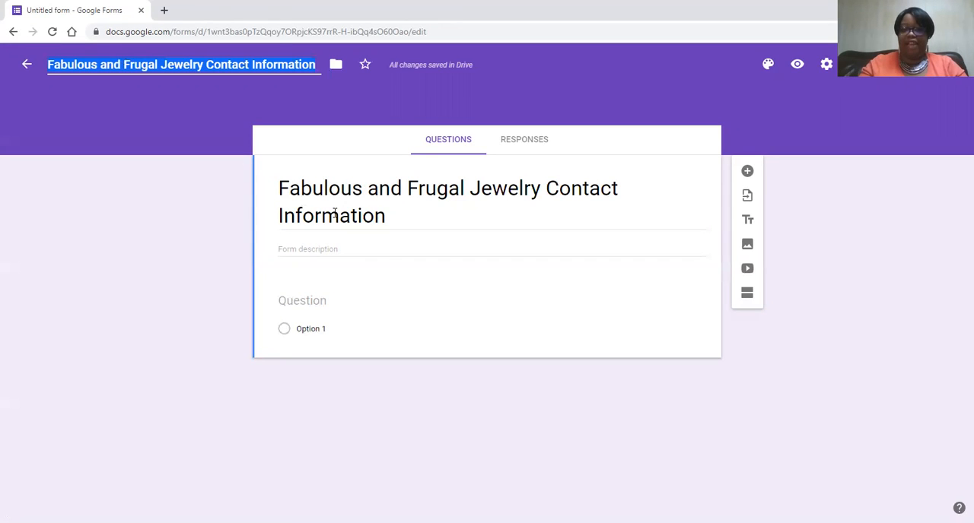
- Begin the form description with "Hello! Please fill out the below information for shipping and to"
click(346, 248)
click(353, 248)
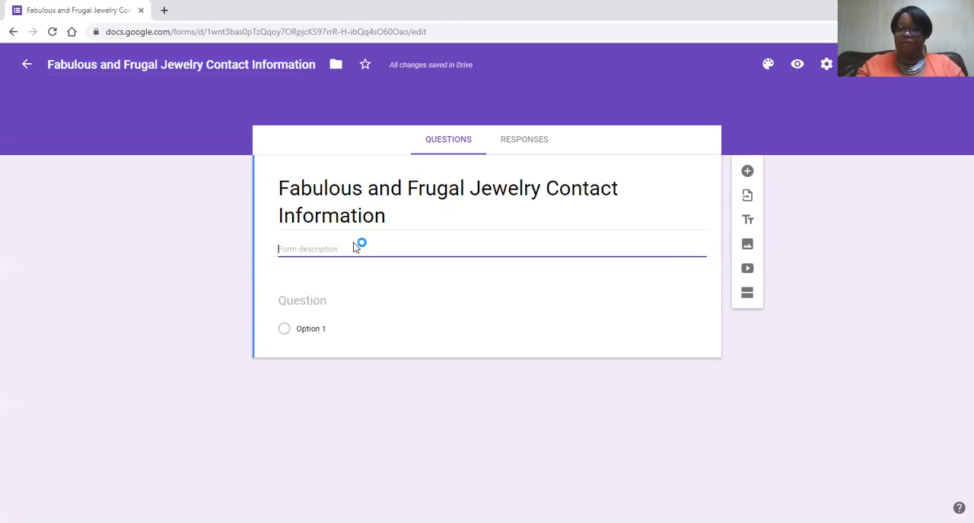
text(Hello!)
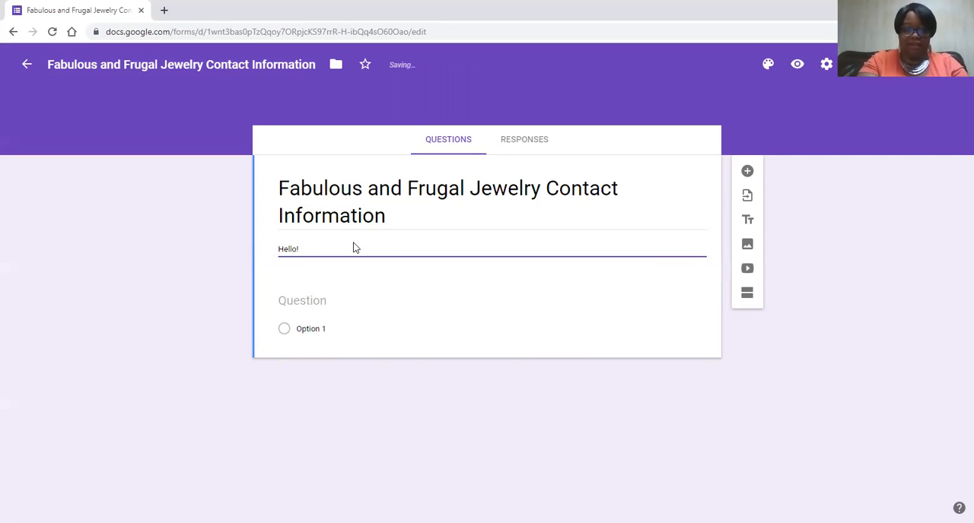
text( Please fil)
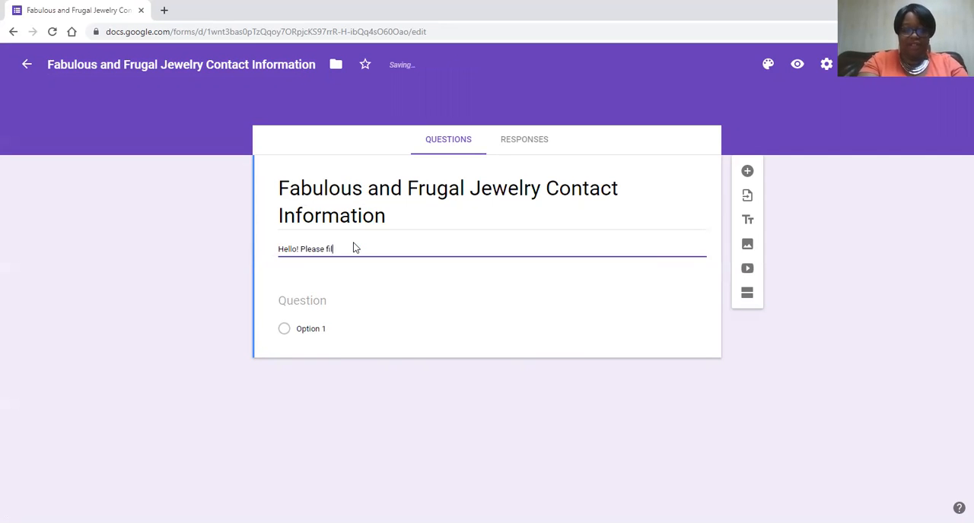
text(l out the bel)
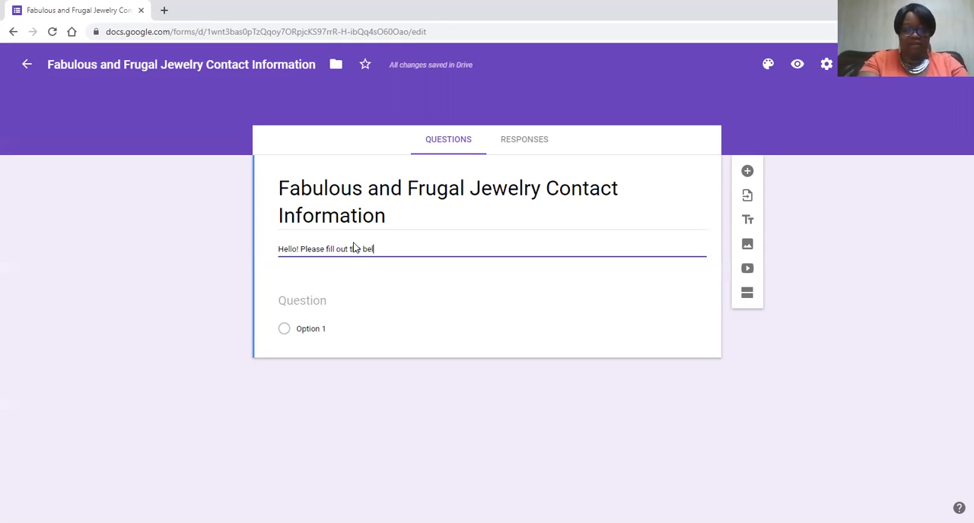
text(ow informa)
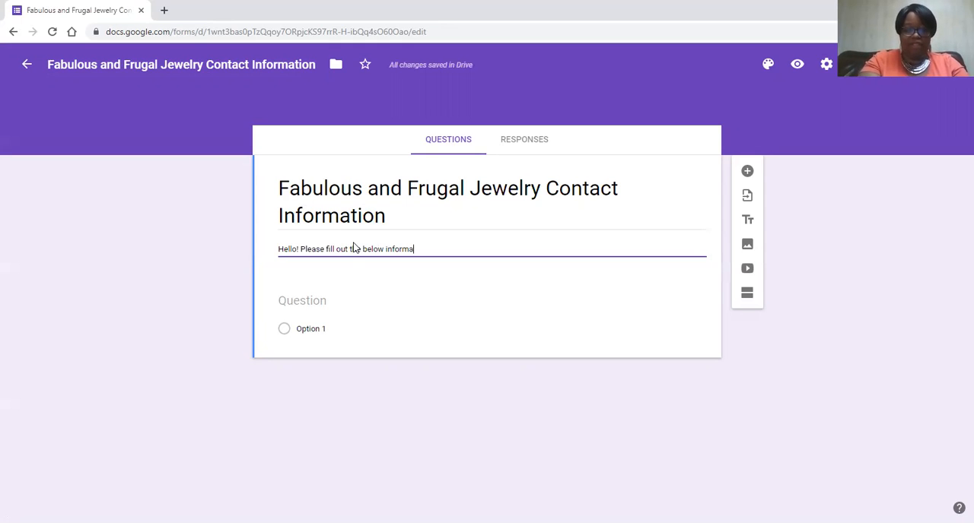
text(tion)
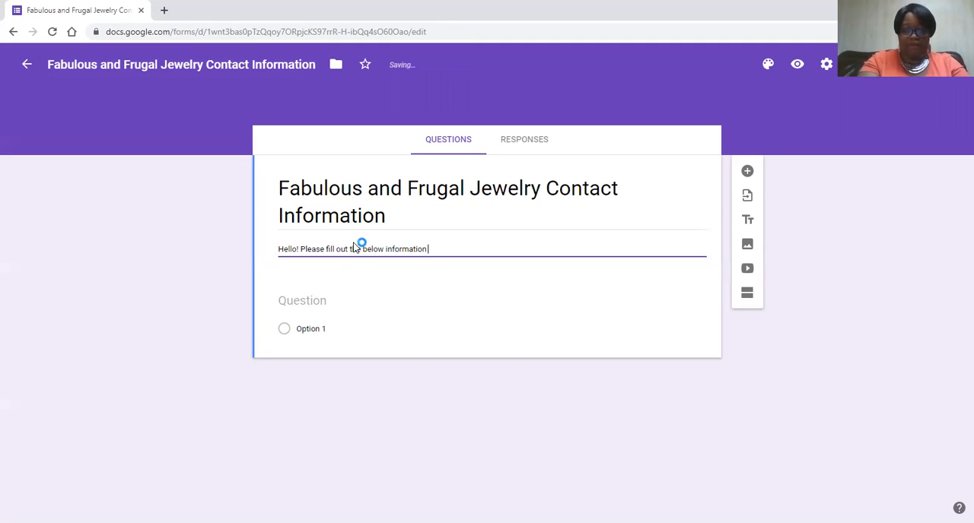
text( for ship)
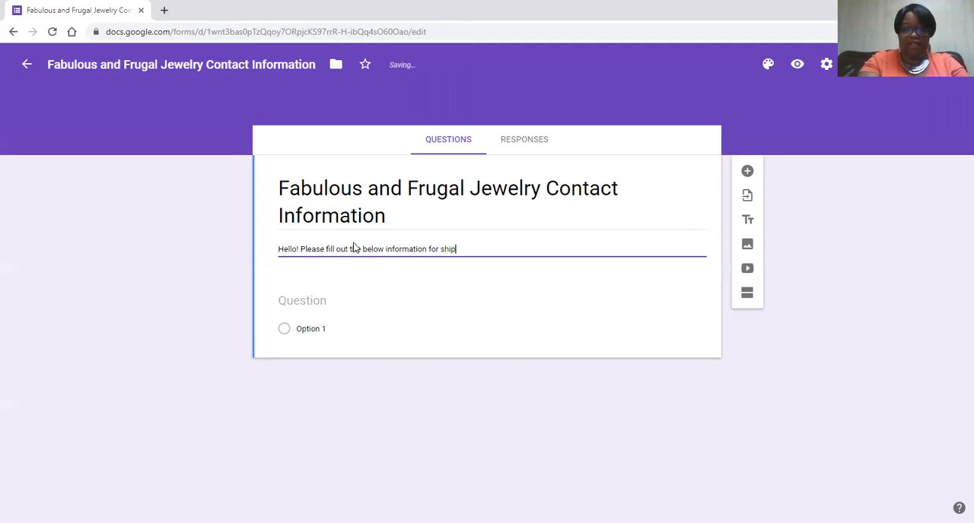
text(ping and to )
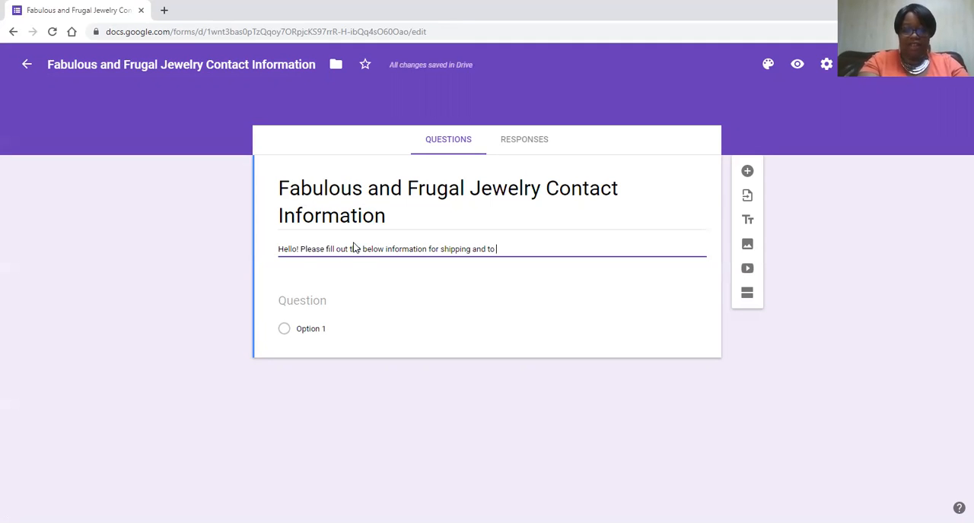
text(keep up with )
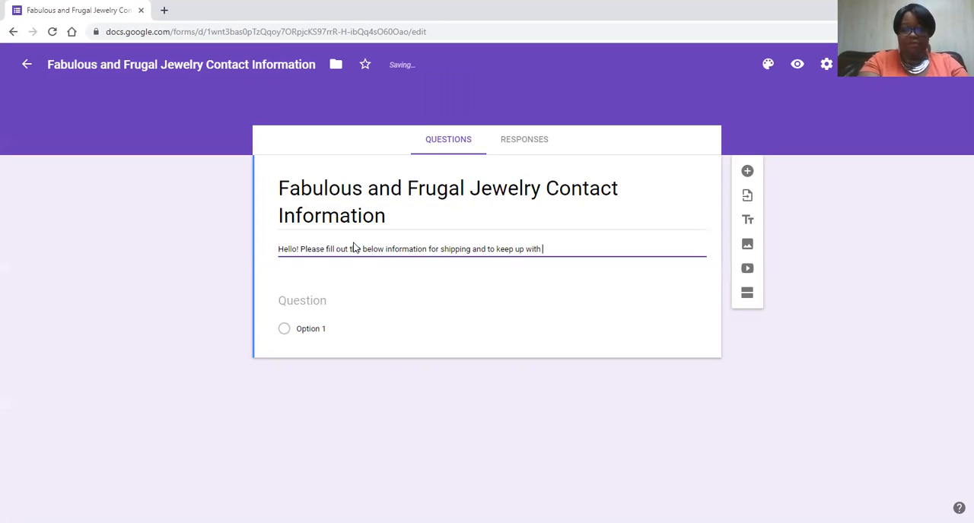
text(Fabilous an)
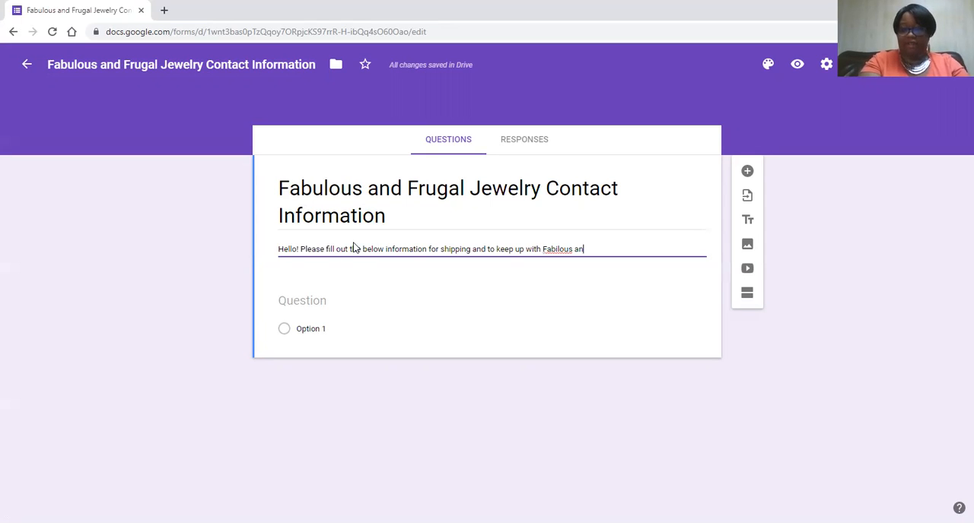
- Continue the form description with "keep up with Fabulous and Frugal"
key(BackSpace)
key(BackSpace)
key(BackSpace)
key(BackSpace)
key(BackSpace)
key(BackSpace)
key(BackSpace)
text(ulous)
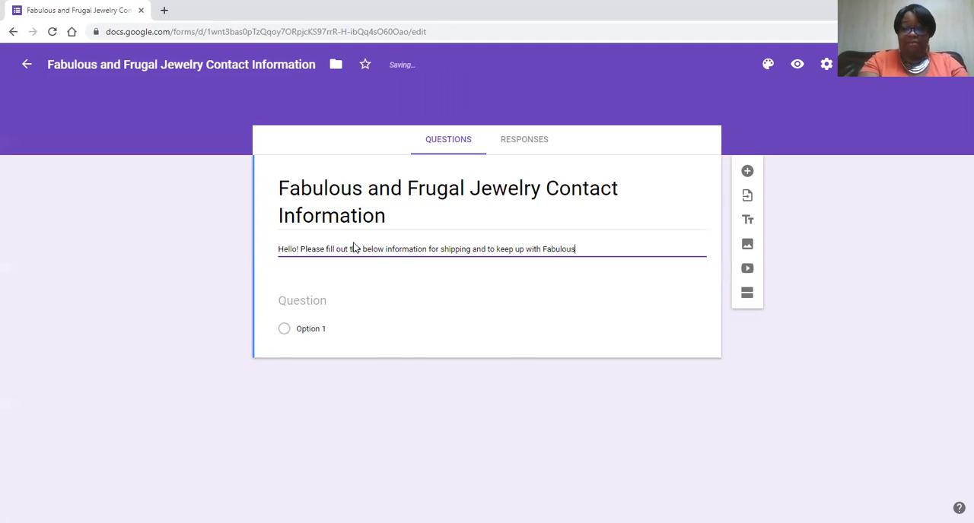
text( and Frugla)
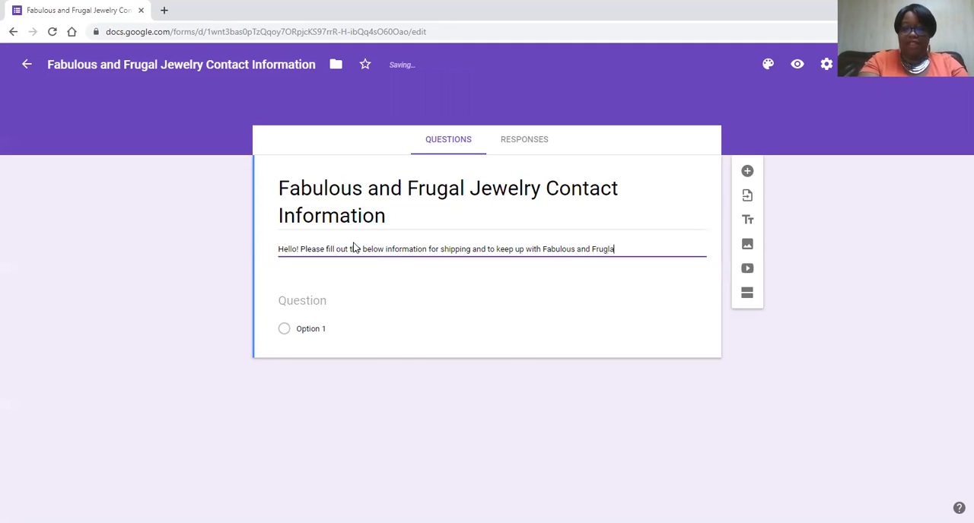
text(a)
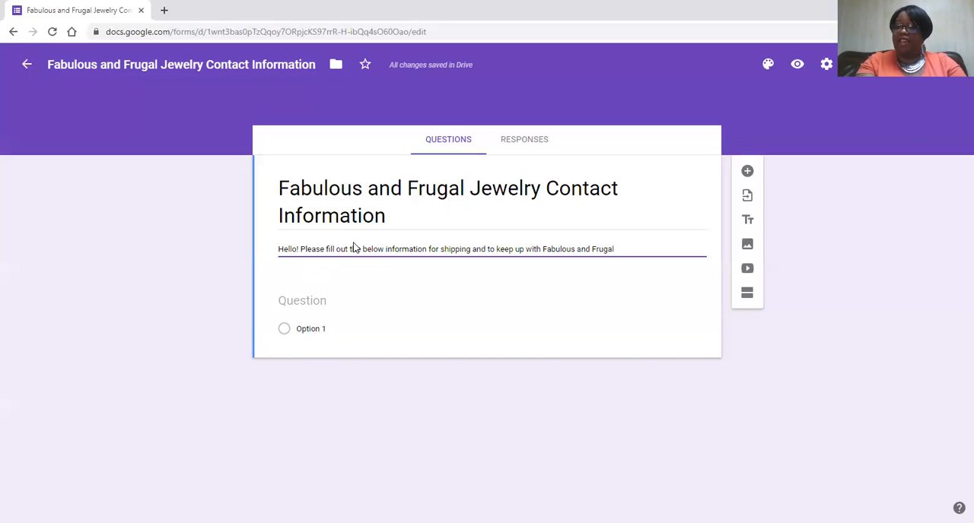
- Finish the form description with "updates. Thank you!"
text(up)
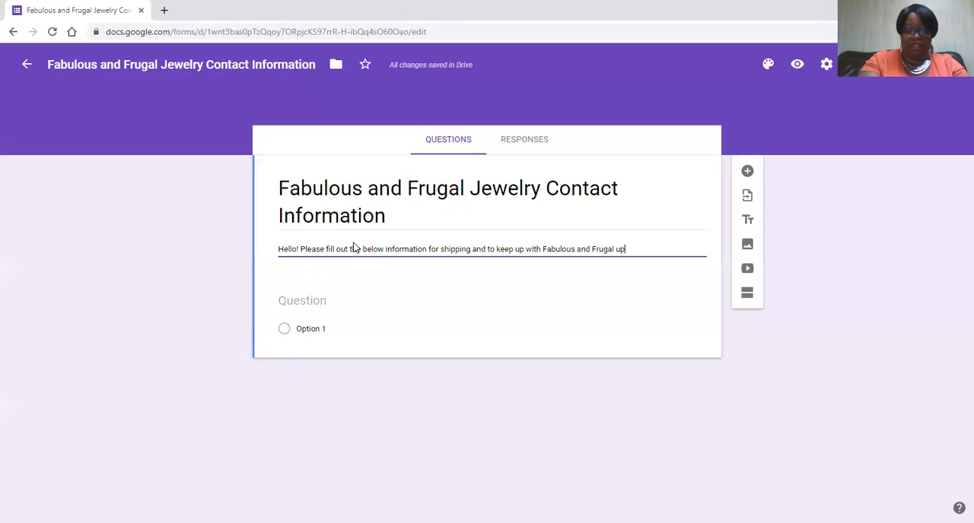
text(fdates)
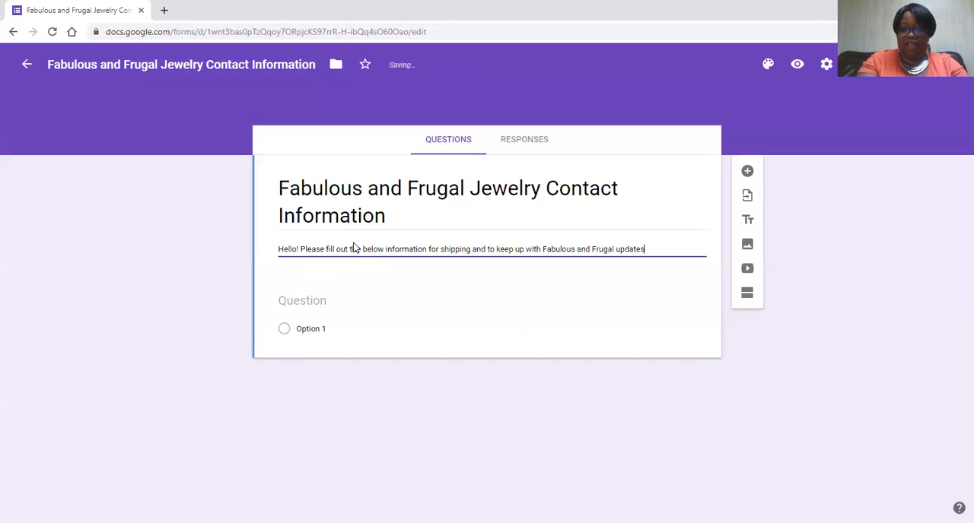
text(.)
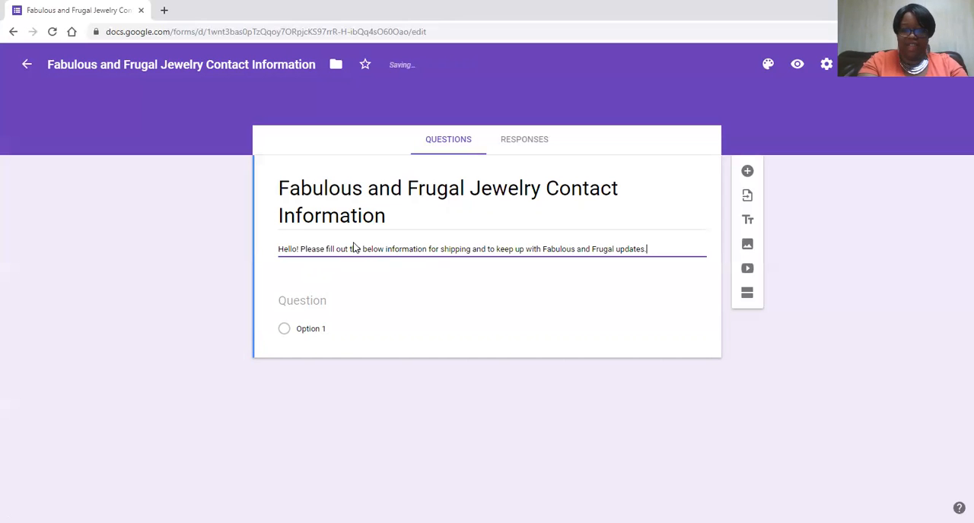
text( Thank you!)
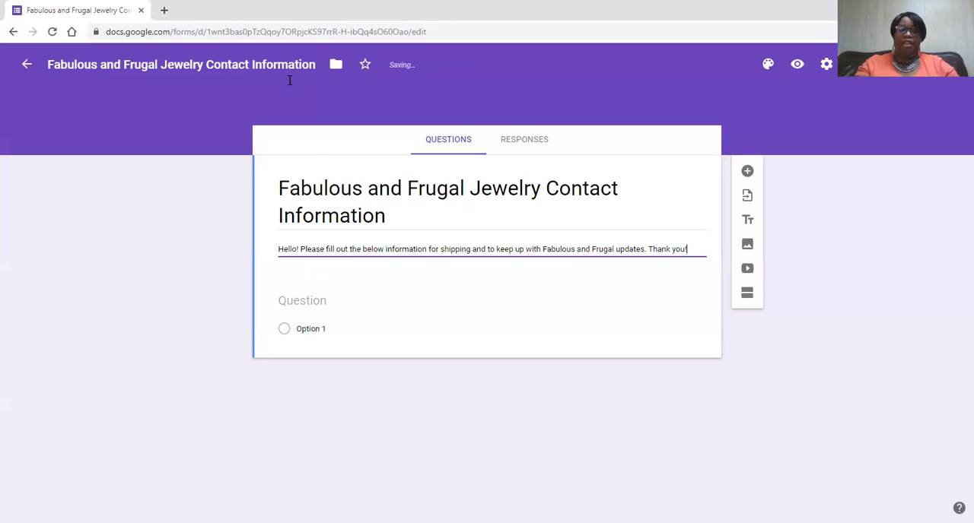
- Title the first question "Email Address" and accept the suggestion to enable the email collection setting
click(348, 302)
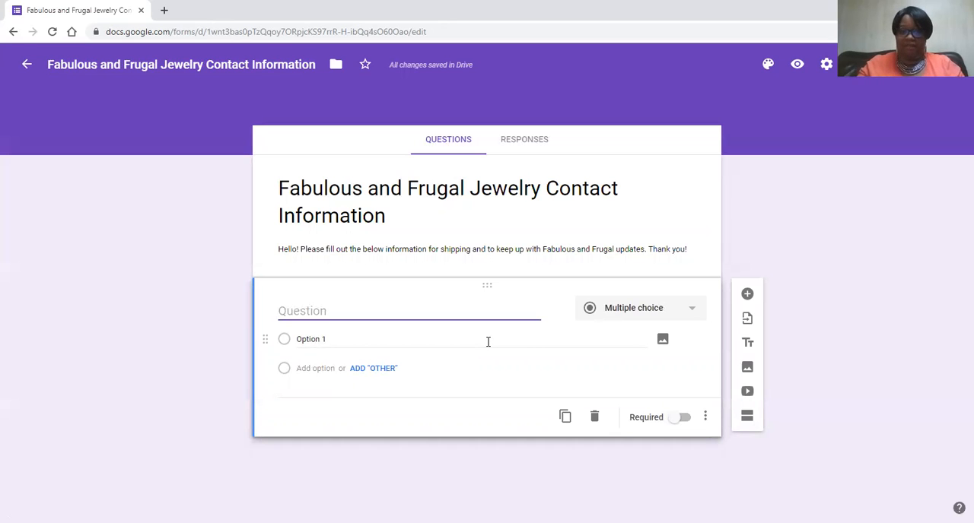
text(N)
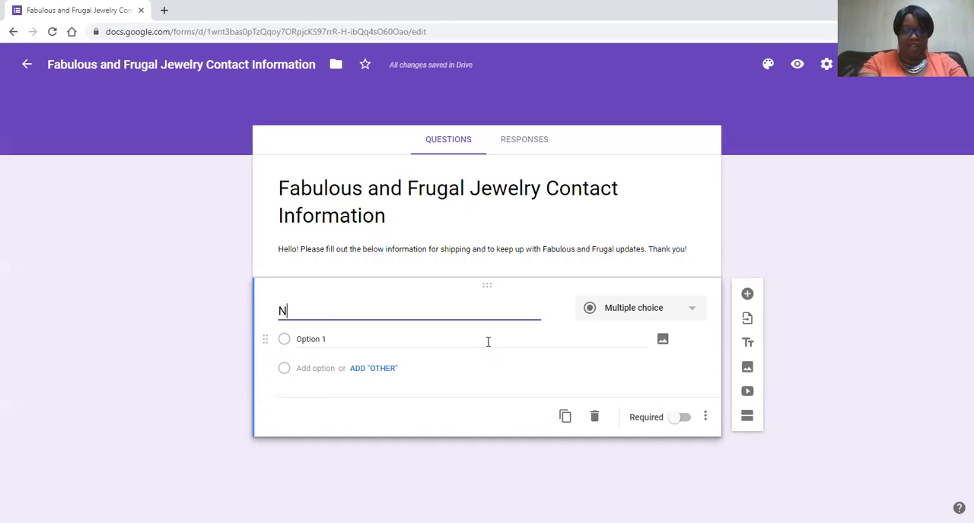
key(BackSpace)
text(Email Address)
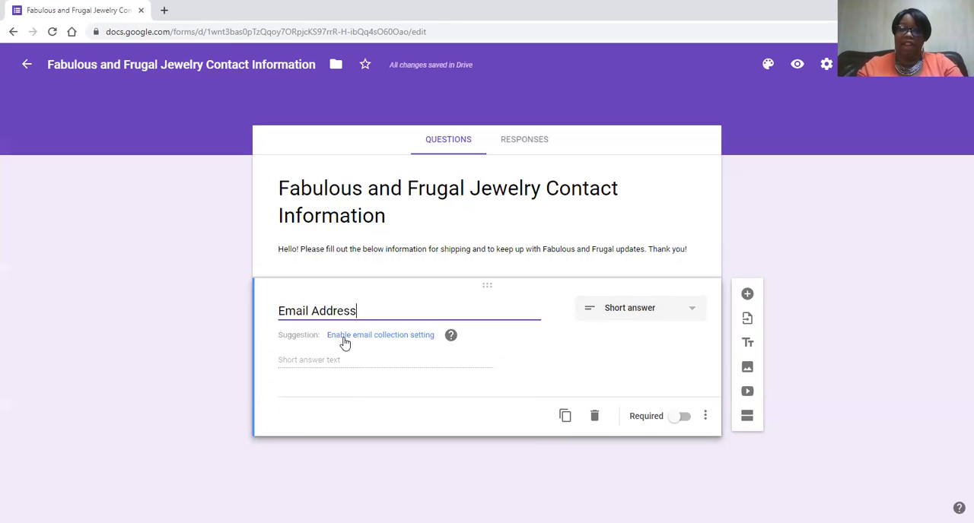
click(411, 344)
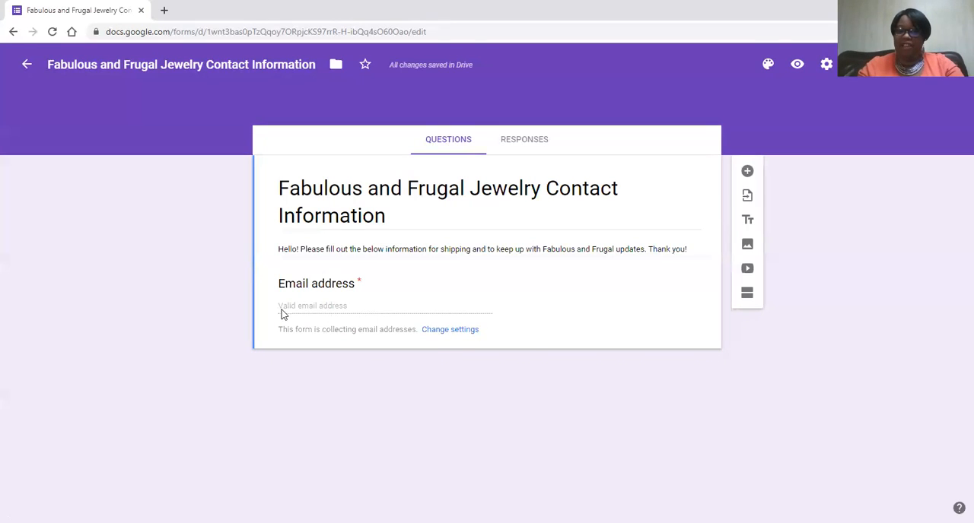
- Add a question below the email address field titled "Name (First, Last)"
click(748, 172)
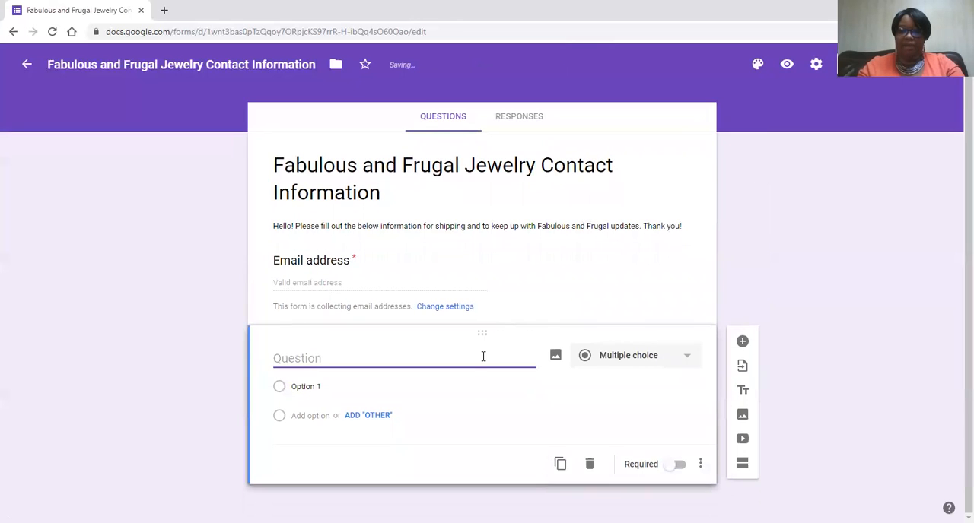
text(Name)
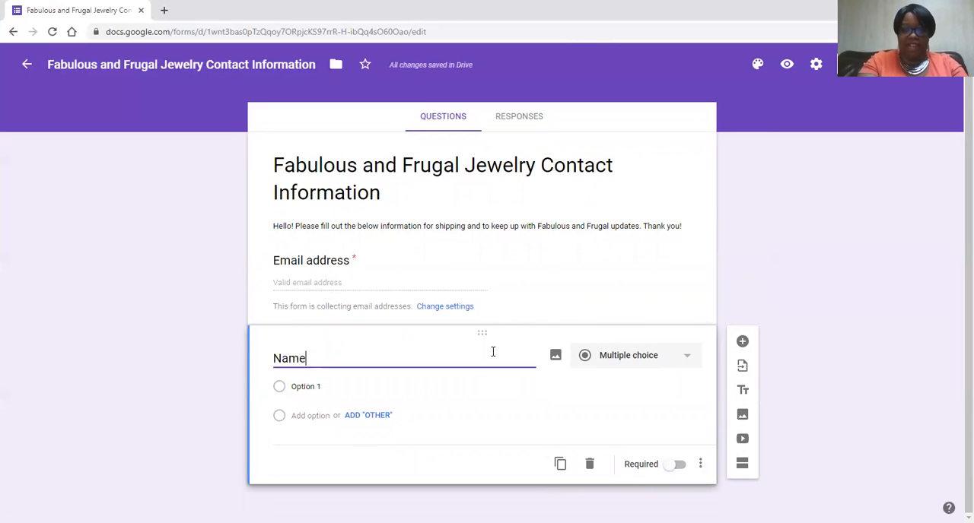
text( (Fi)
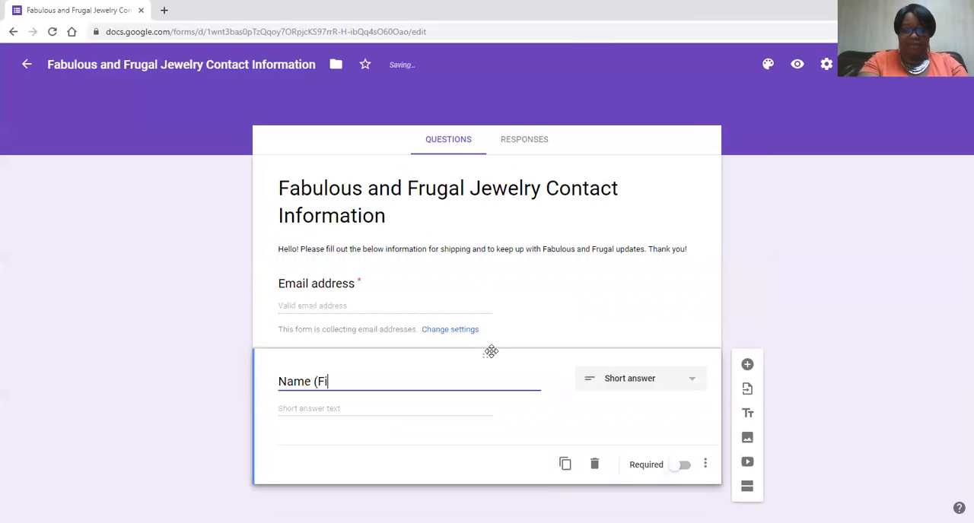
text(rst, Last))
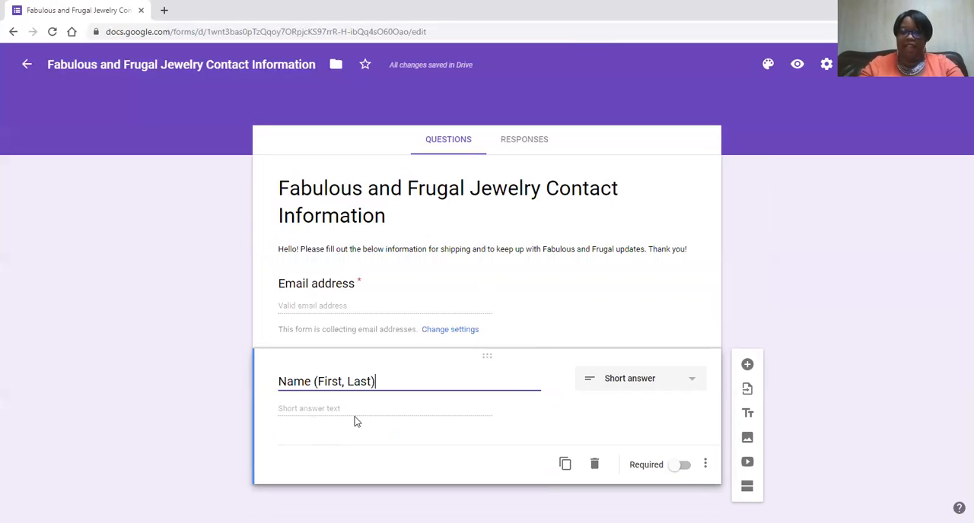
- Look over the available question types, keep Short answer for the name question, and make it required
click(693, 384)
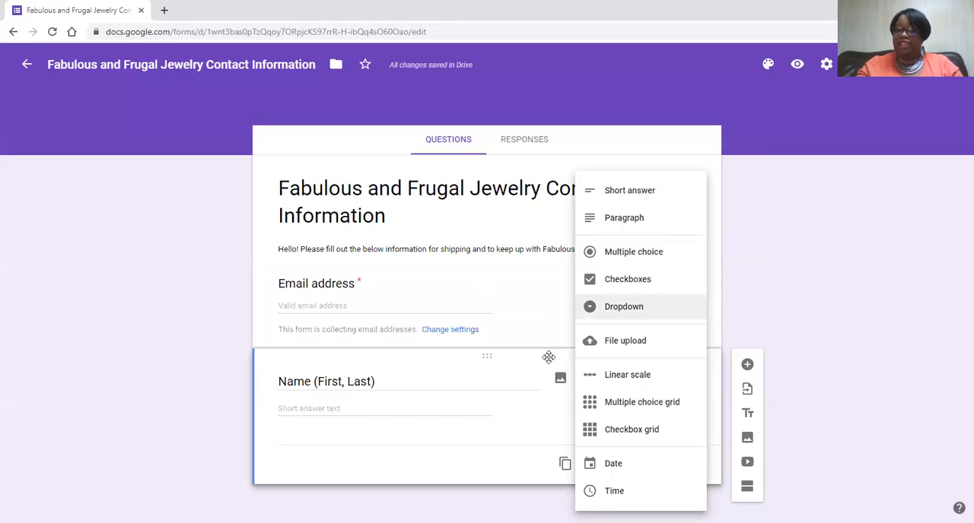
click(531, 411)
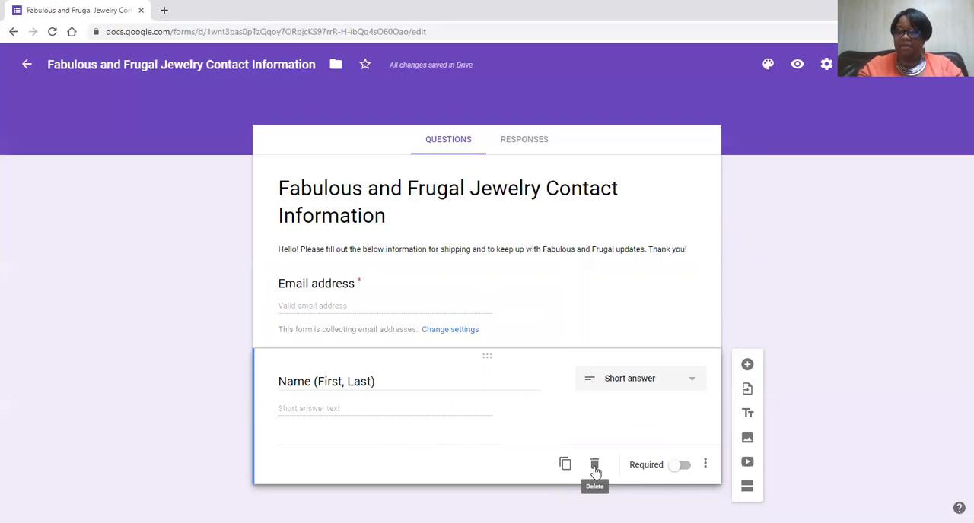
click(677, 467)
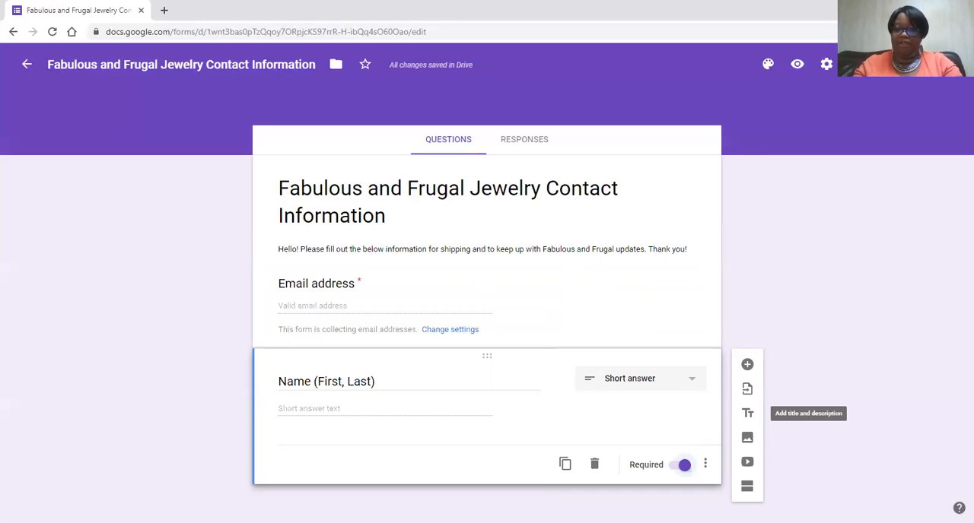
- Add a question below the name question titled "Address (Street, city, state, zip code)"
click(747, 366)
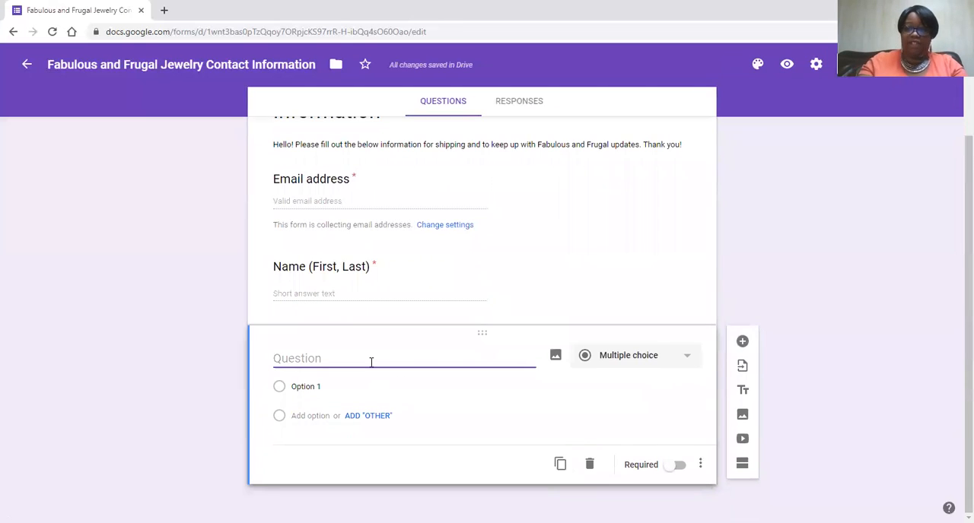
text(Address)
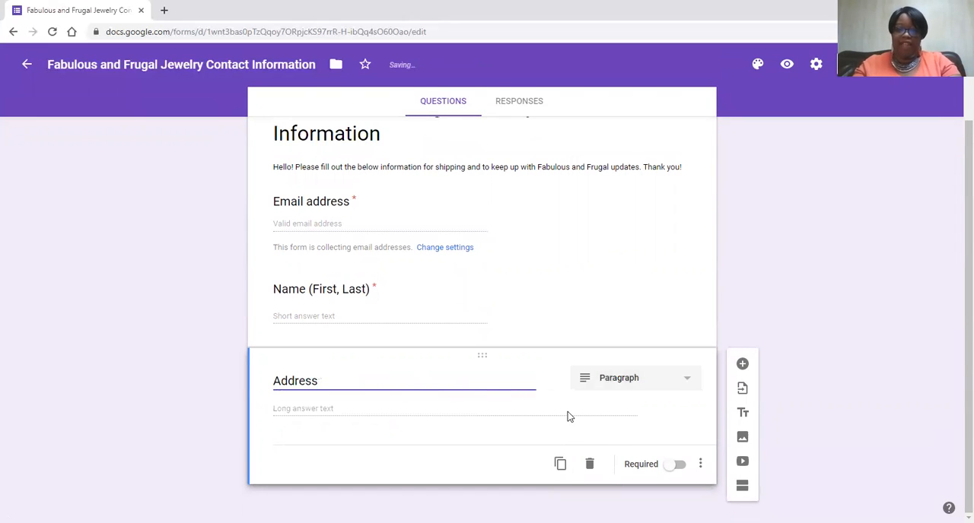
text( (St)
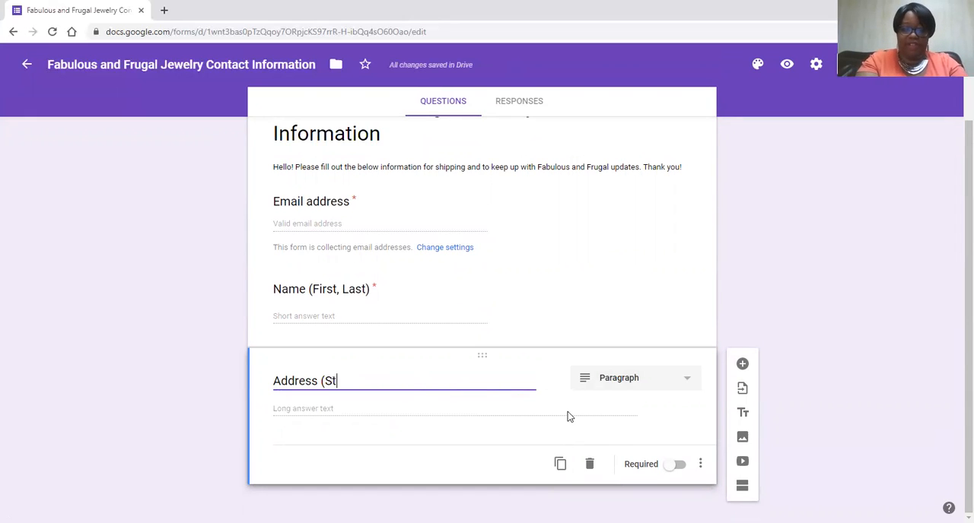
text(reet,)
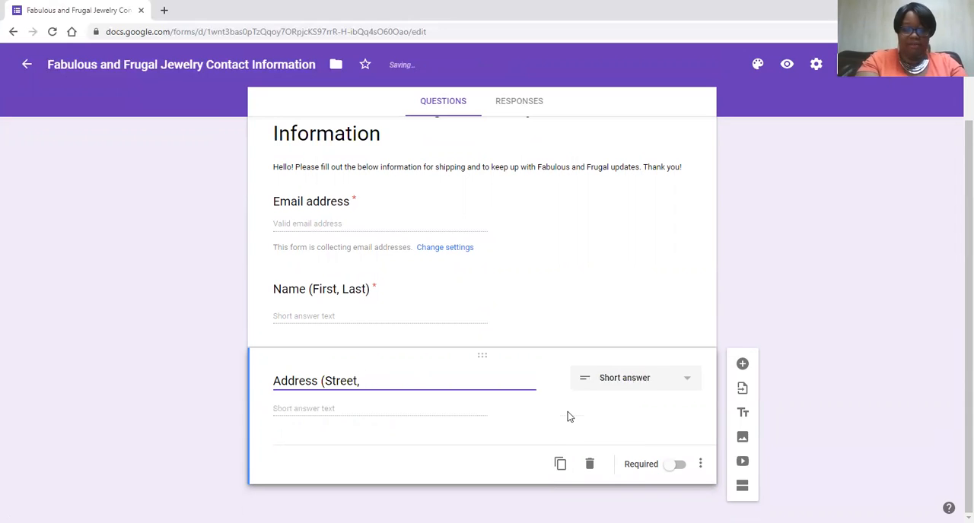
text( city, ste, zi)
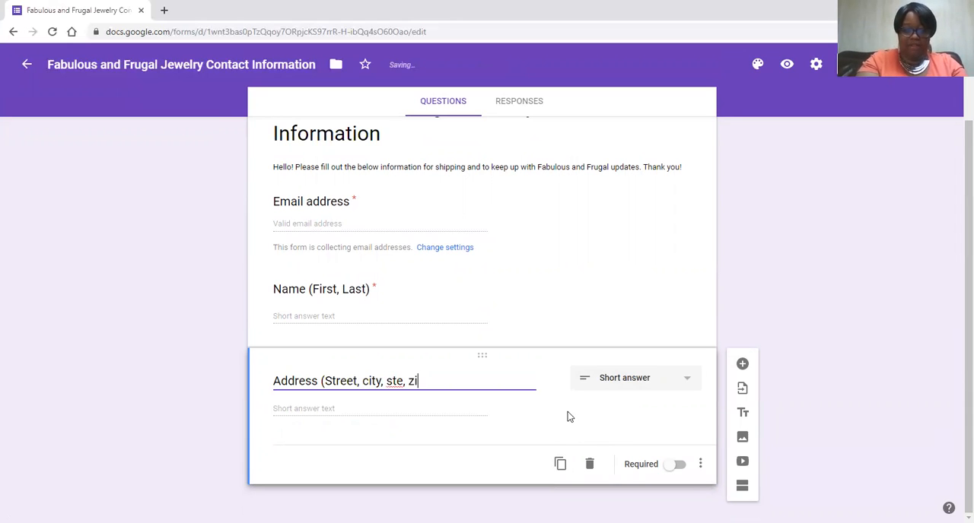
text(p code))
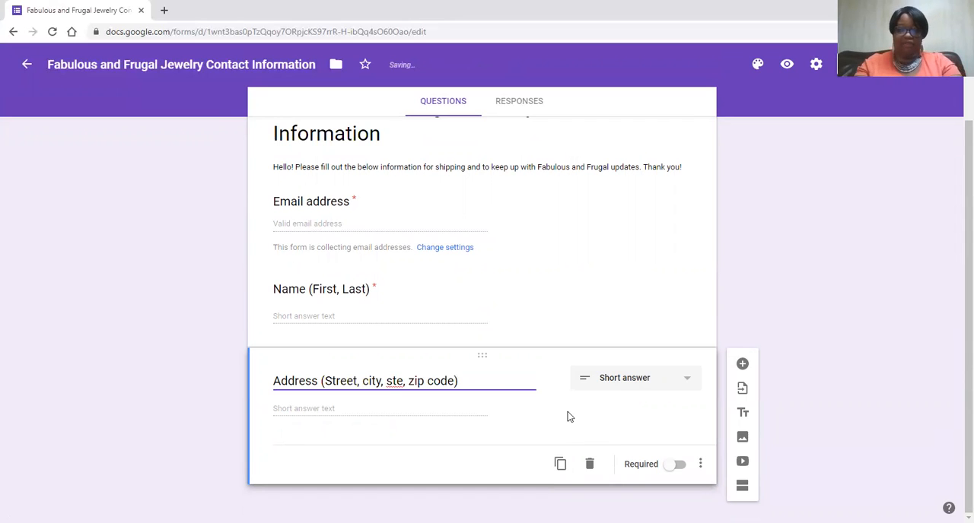
click(397, 381)
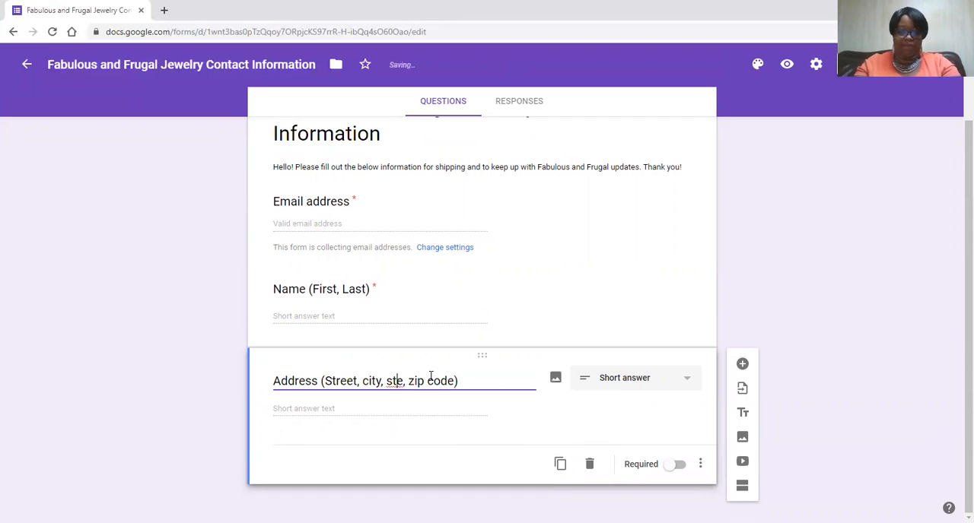
text(at)
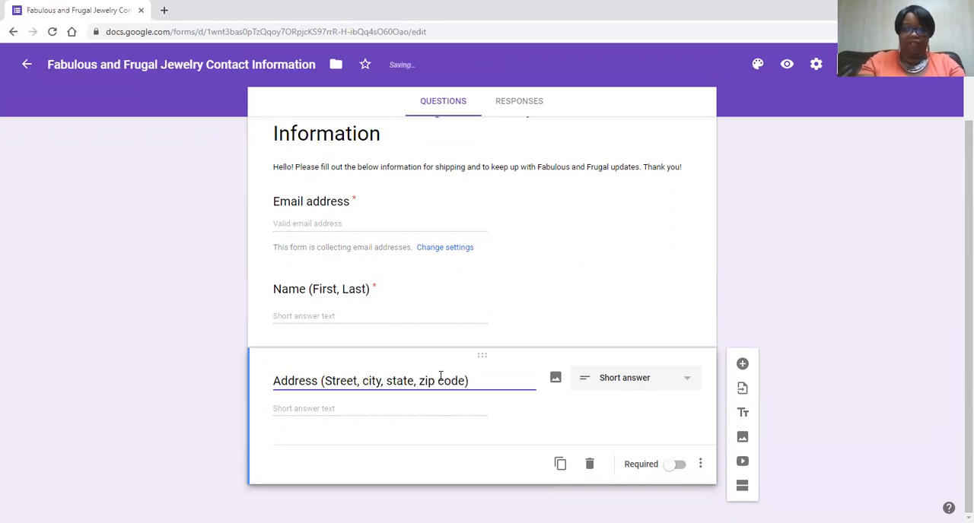
- Capitalize the words City, State, Zip and Code in the address question's title
click(370, 380)
key(BackSpace)
text(C)
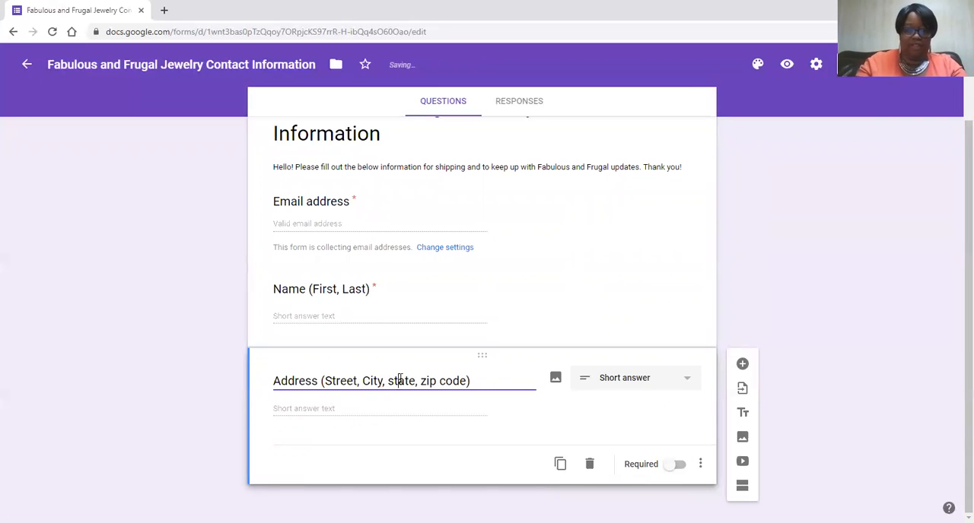
click(394, 381)
key(BackSpace)
text(S)
click(427, 378)
key(BackSpace)
text(Z)
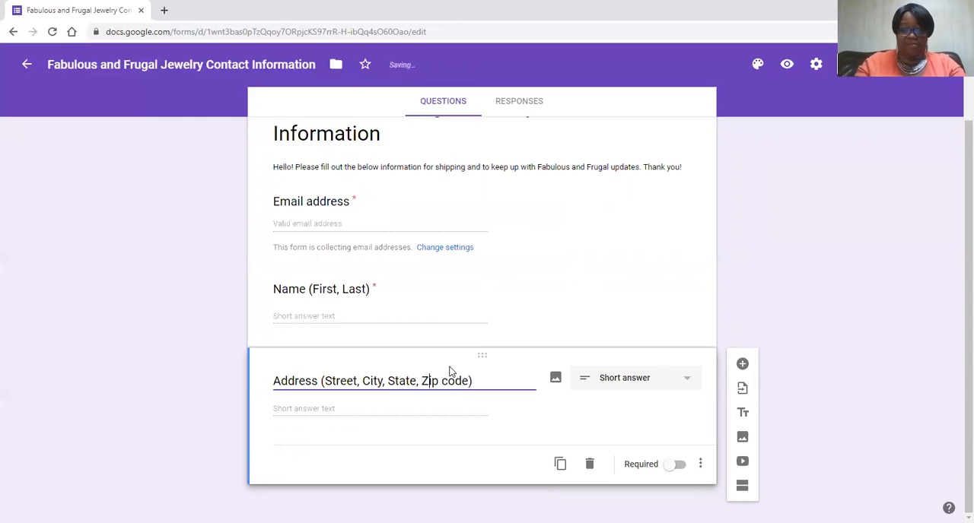
click(449, 381)
key(BackSpace)
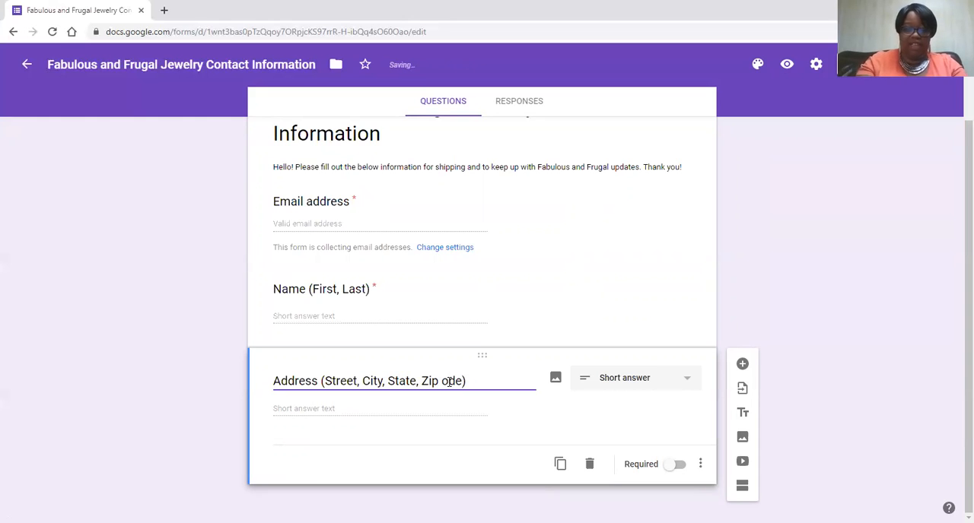
text(C)
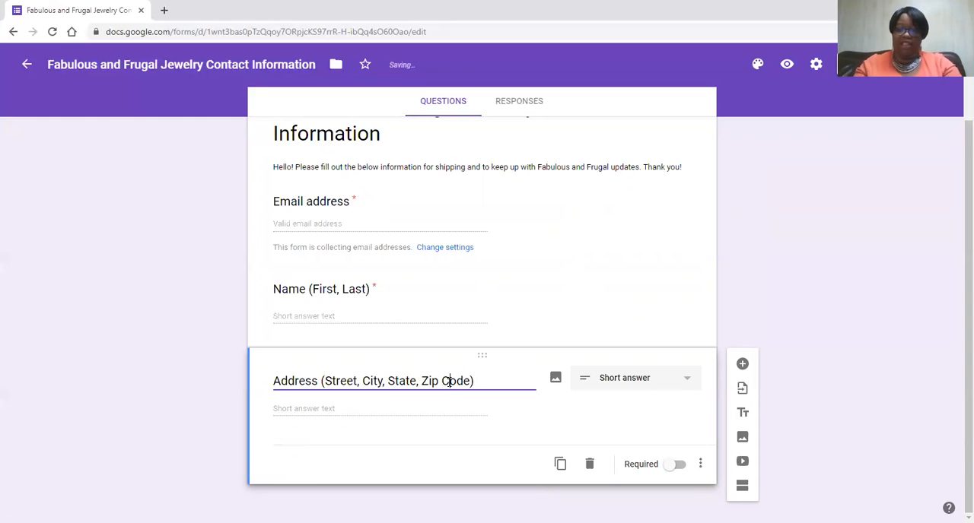
- Set the address question's type to Paragraph and make it required
click(687, 380)
click(623, 221)
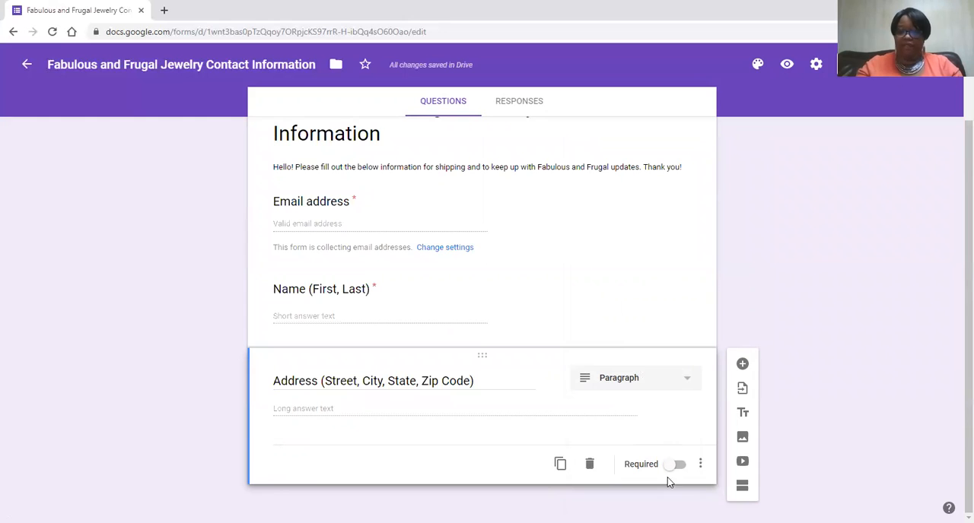
click(673, 467)
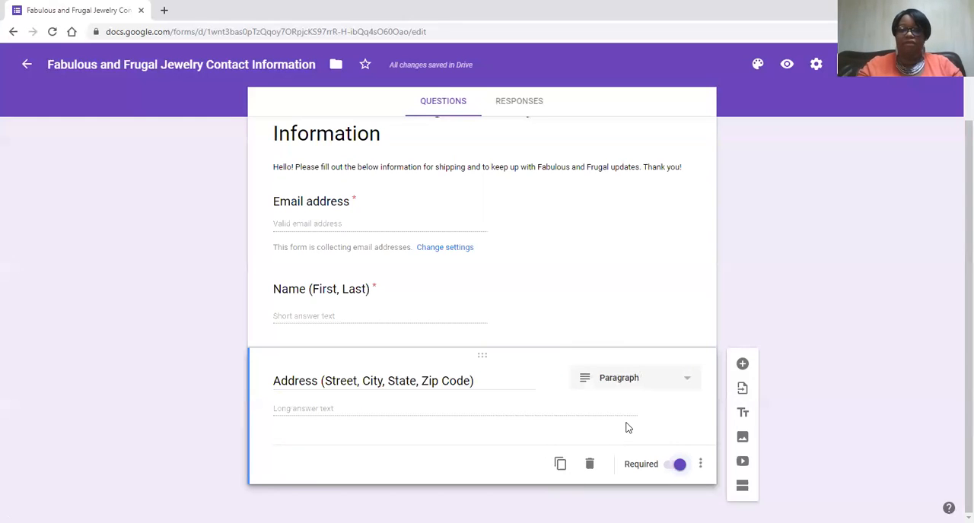
- Add a question below the address question titled "Phone Number"
click(743, 365)
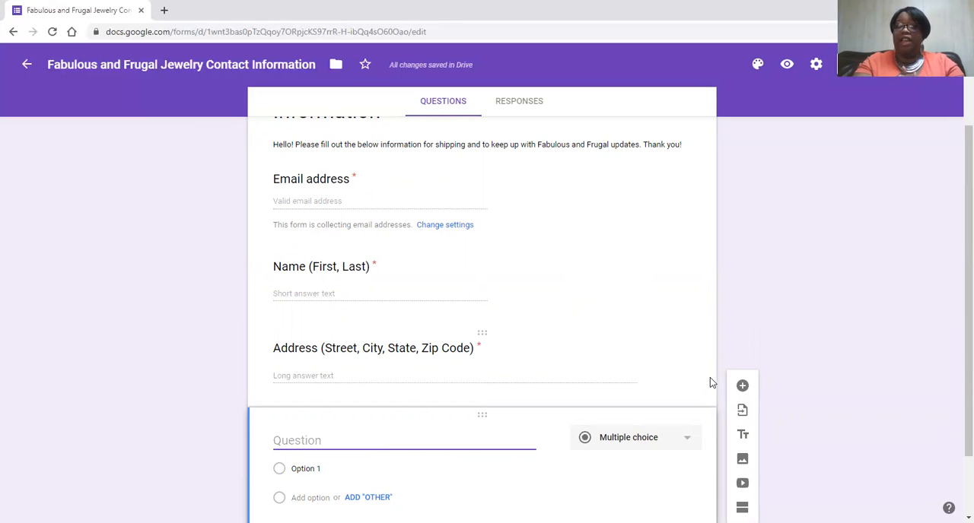
text(Phone)
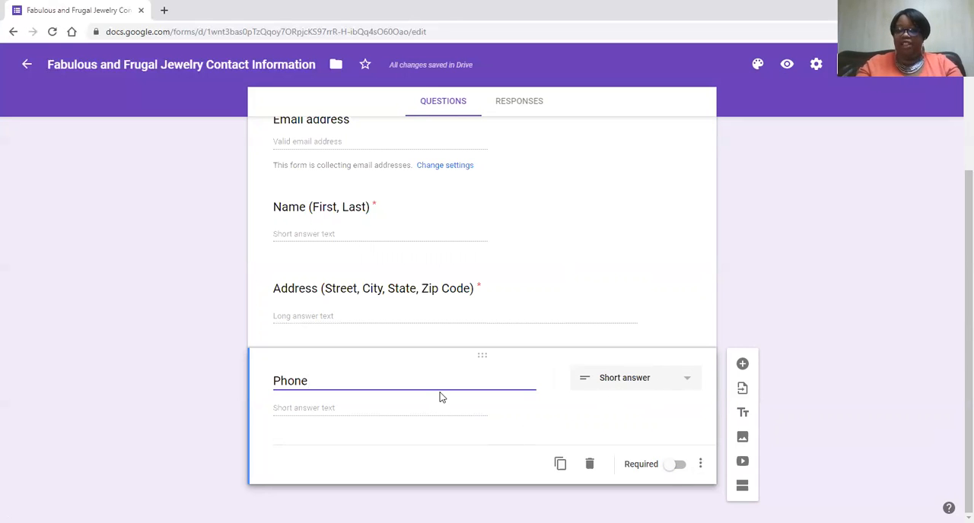
text(Number)
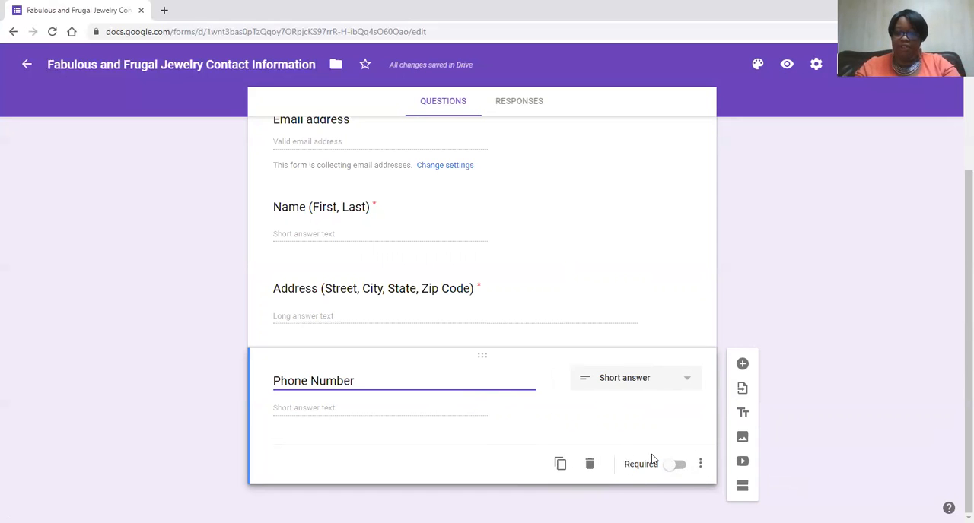
- Add a question below the phone number question titled "What is your favorite type of jewelry?"
click(742, 364)
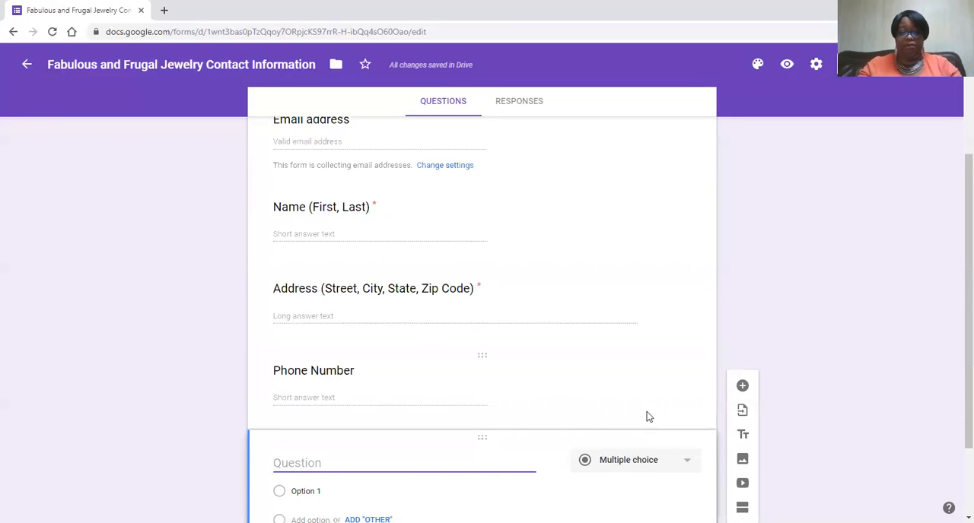
scroll(646, 417, down, 2)
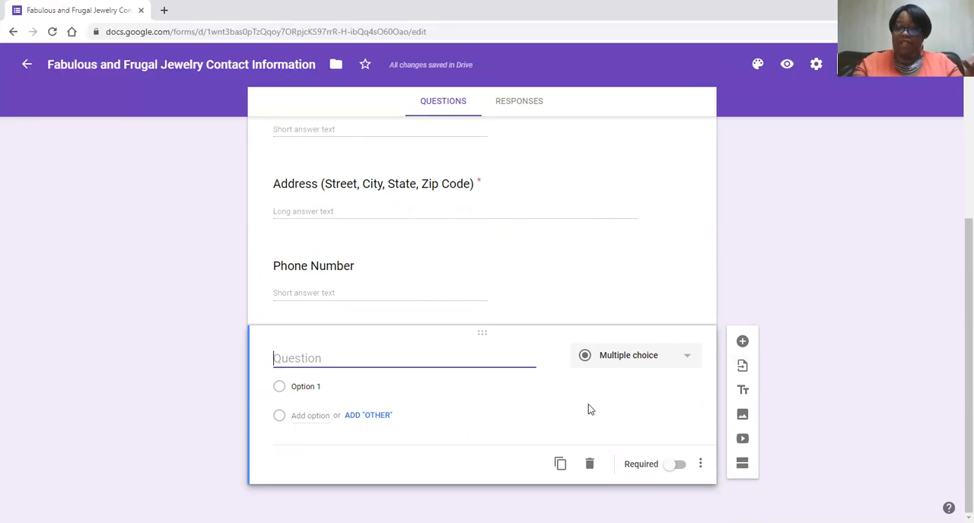
text(WHat)
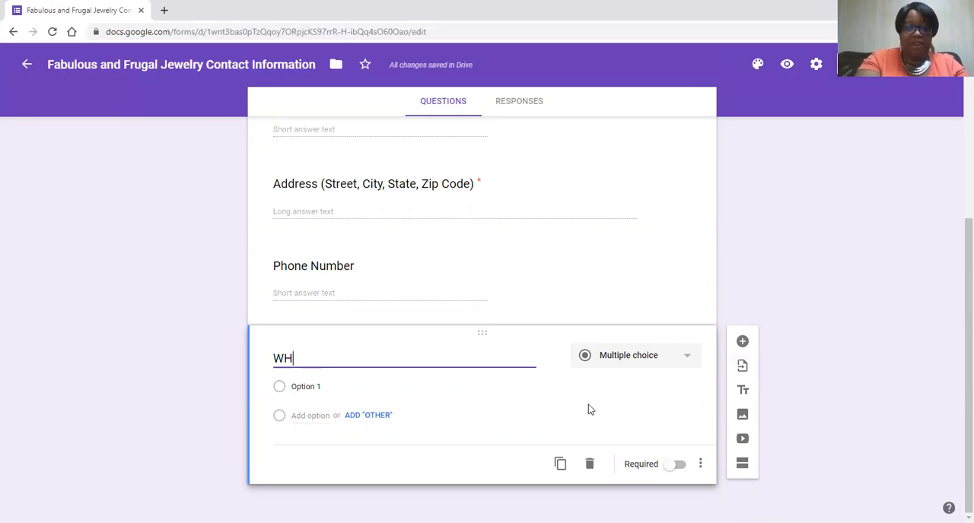
key(BackSpace)
key(BackSpace)
key(BackSpace)
key(BackSpace)
text(hat is yo)
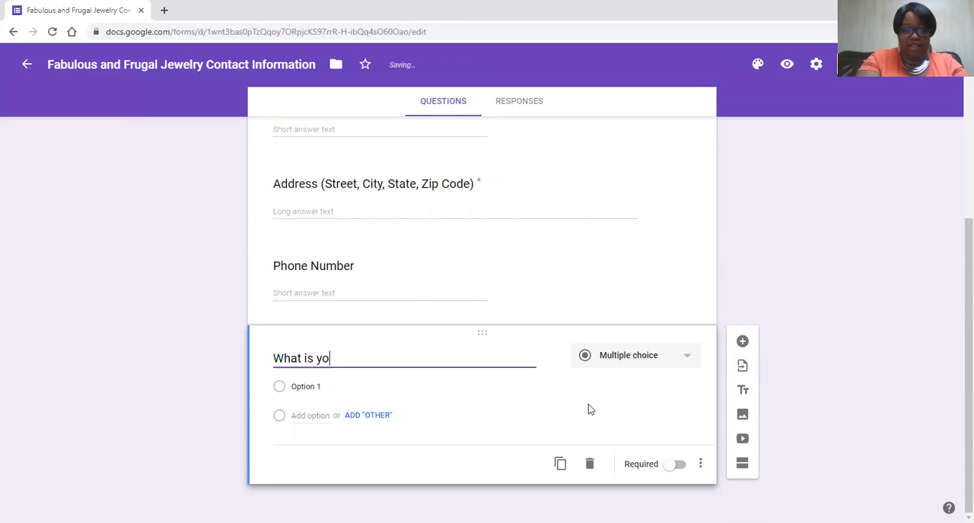
text(ur favori)
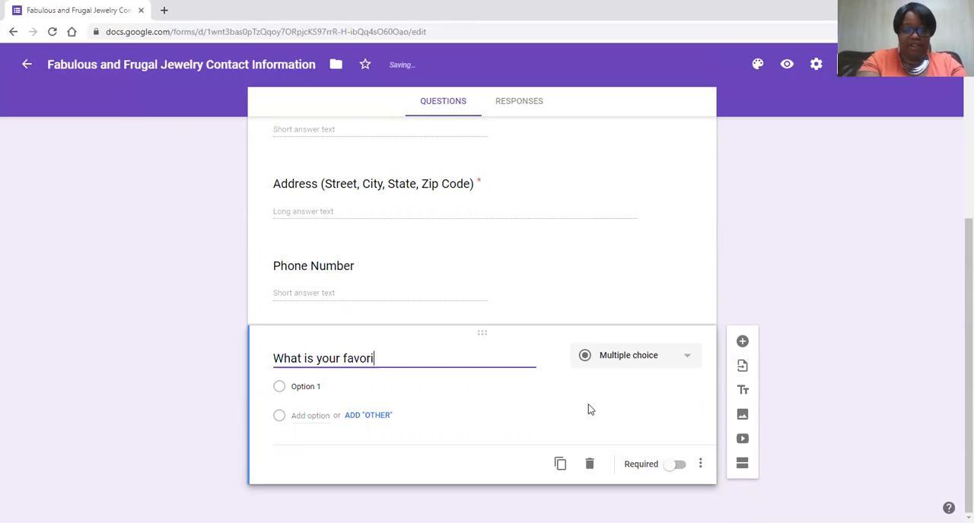
text(te type of je)
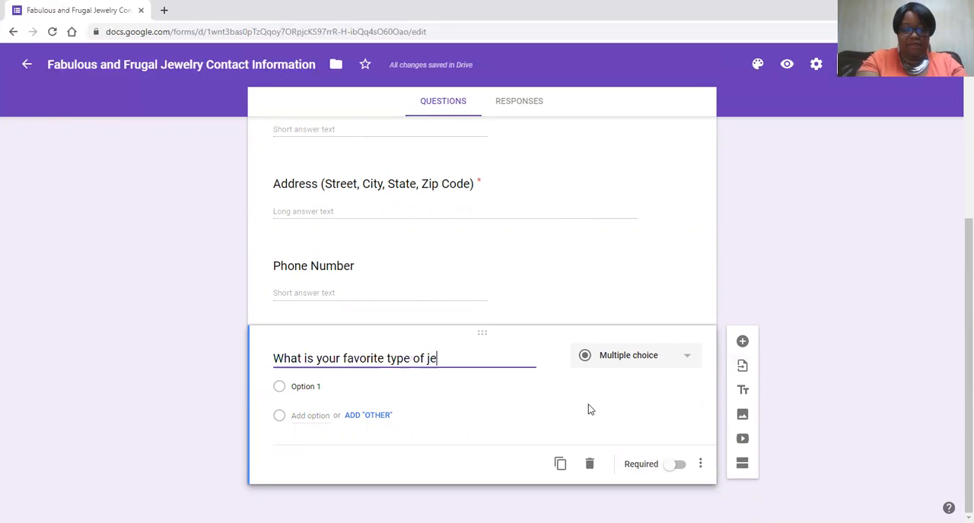
text(welry?)
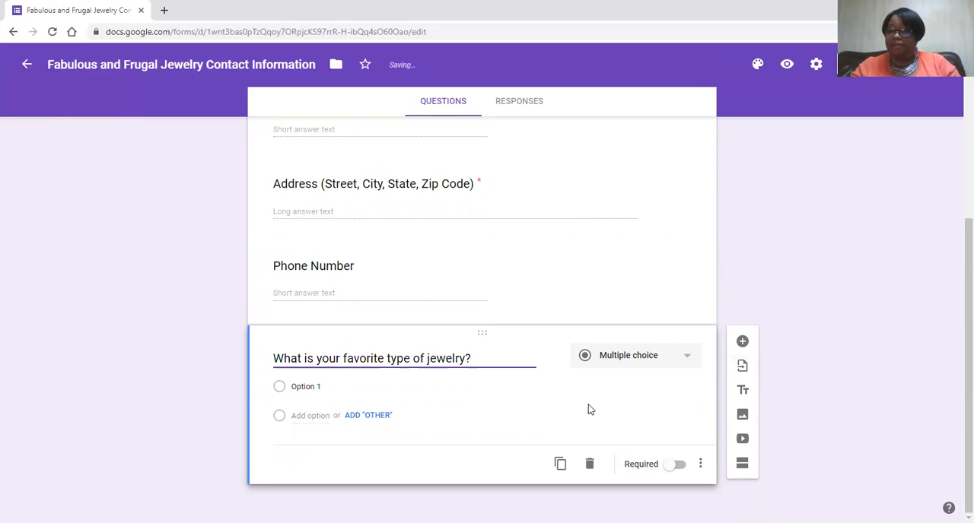
- Set the favorite jewelry question's type to Checkboxes and give it the options Necklace, Earrings, Bracelets and Rings
click(686, 358)
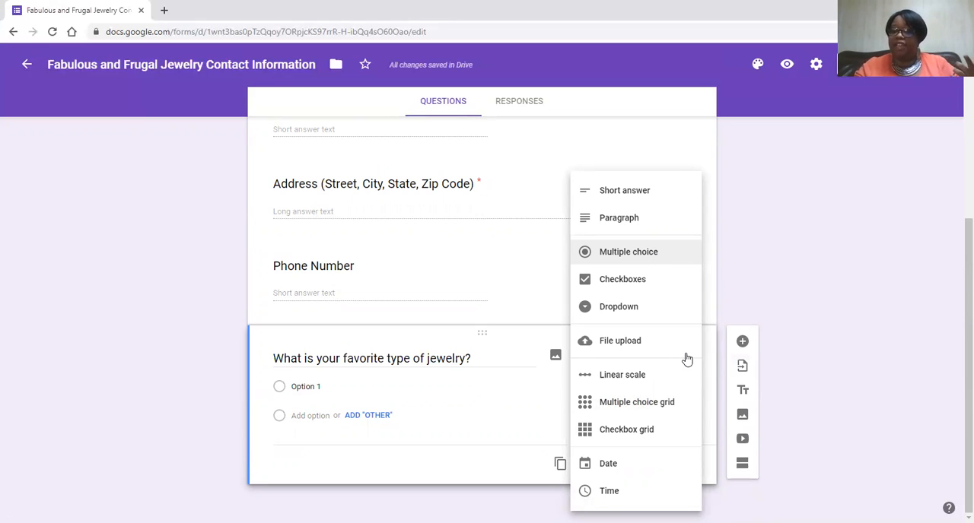
click(637, 280)
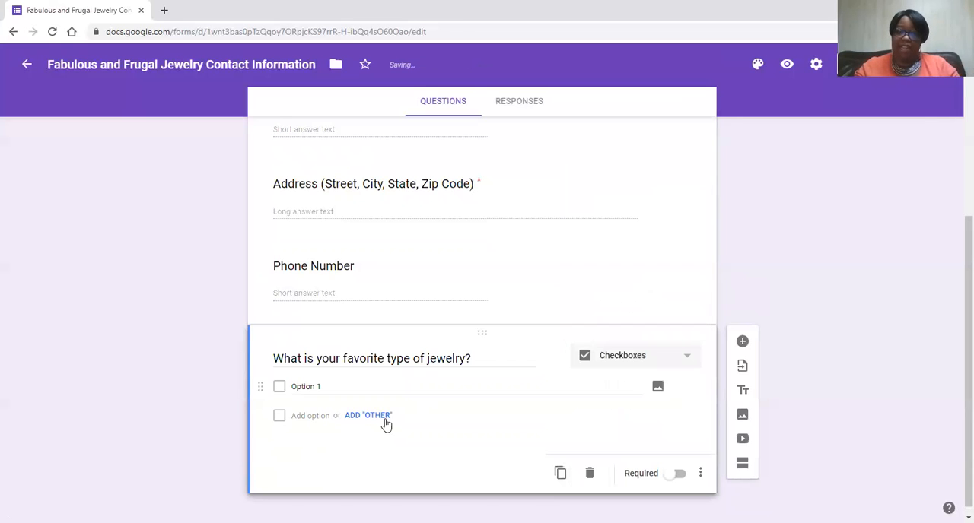
click(376, 386)
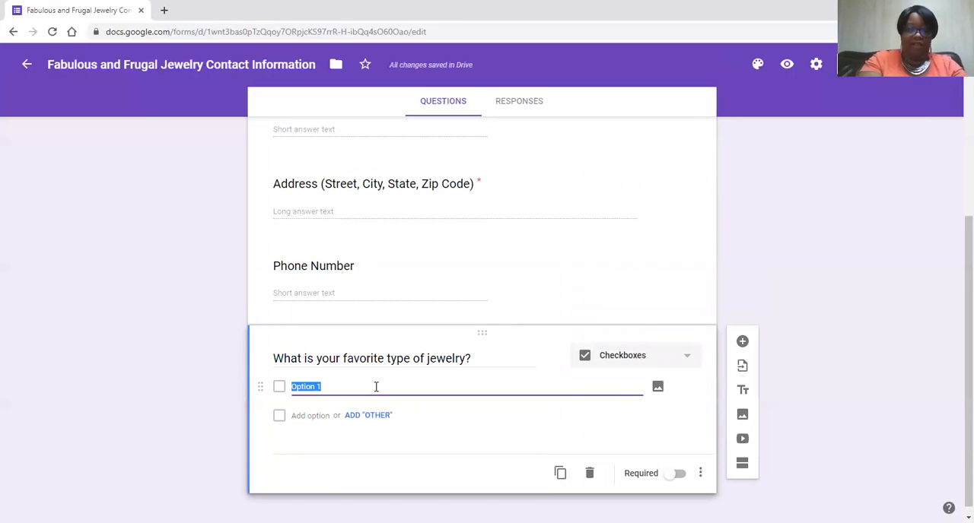
text(Necklace)
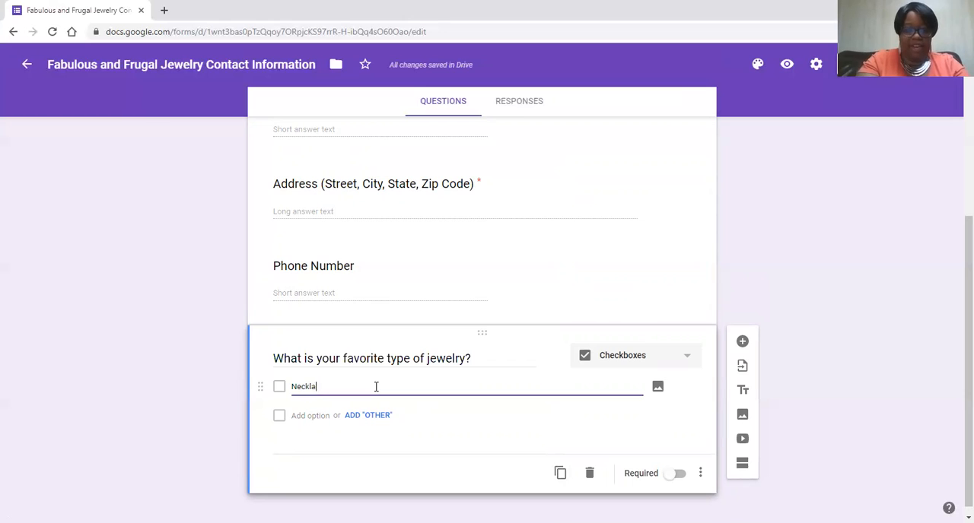
click(307, 416)
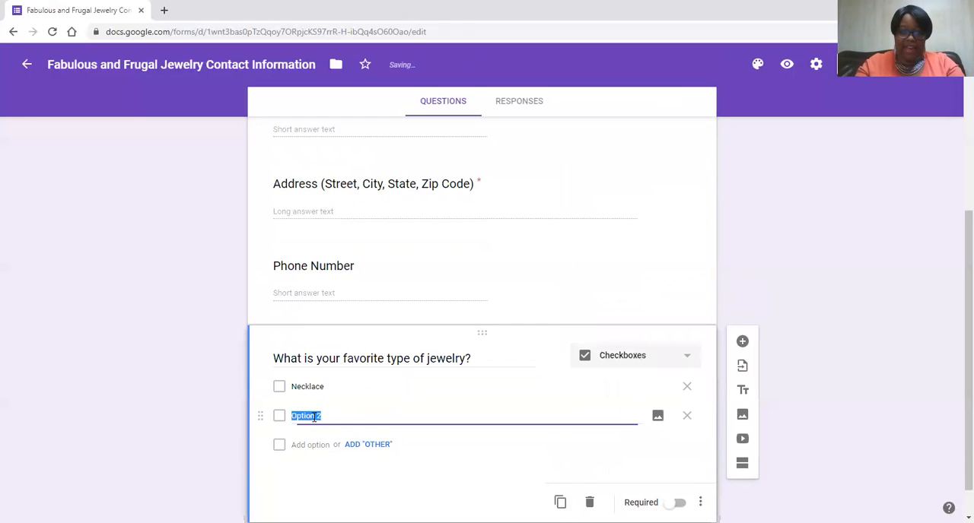
text(Earrings)
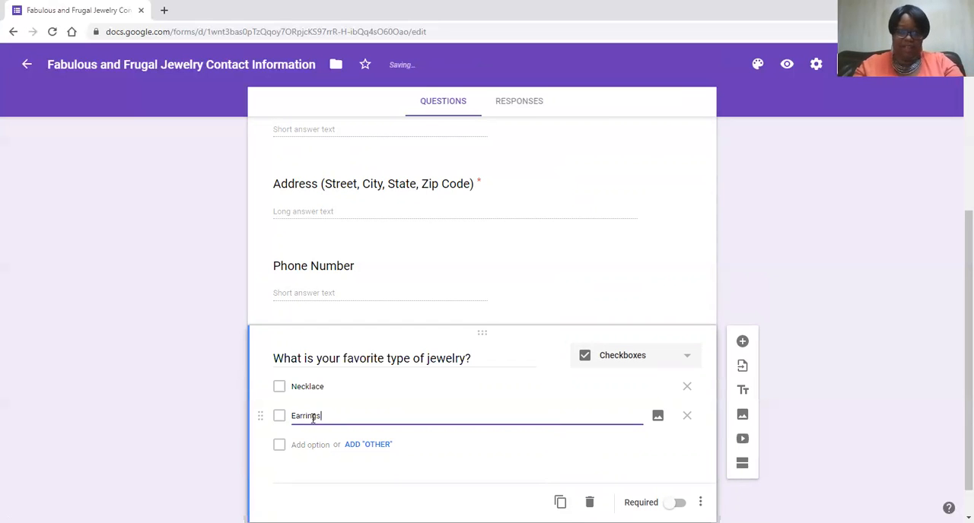
click(309, 445)
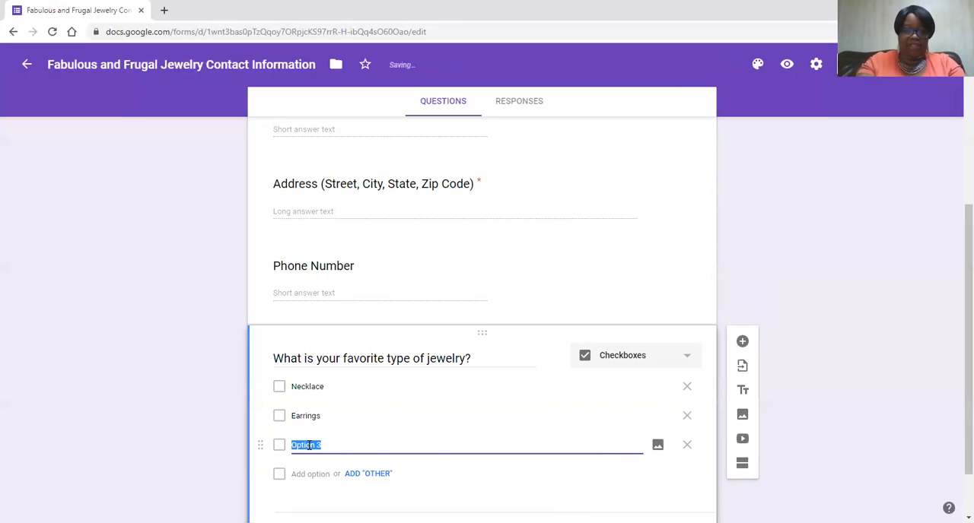
text(Bracelet)
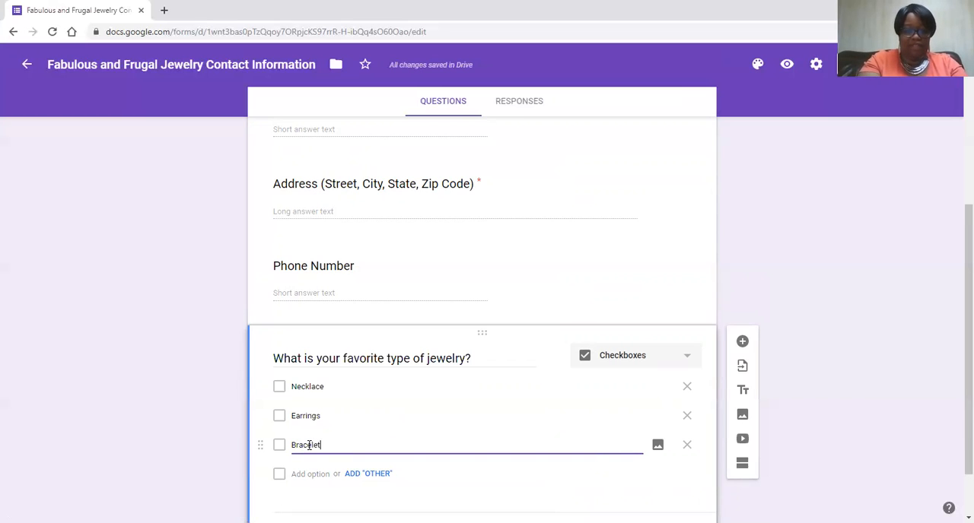
text(s)
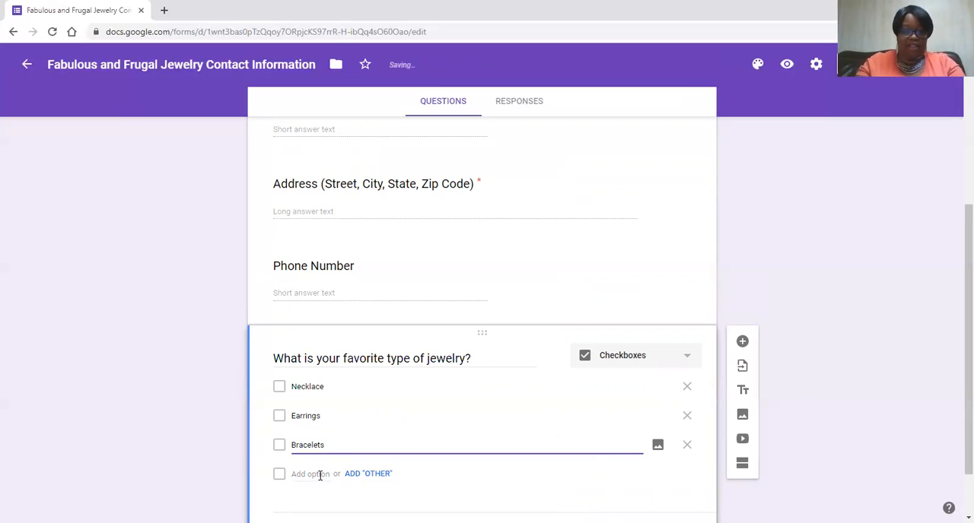
click(320, 475)
text(Rings)
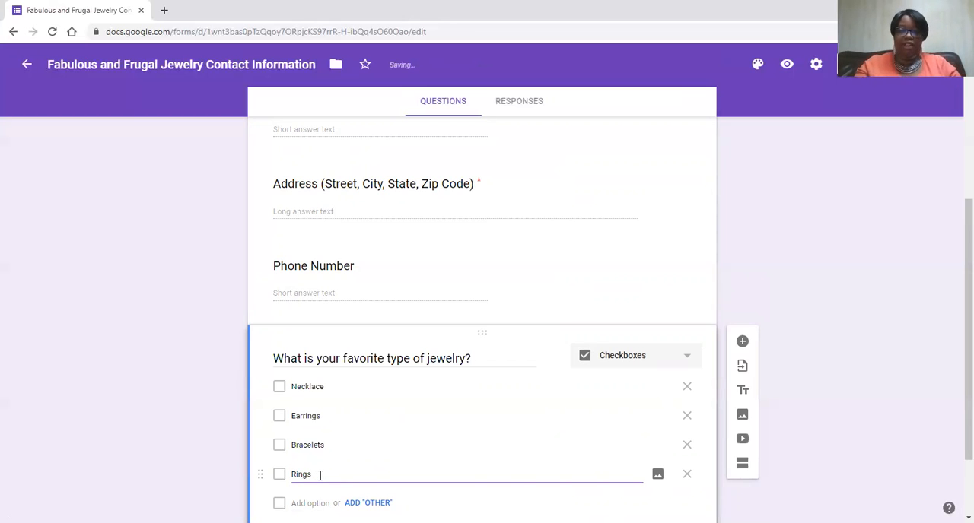
- Add a multiple-choice question titled "Would you like to be kept up to date within Facebook Messenger?" with only the options Yes and No
scroll(321, 476, down, 2)
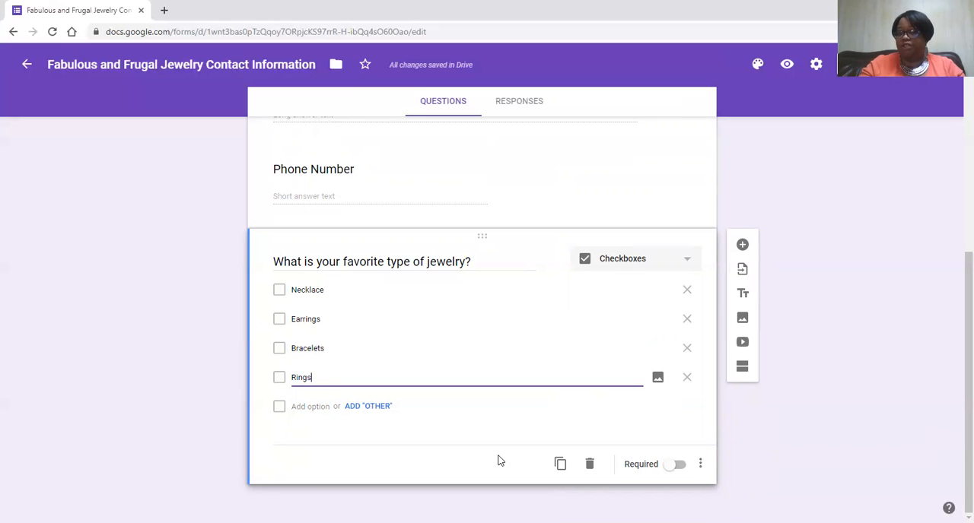
click(733, 426)
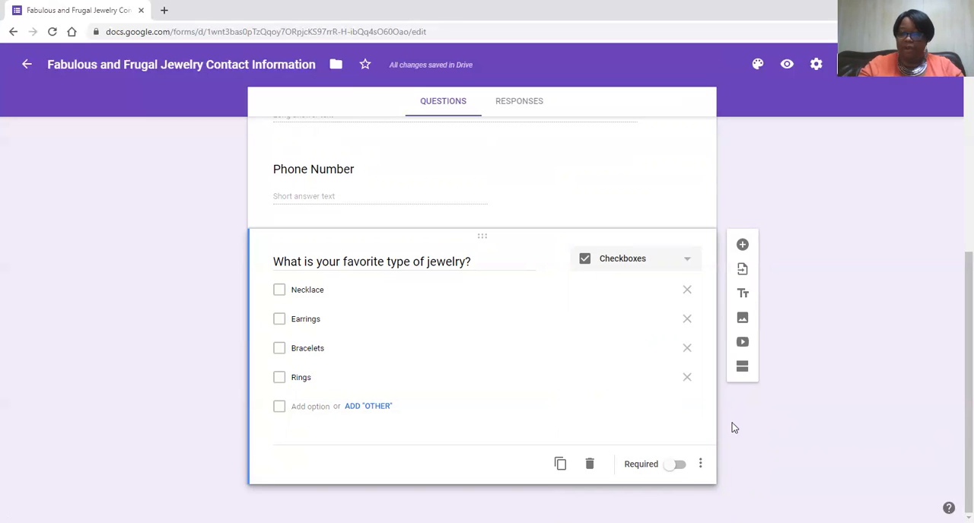
click(743, 246)
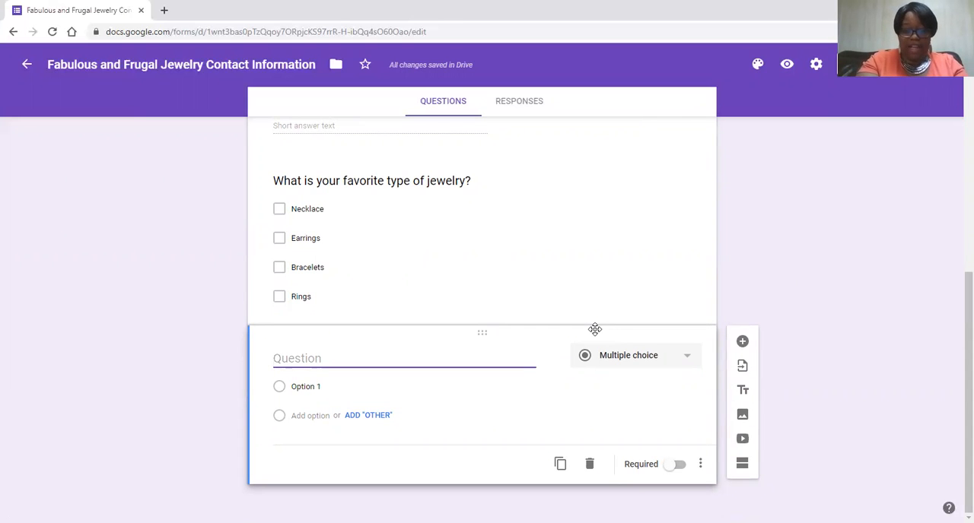
text(Would yo)
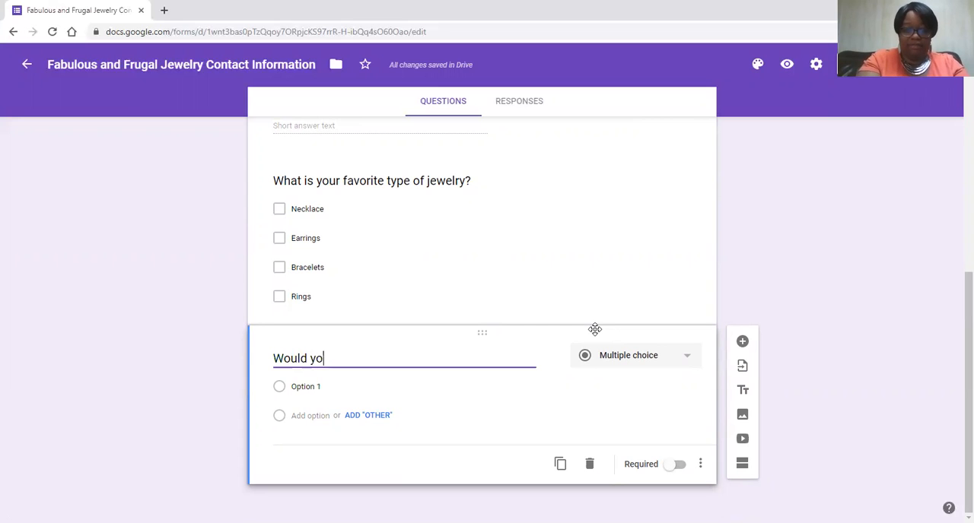
text(u like to )
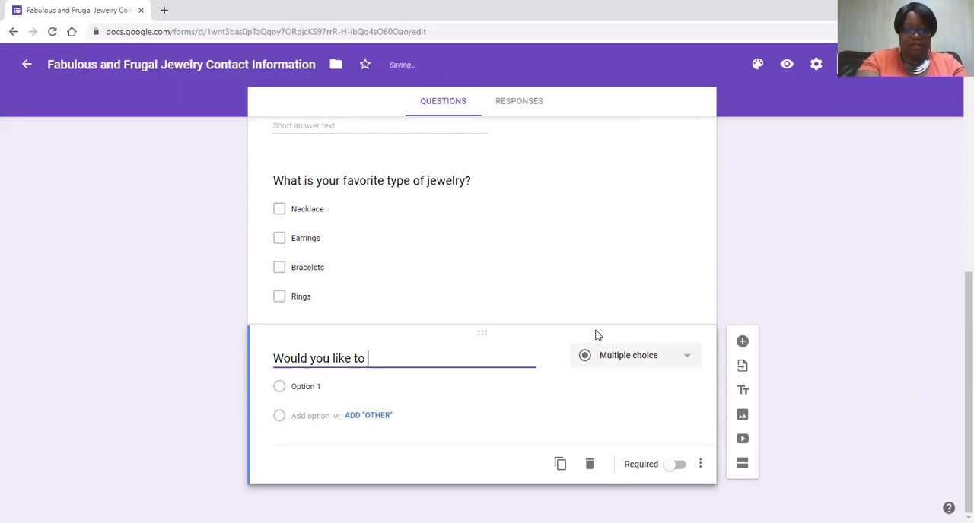
text(be kept u)
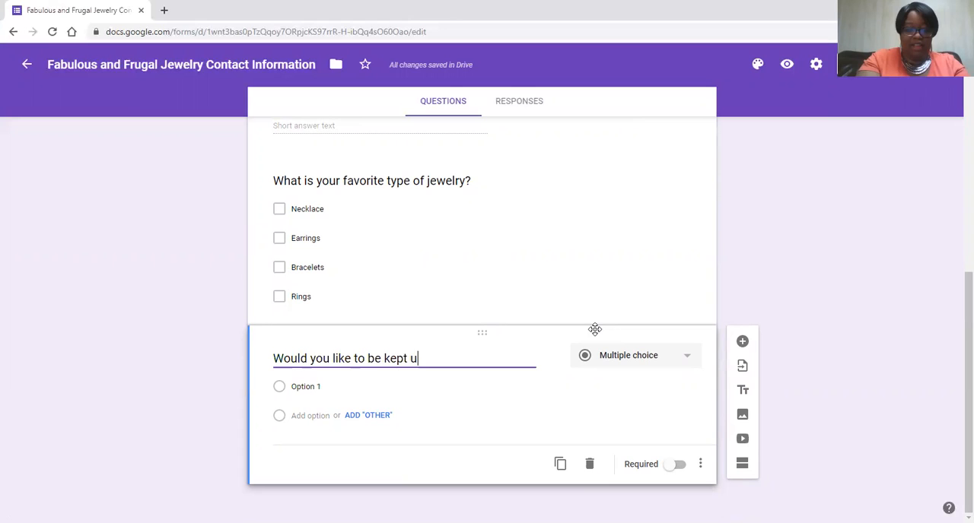
text(p to da)
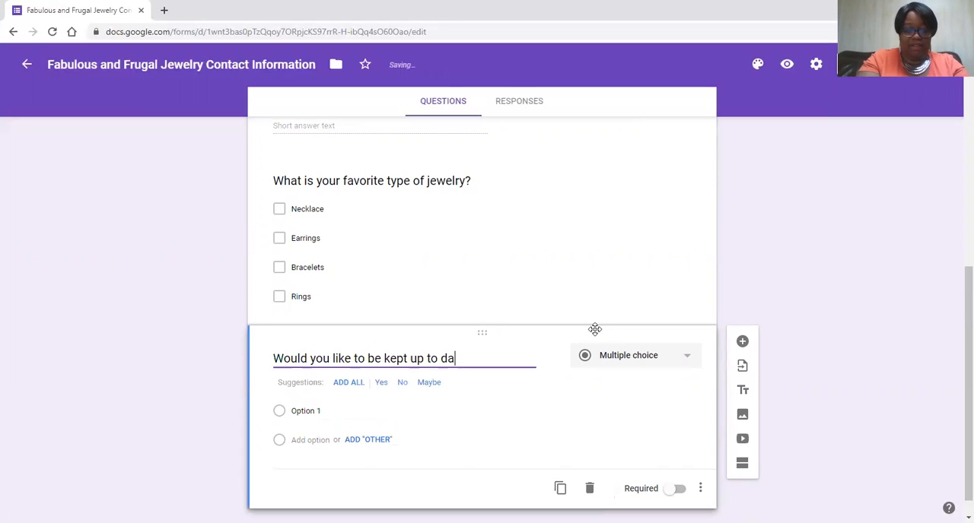
text(te within Facebook)
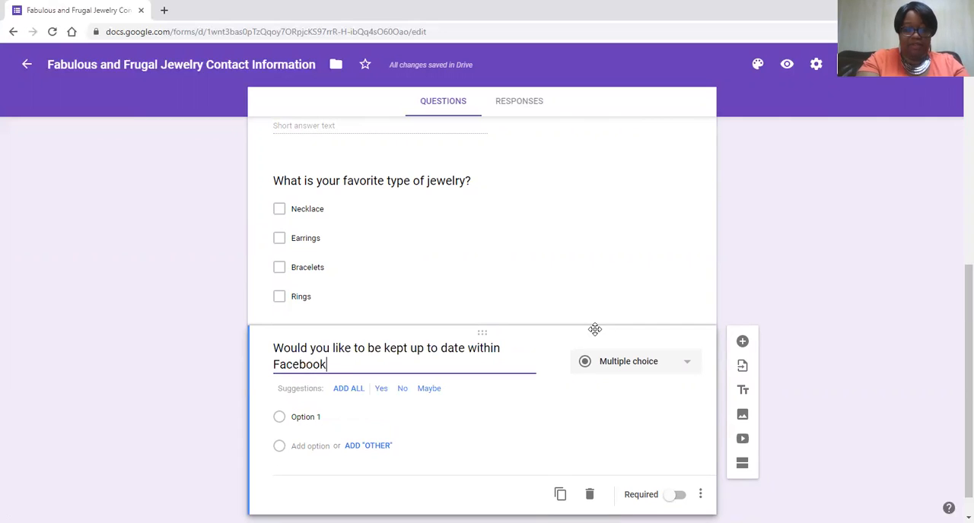
text( Messenger?)
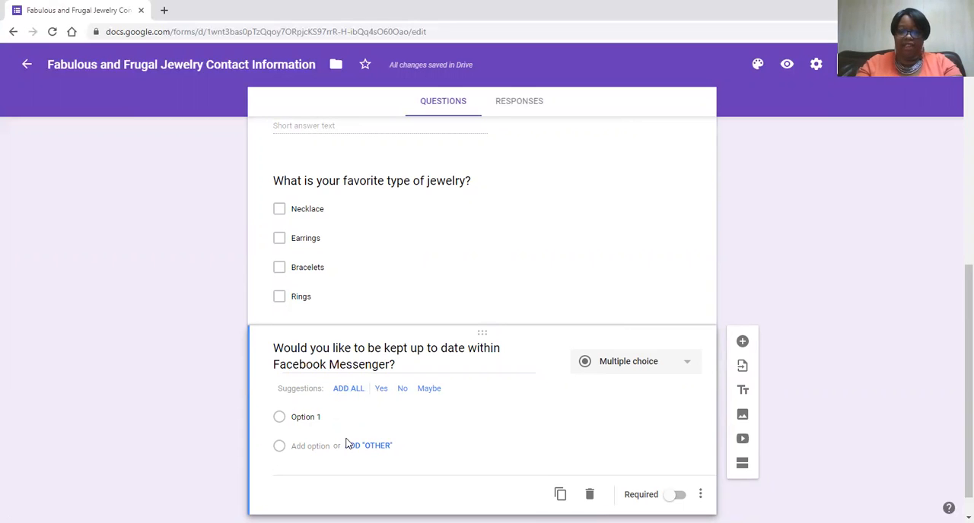
click(346, 391)
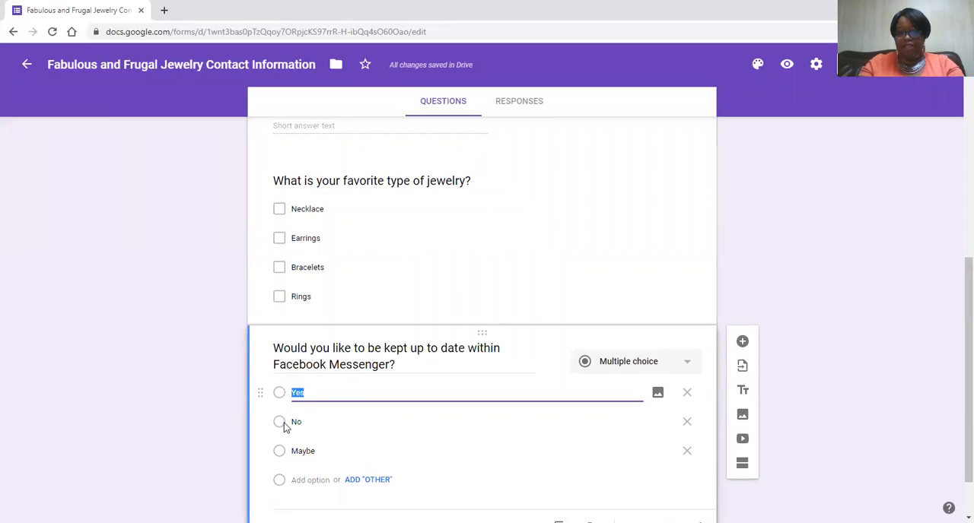
click(687, 454)
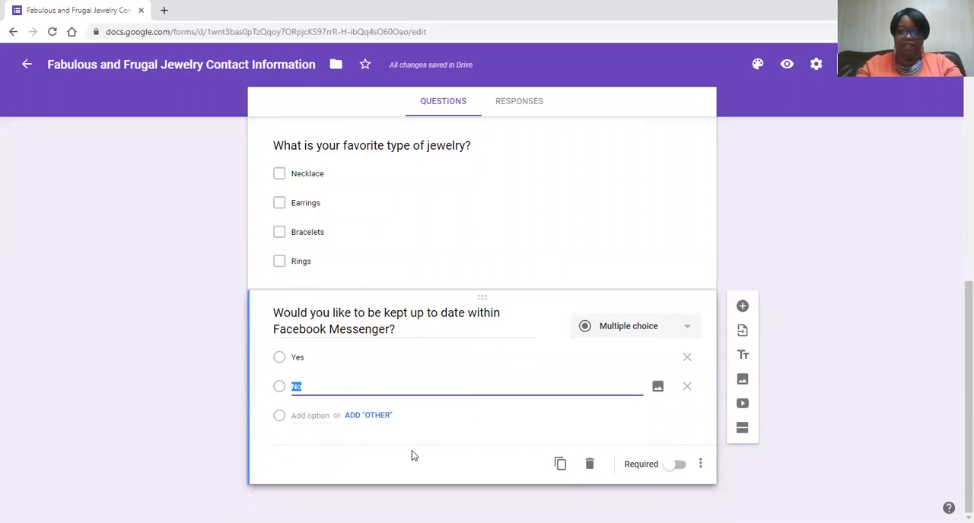
- Add a question below the Facebook Messenger question titled "Would you like more information on receiving FREE Jewelry?"
click(742, 308)
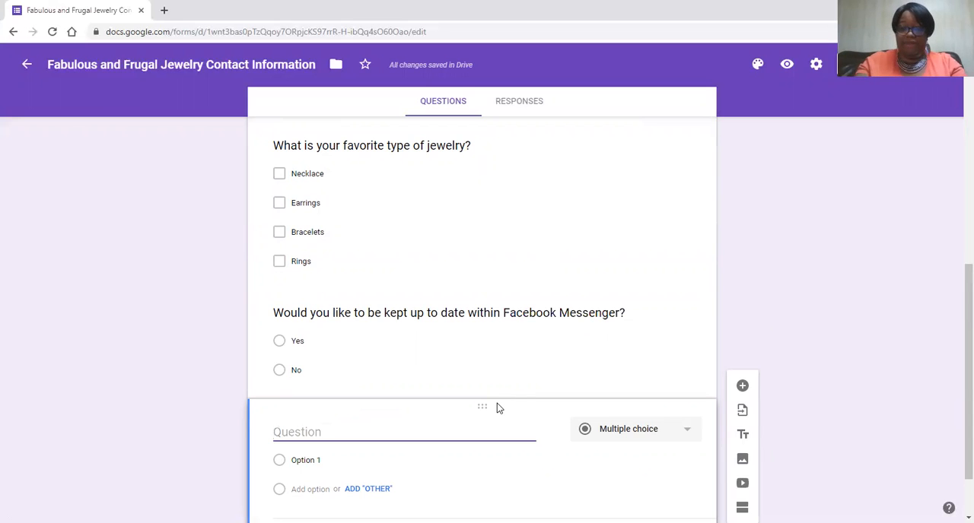
text(Wo)
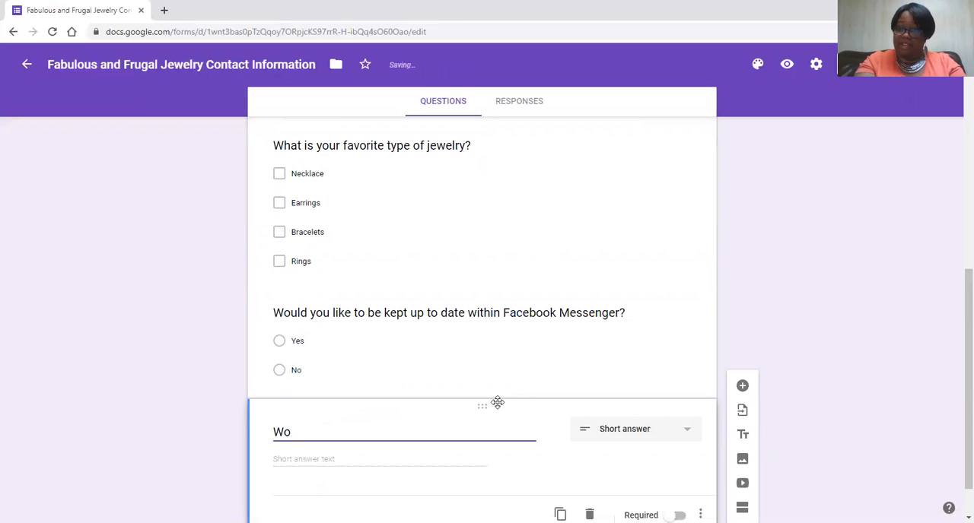
text(ould you)
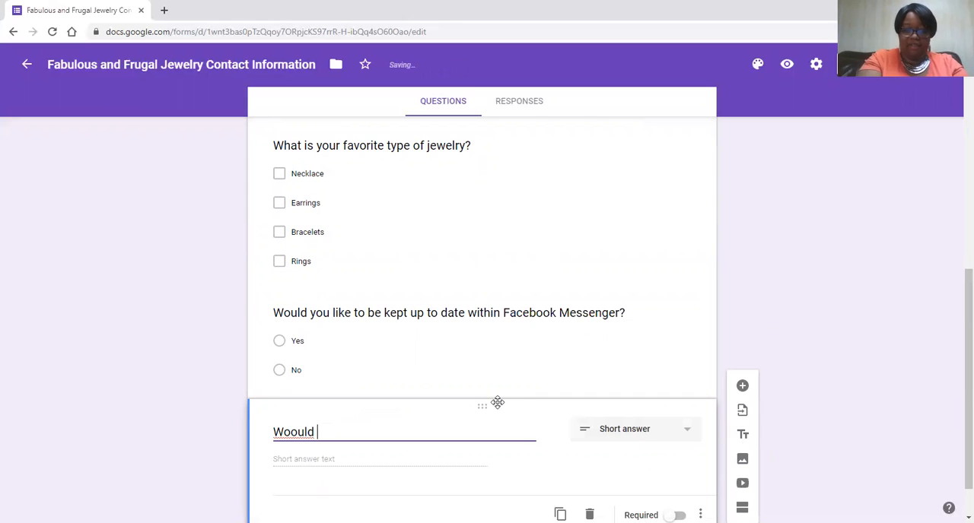
key(BackSpace)
key(BackSpace)
key(BackSpace)
key(BackSpace)
key(BackSpace)
key(BackSpace)
key(BackSpace)
key(BackSpace)
text(uld you li)
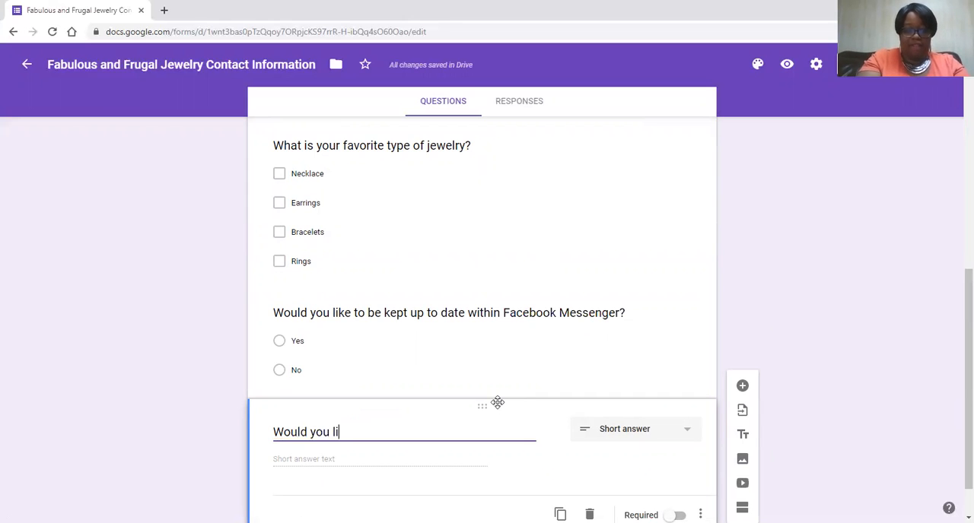
text(ke more informatio)
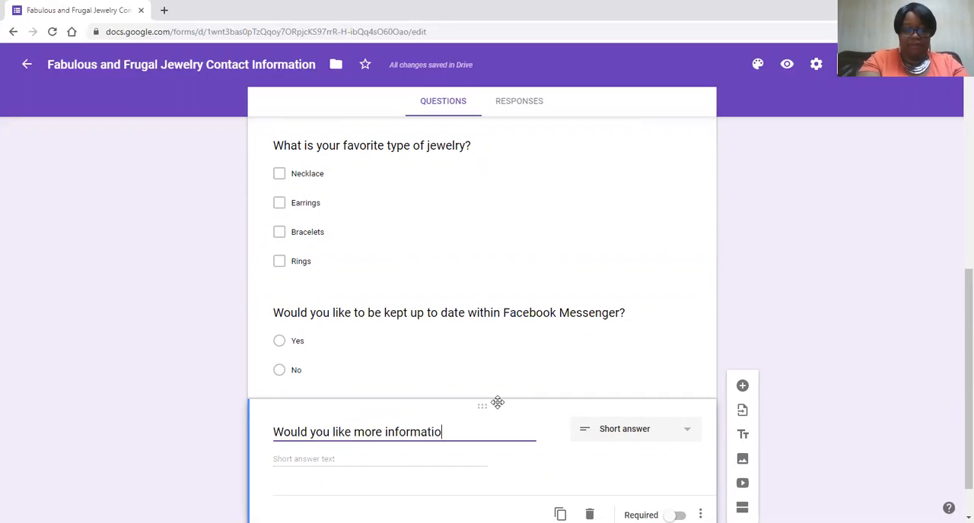
text(n on c)
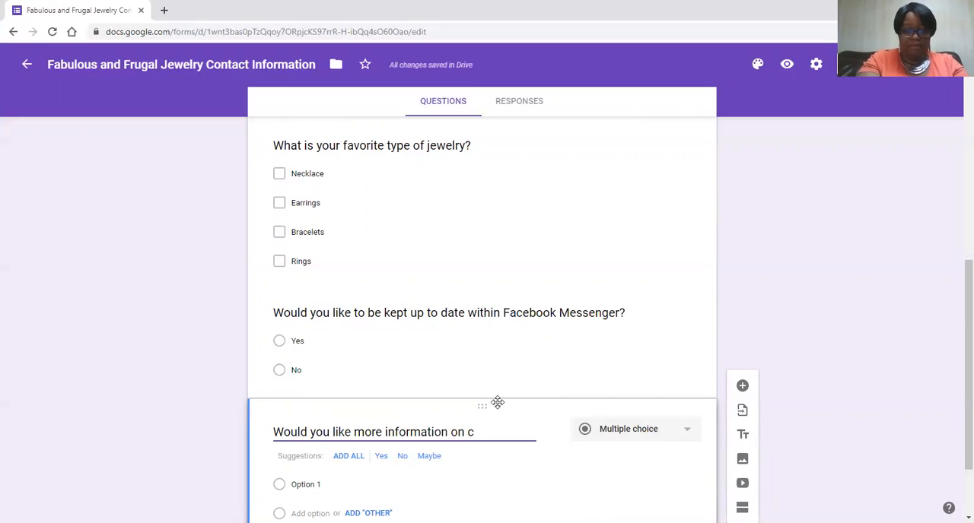
key(BackSpace)
text(eceiving )
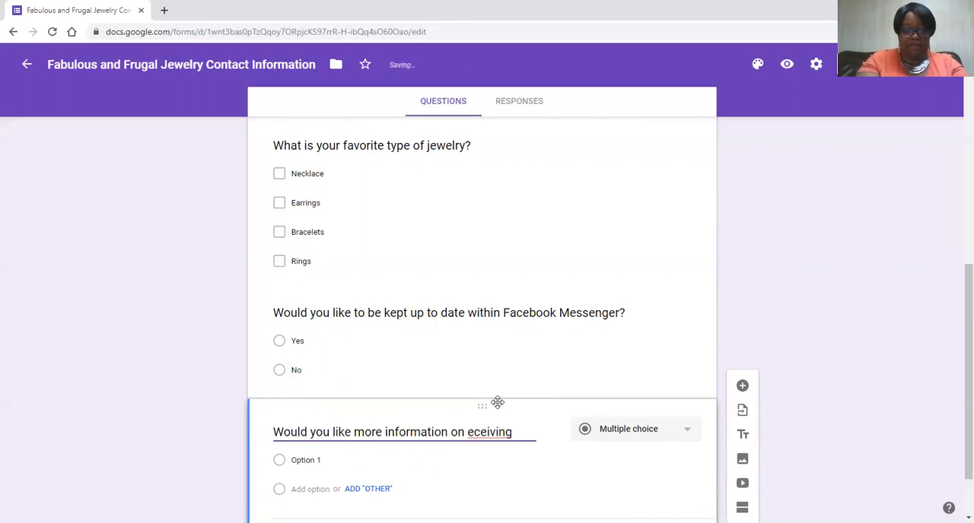
text(FREE Jewelry?)
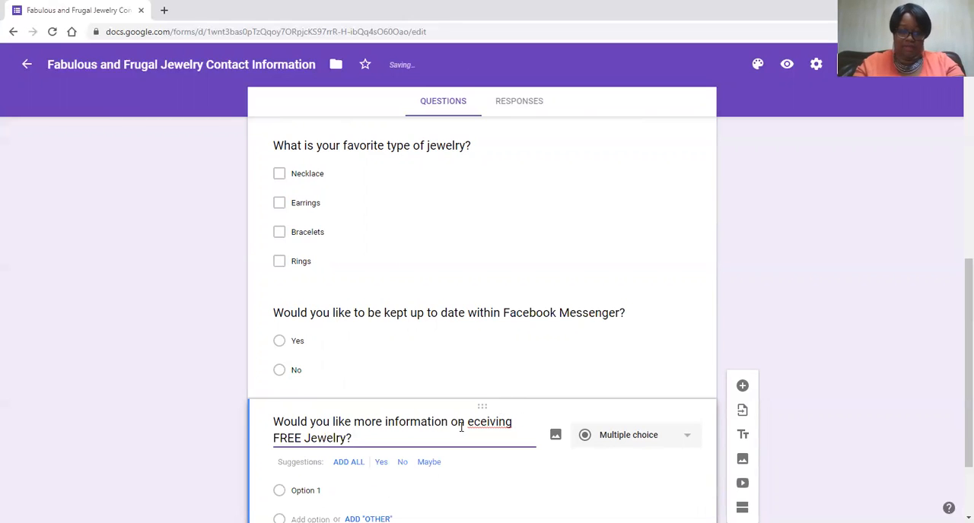
click(467, 423)
text(r)
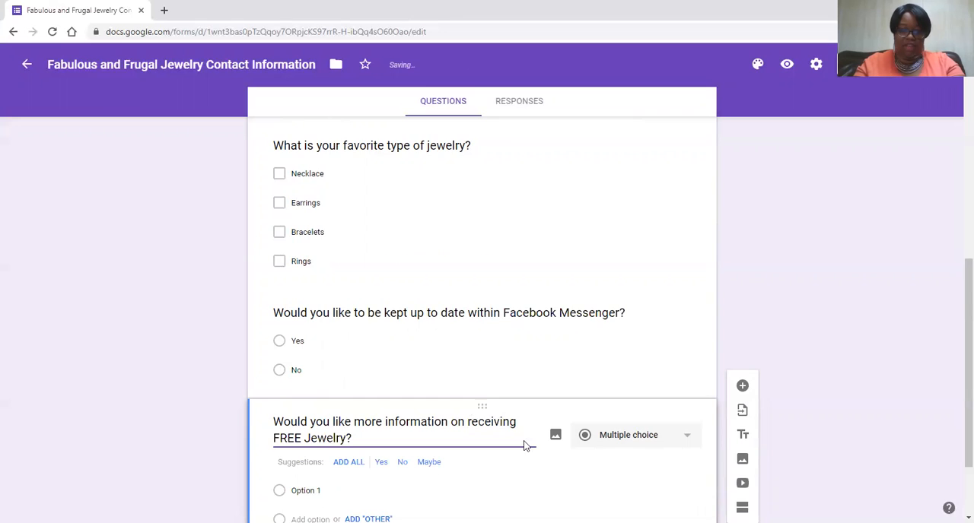
- Give the FREE Jewelry question the suggested answer options, keeping only Yes and No
scroll(528, 445, down, 1)
click(355, 363)
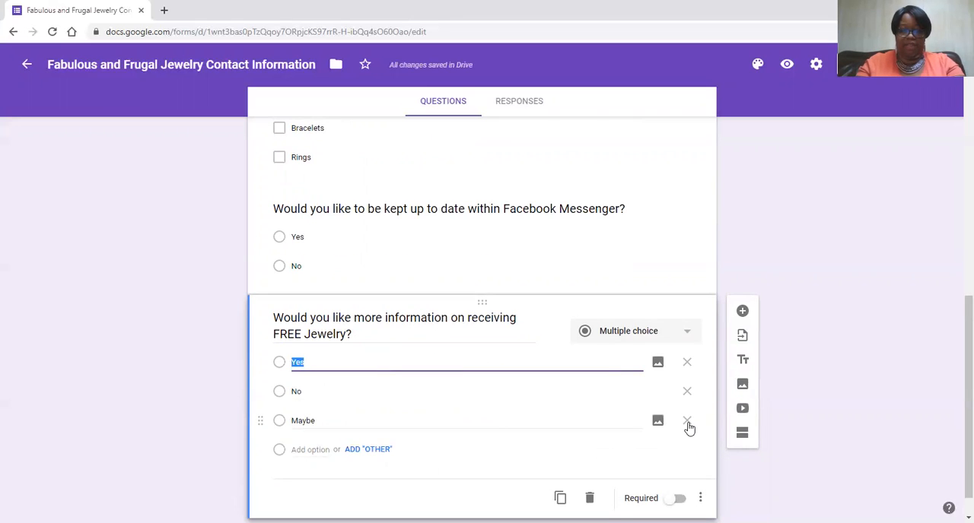
click(687, 422)
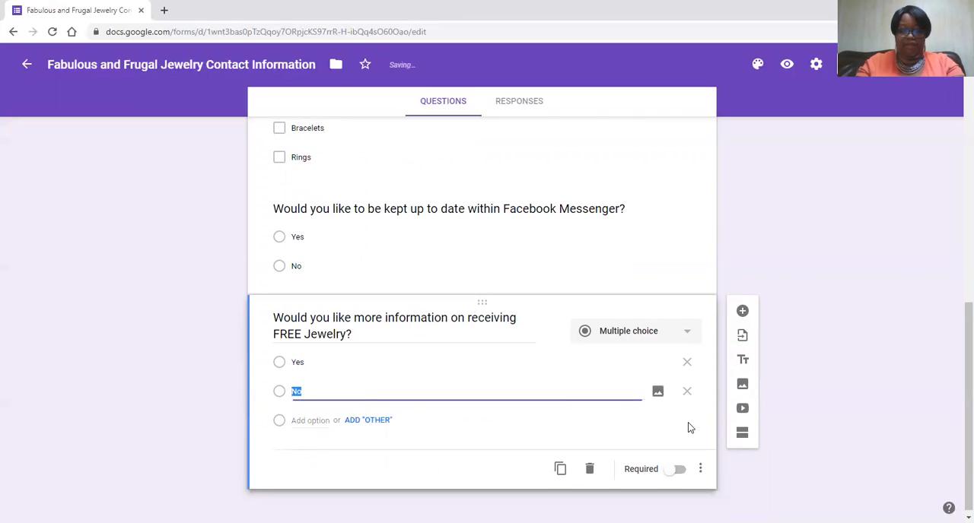
- Add a multiple-choice question titled "Would you be interested in making extra money for yourself?" with the suggested options Yes, No and Maybe
click(745, 310)
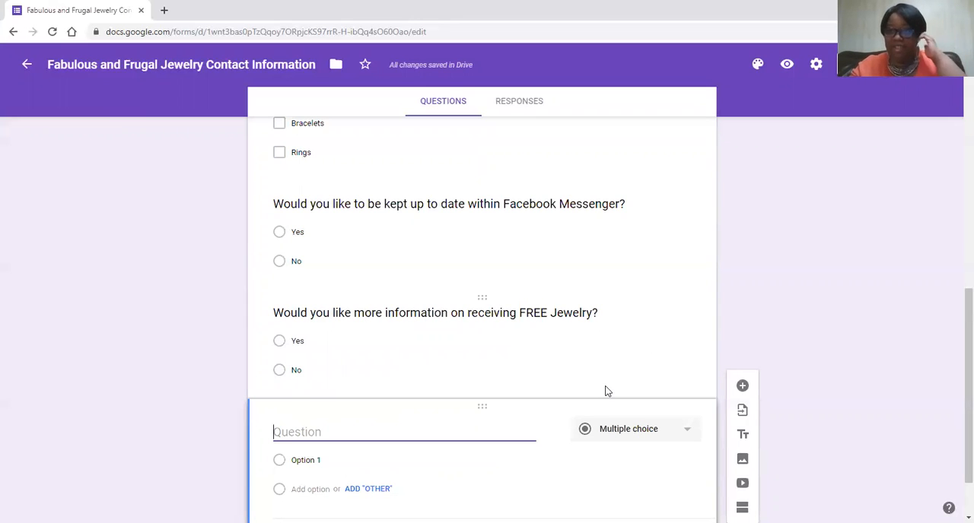
text(Are)
key(BackSpace)
key(BackSpace)
key(BackSpace)
key(BackSpace)
text(Wo)
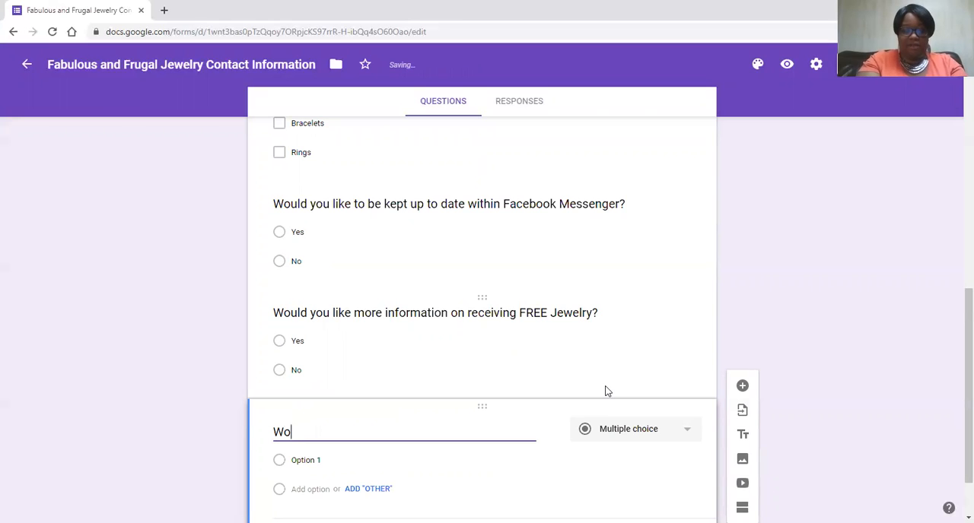
text(uld you be inte)
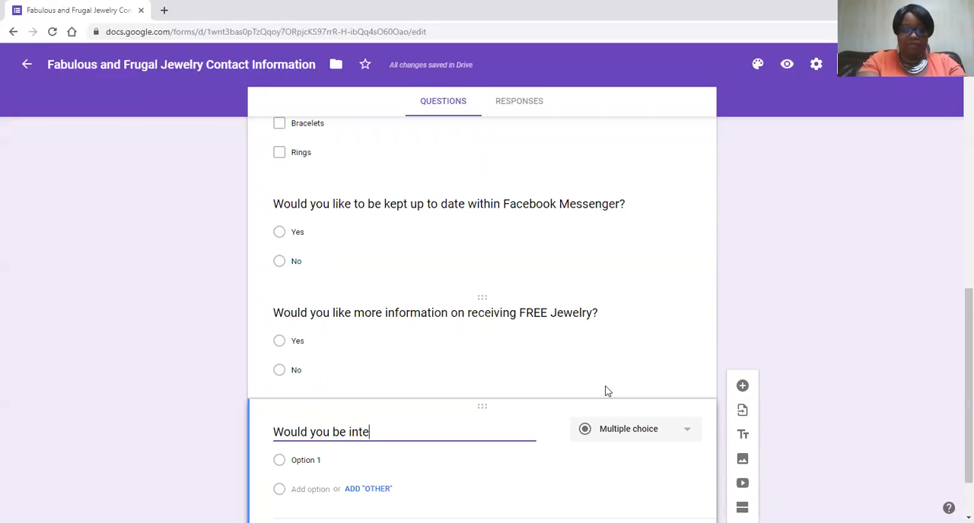
text(rested in mak)
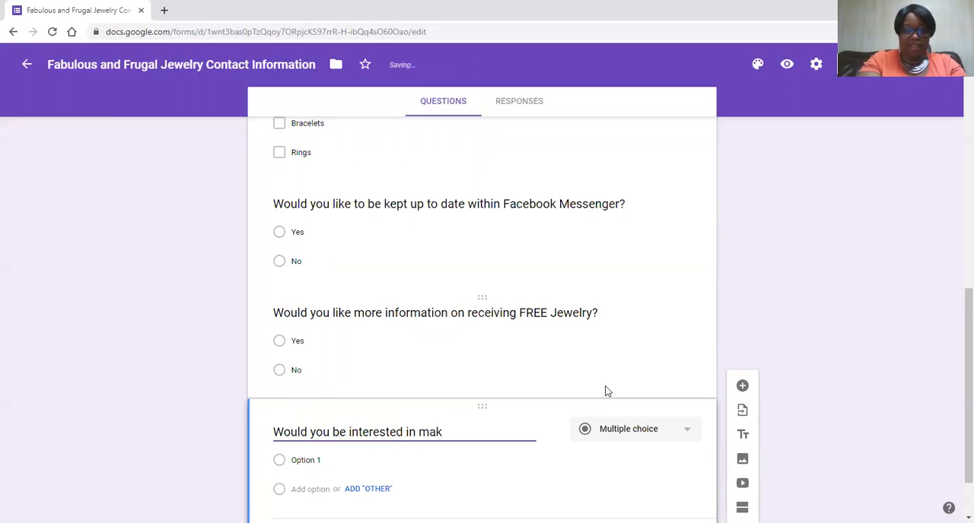
text(ing you)
key(BackSpace)
key(BackSpace)
key(BackSpace)
text(ext)
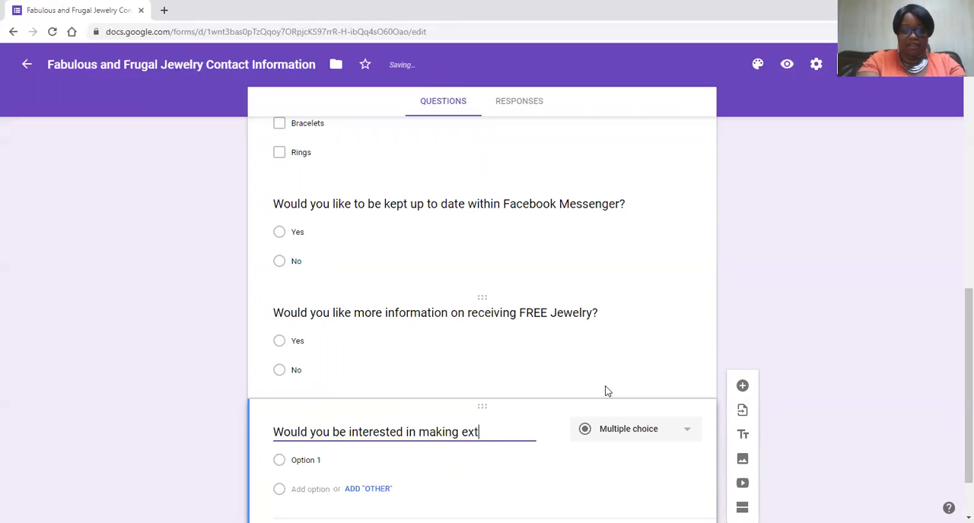
text(ra money for)
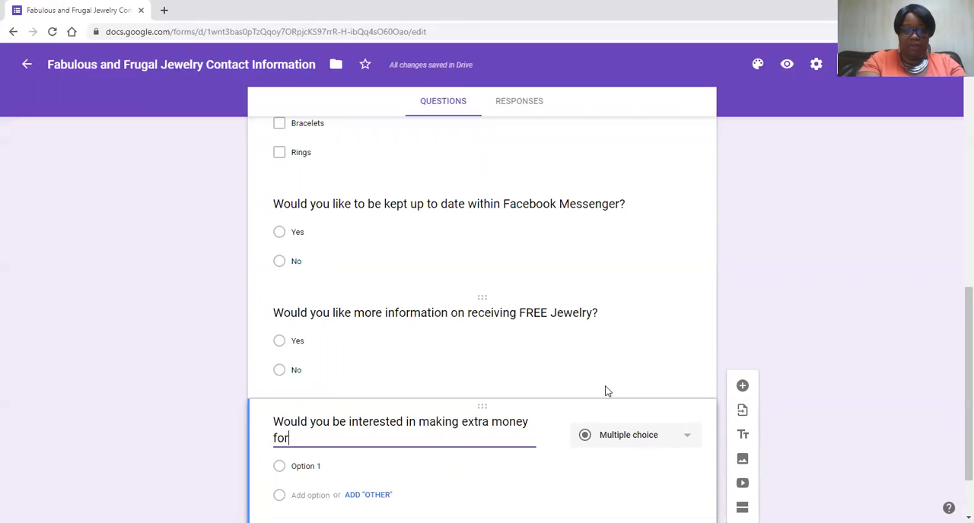
text( ourself?)
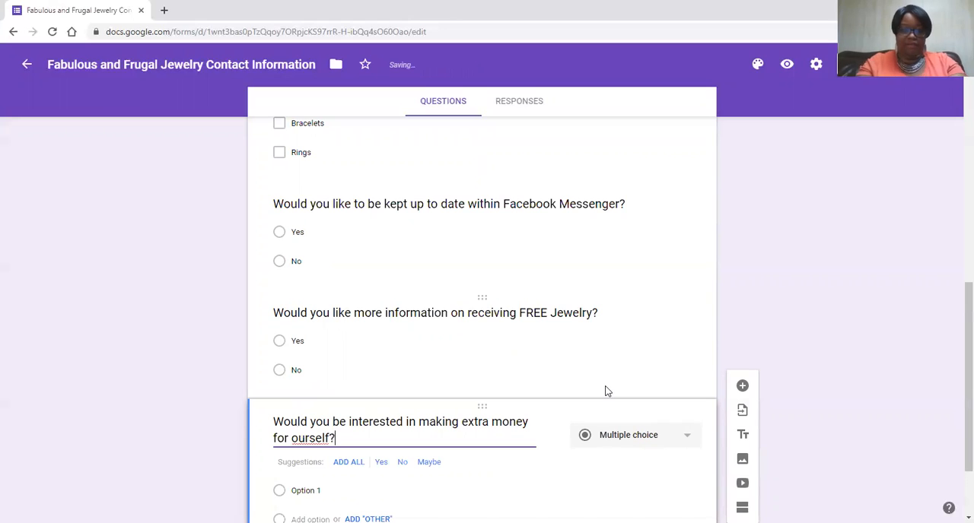
click(293, 439)
text(y)
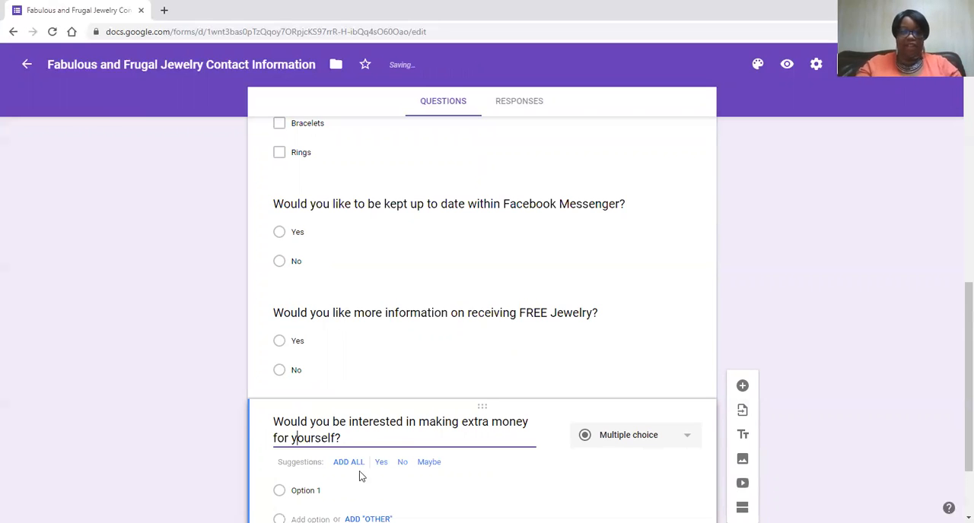
scroll(362, 476, down, 2)
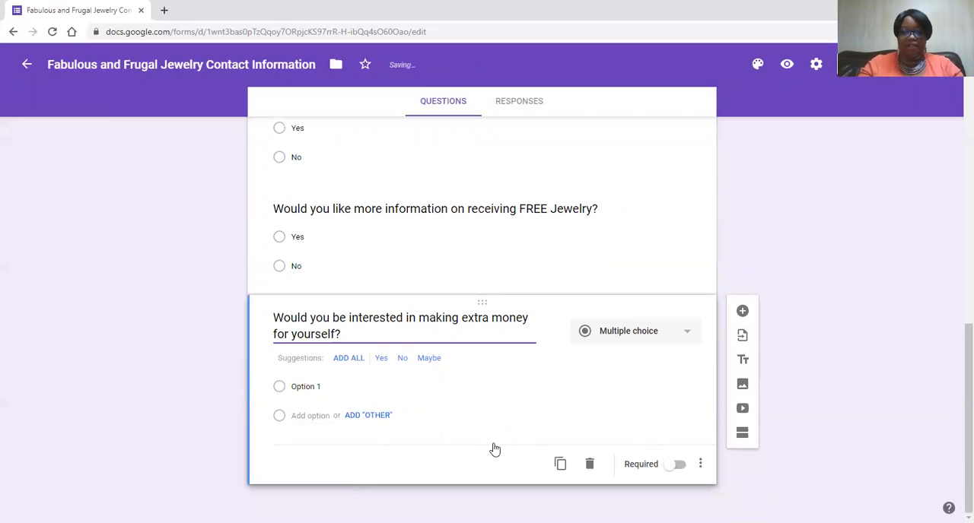
click(351, 358)
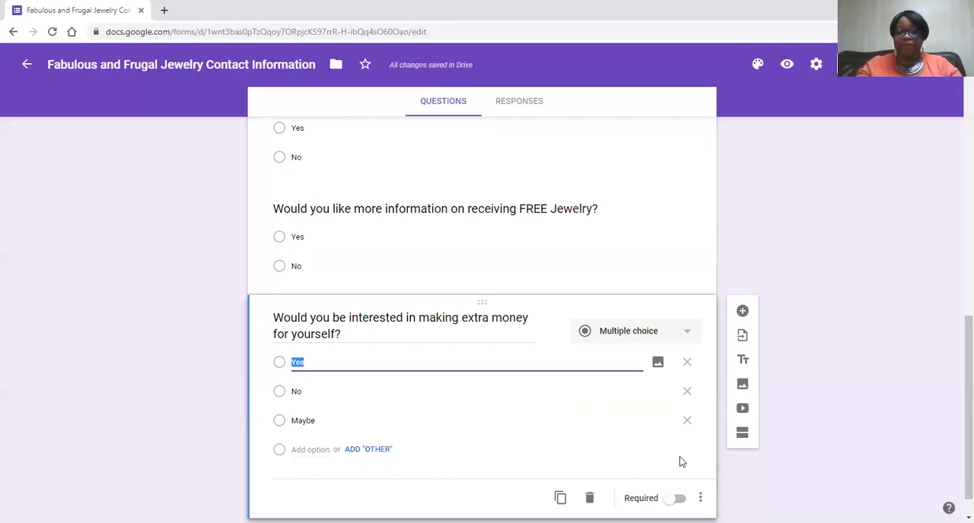
- Customize the form's theme by trying the indigo color and settling on the bright blue one
scroll(661, 442, up, 15)
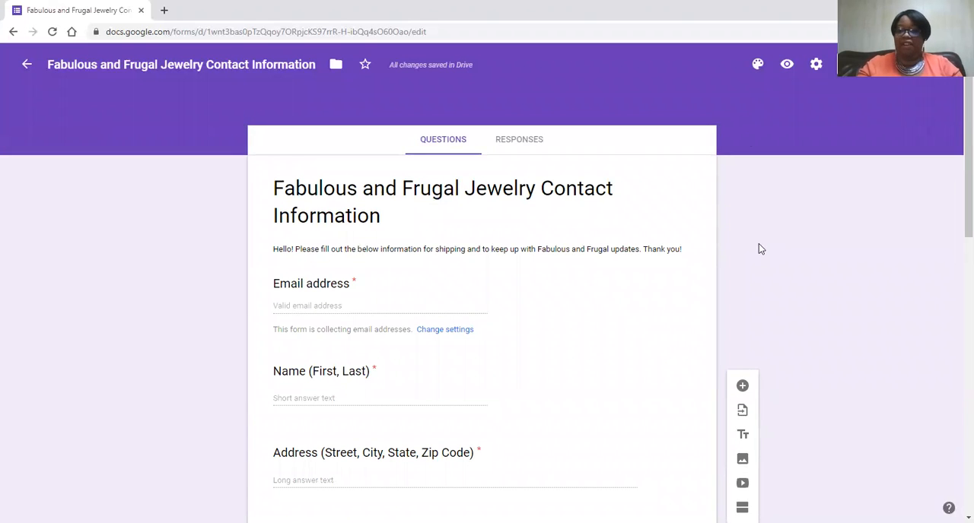
scroll(778, 312, down, 10)
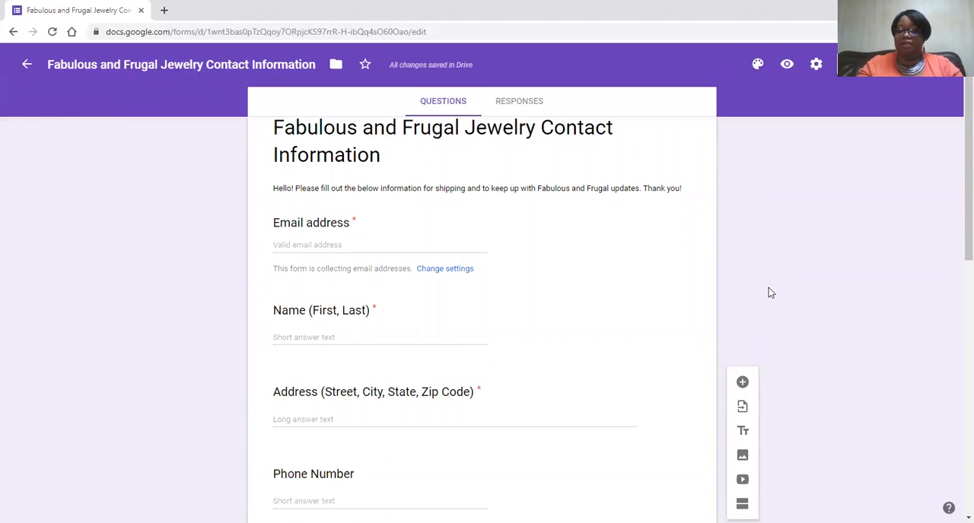
scroll(768, 306, up, 10)
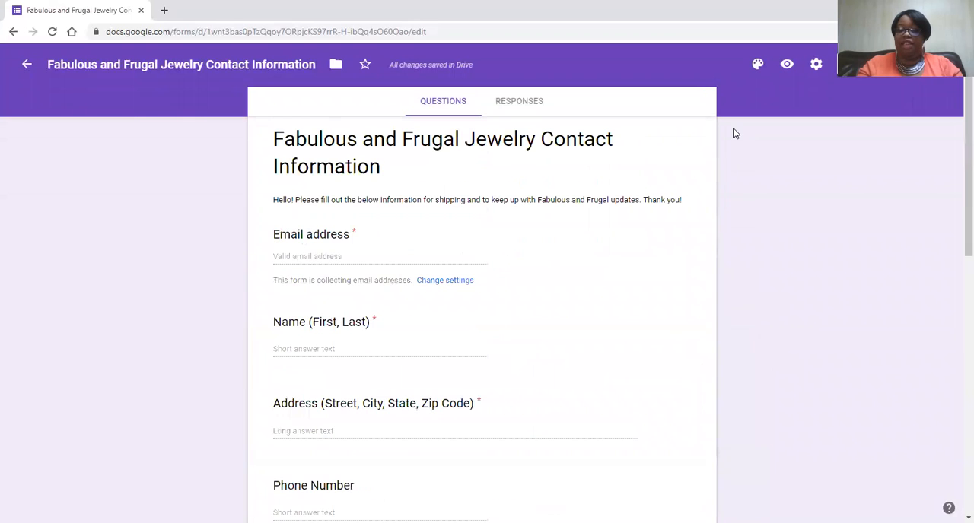
click(757, 64)
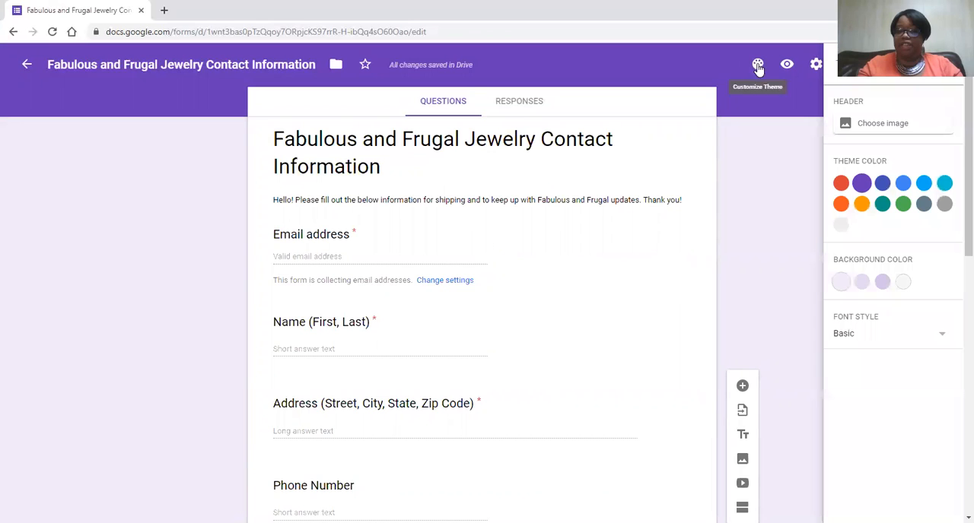
click(882, 183)
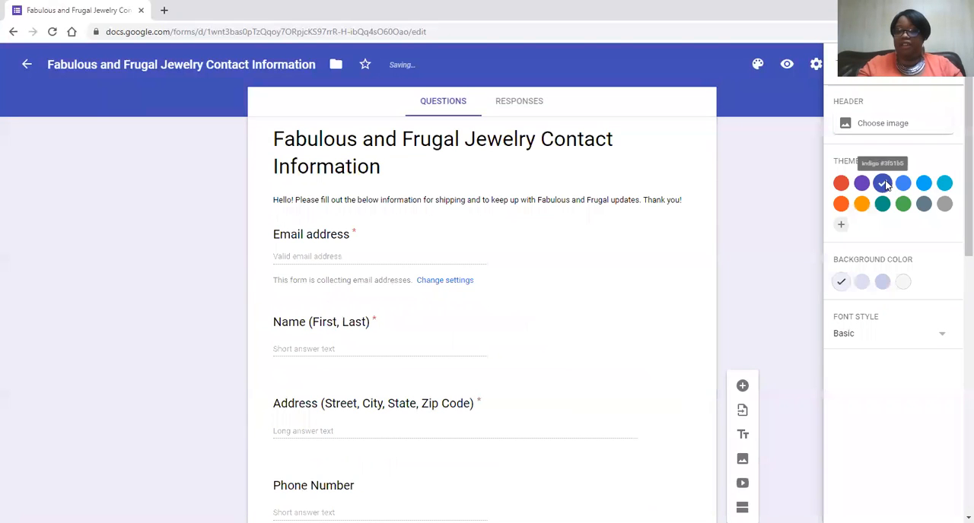
click(903, 184)
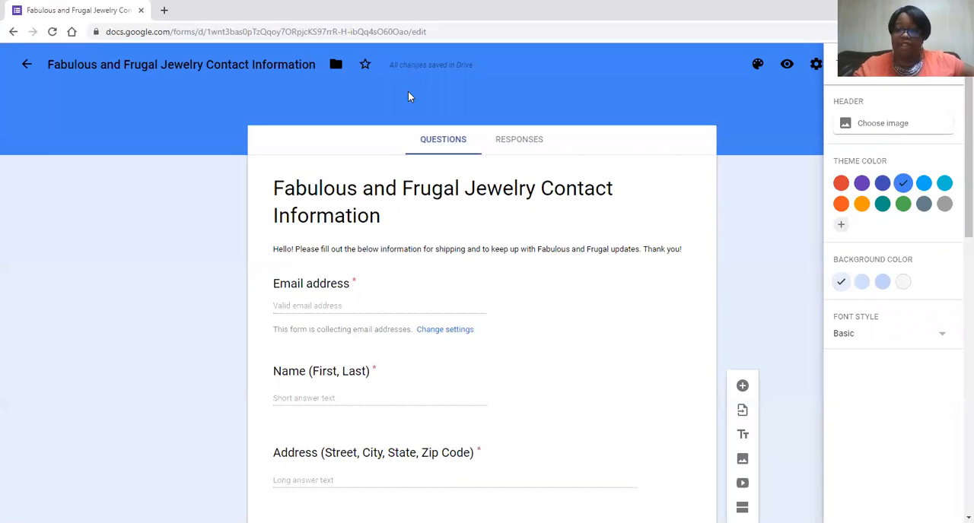
- Try the Playful font style on the form and return it to Basic
click(941, 338)
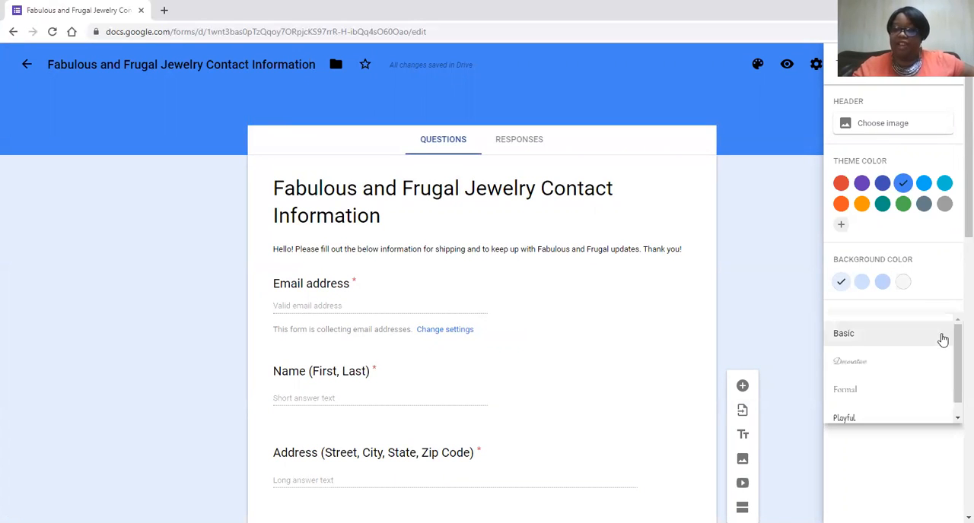
click(870, 417)
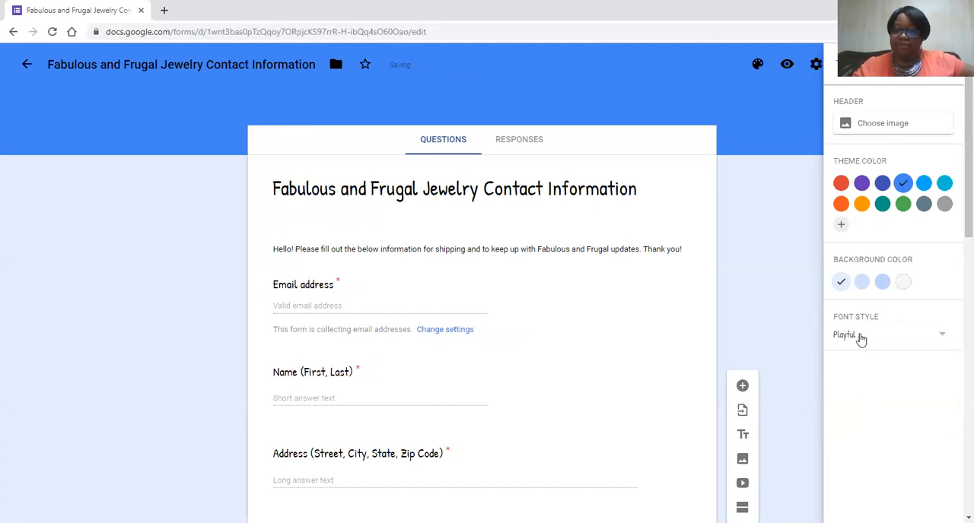
click(939, 339)
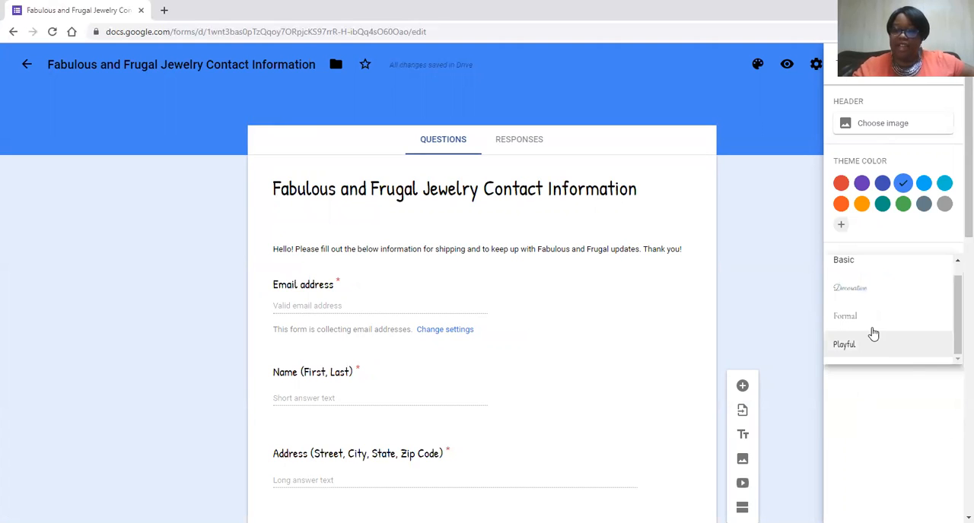
scroll(863, 289, down, 3)
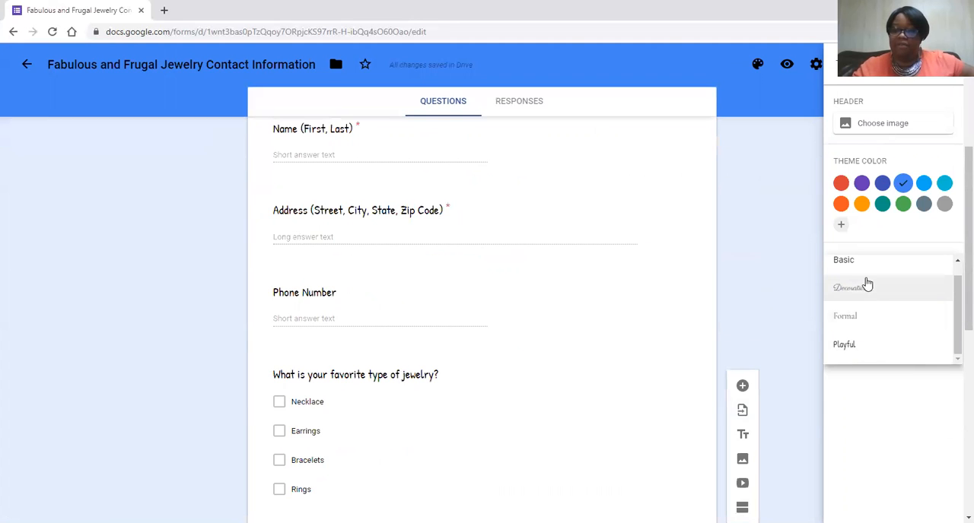
scroll(854, 282, up, 1)
click(858, 282)
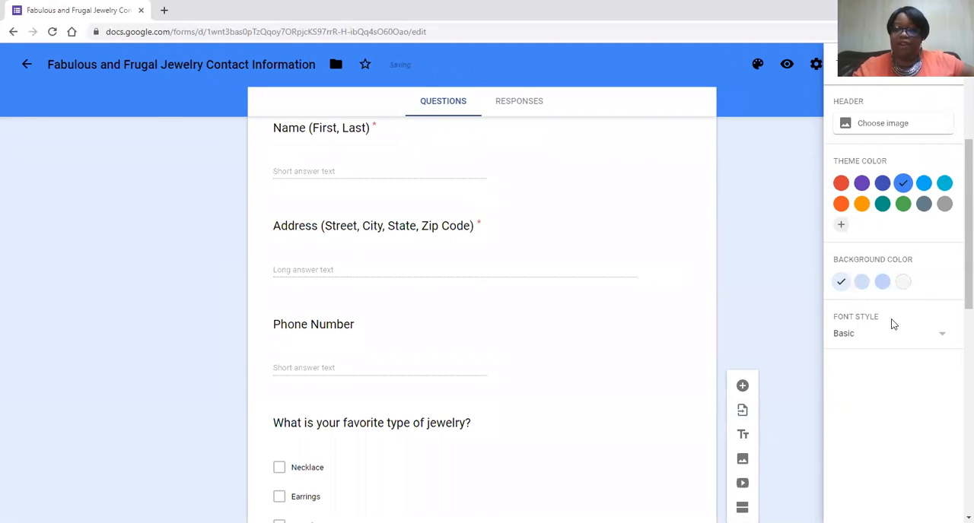
- Set the form's font style to Decorative and check how the question titles look
click(925, 341)
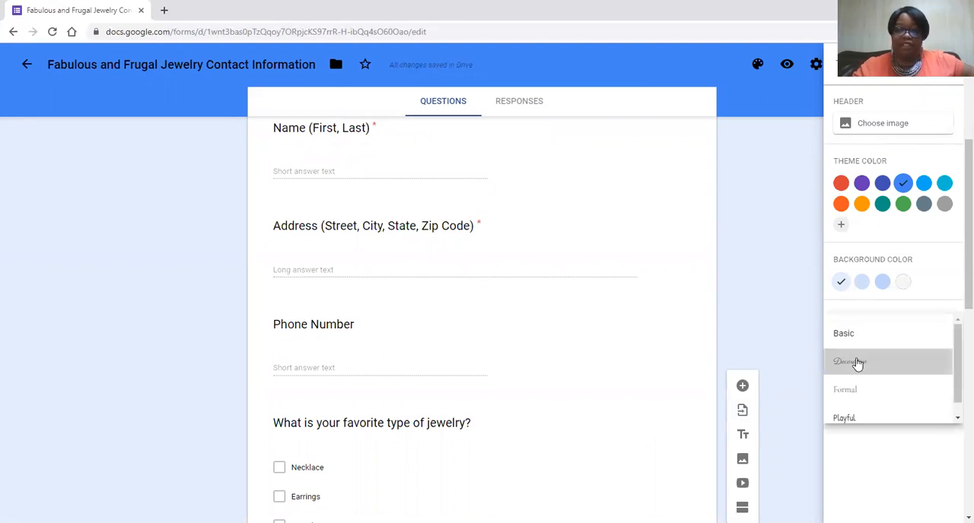
click(858, 363)
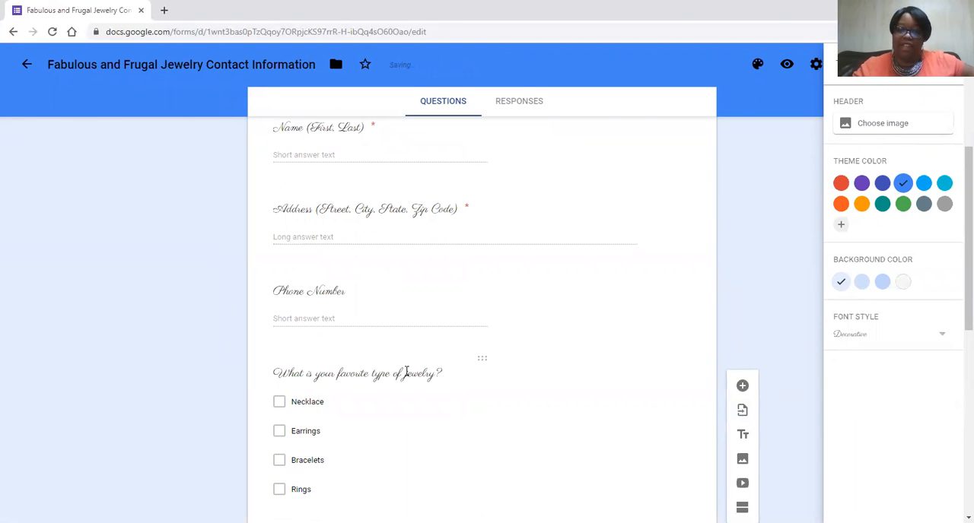
scroll(708, 276, up, 3)
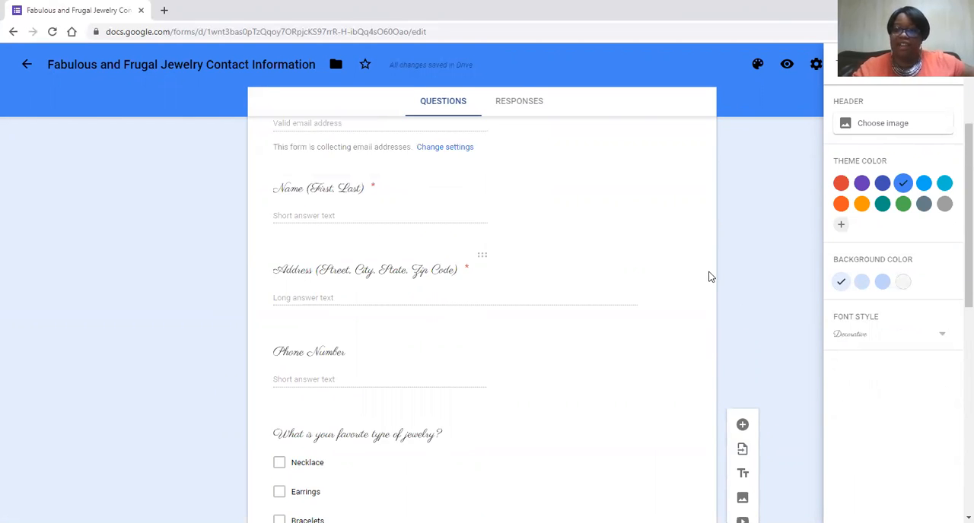
- Set the form's font style back to Basic, choose the lightest blue background color, and close the theme options
click(933, 338)
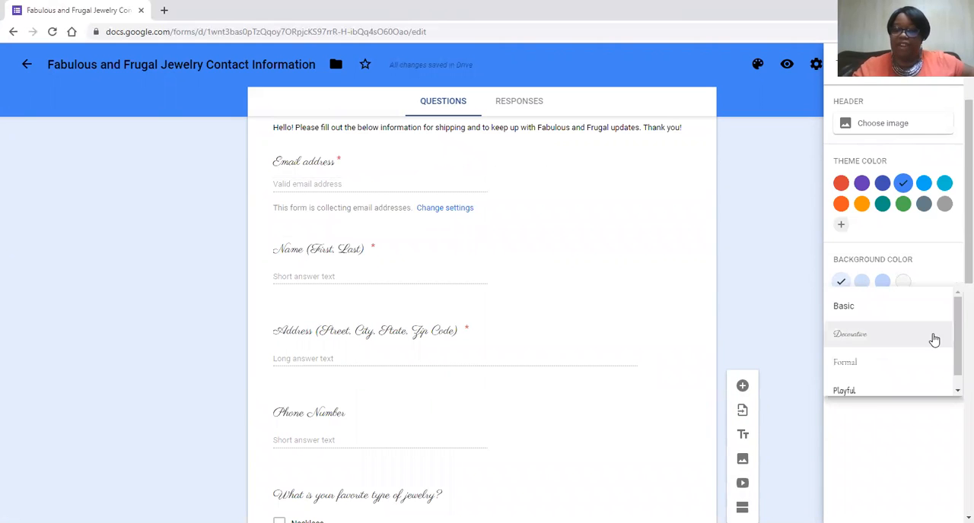
click(841, 309)
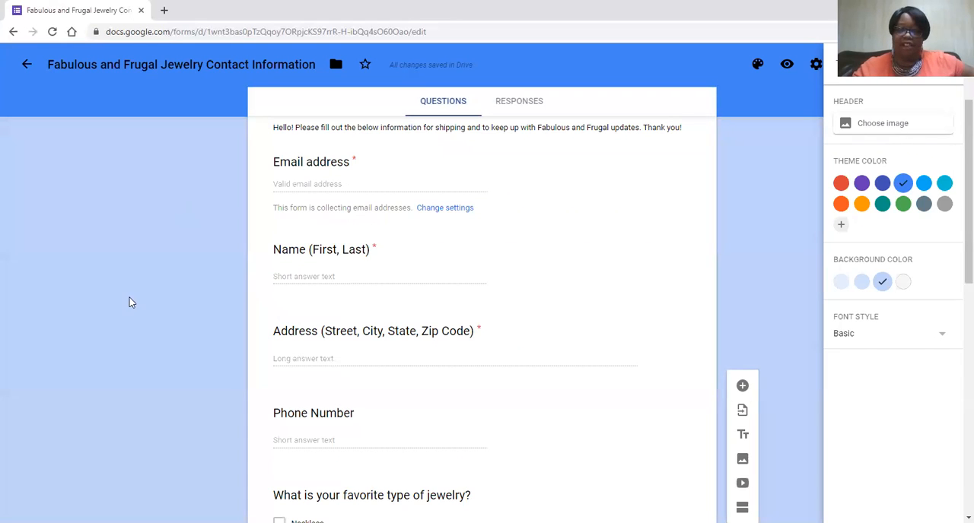
click(841, 283)
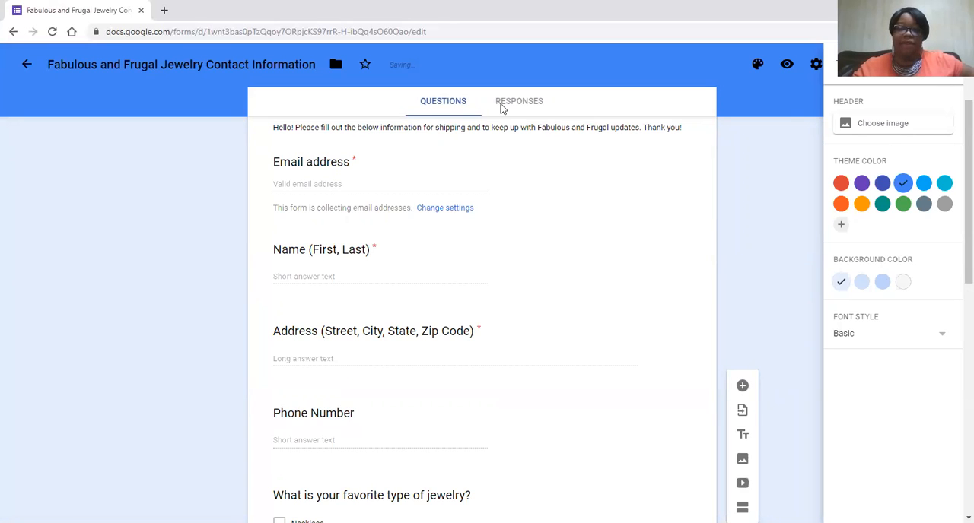
click(451, 113)
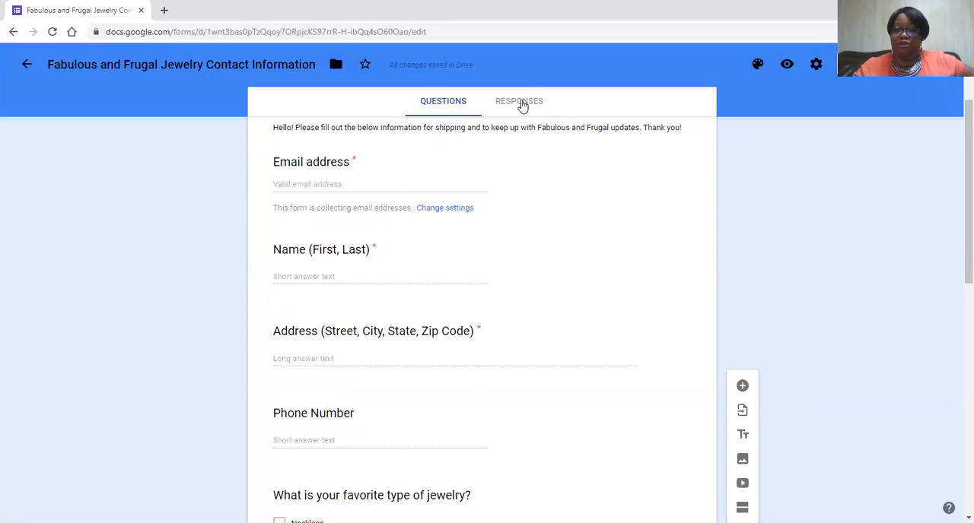
- Preview the form as respondents see it and look through all its questions from the title to the submit option
click(787, 66)
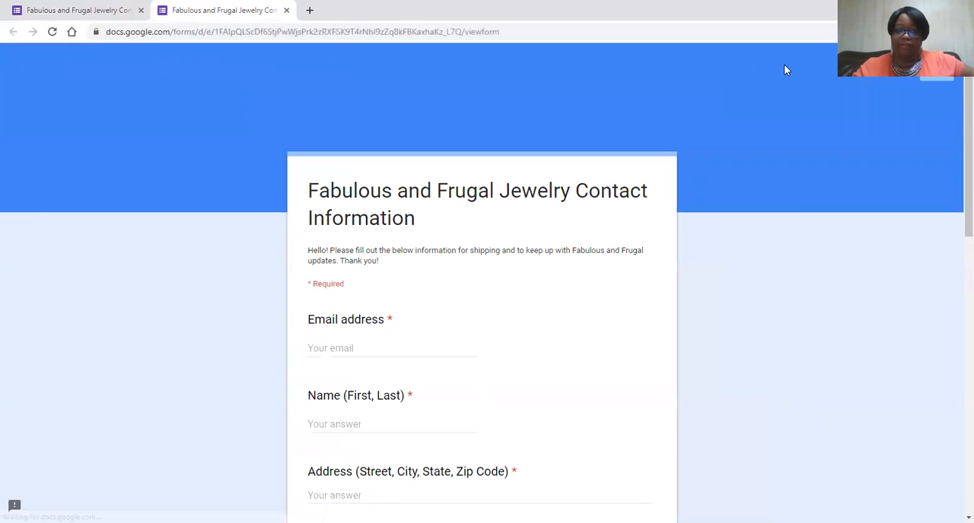
scroll(405, 317, down, 7)
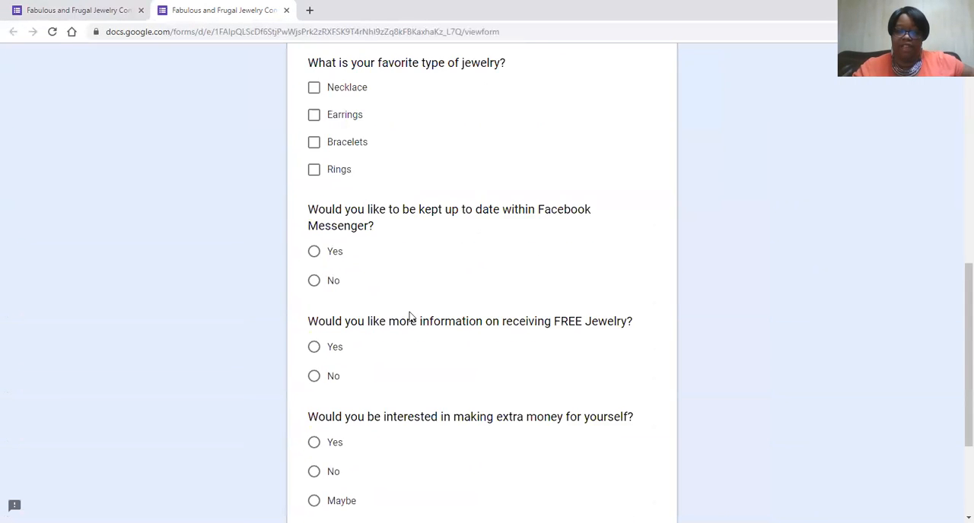
scroll(411, 315, down, 3)
scroll(410, 315, up, 6)
scroll(410, 315, down, 4)
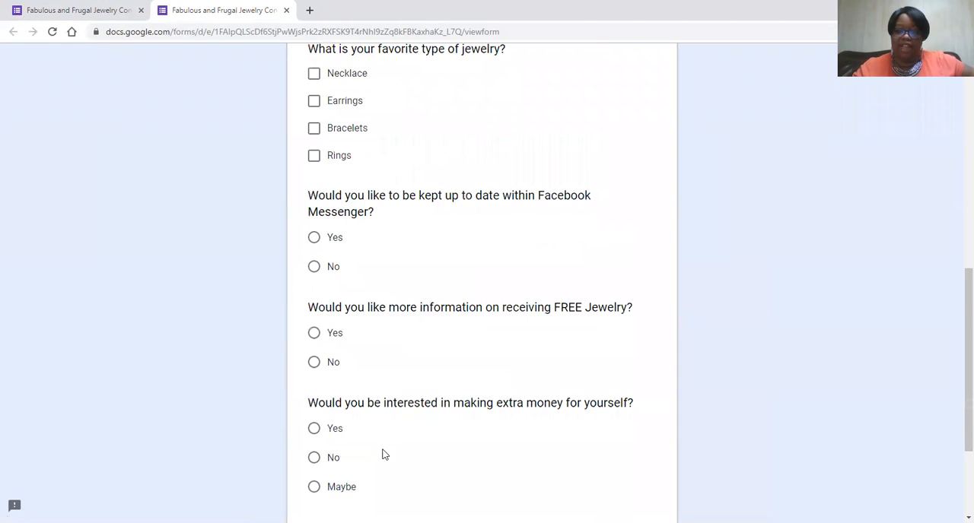
scroll(384, 455, down, 2)
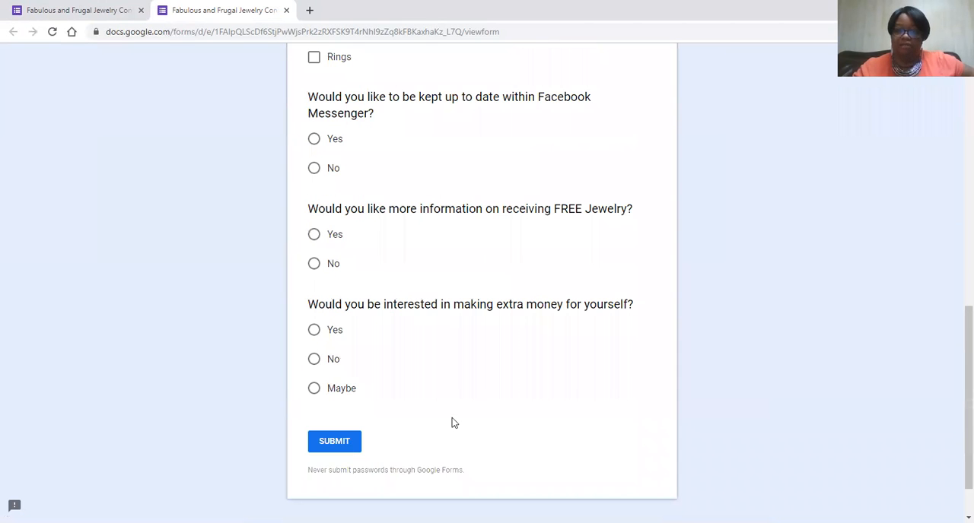
scroll(561, 407, up, 7)
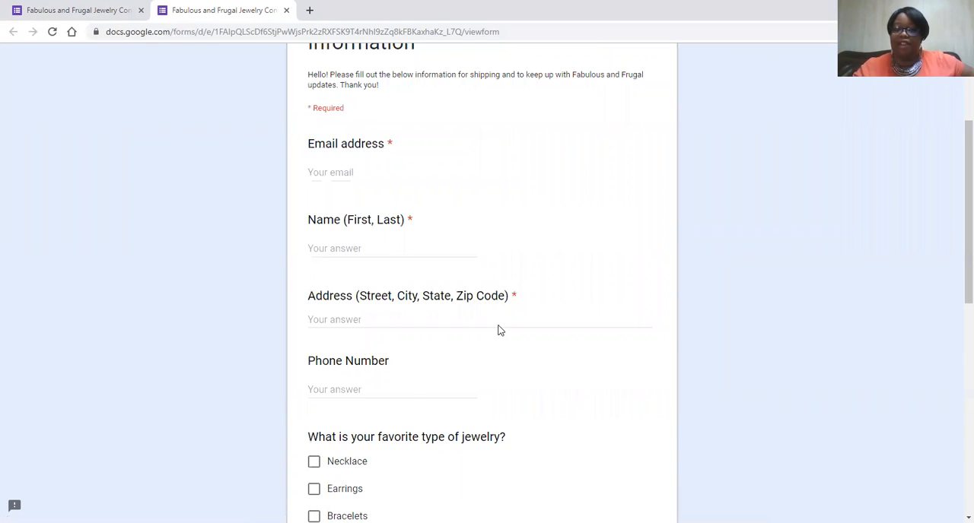
scroll(497, 330, up, 1)
scroll(862, 95, up, 1)
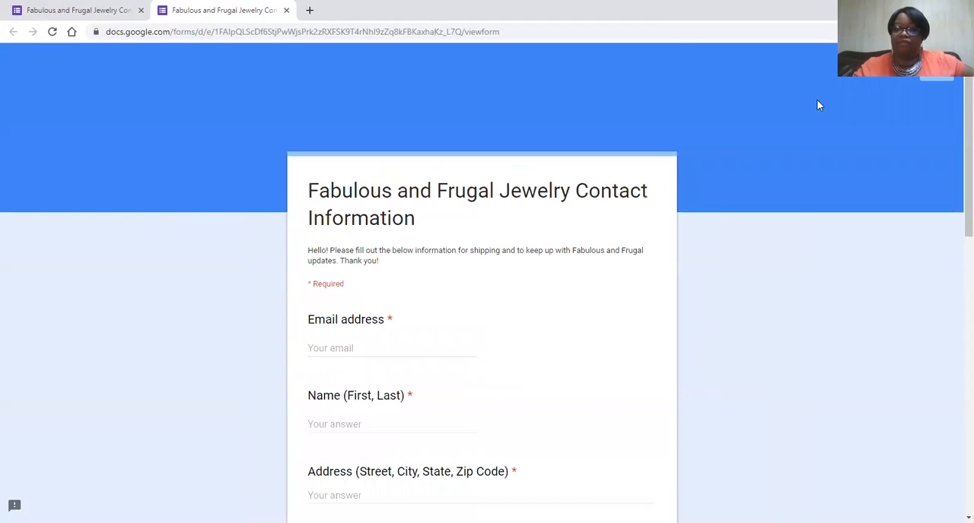
scroll(820, 102, down, 2)
scroll(940, 83, up, 2)
- Leave the preview for the editor, go to the Forms home page and reopen the jewelry contact form from the recent forms
click(935, 90)
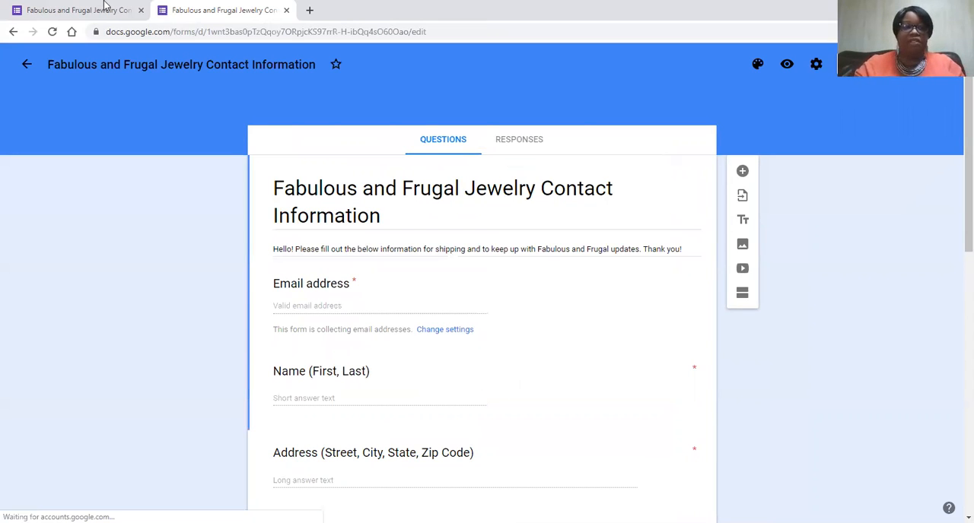
click(27, 65)
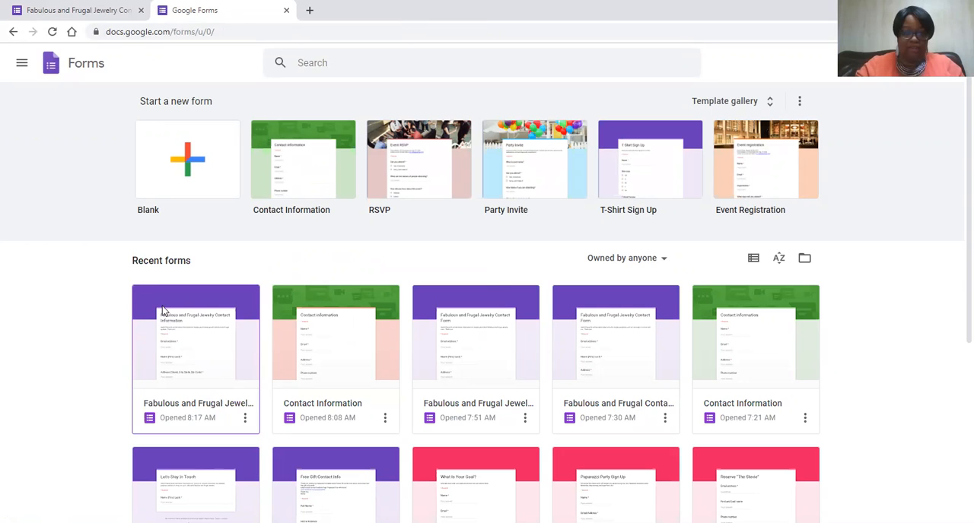
click(162, 310)
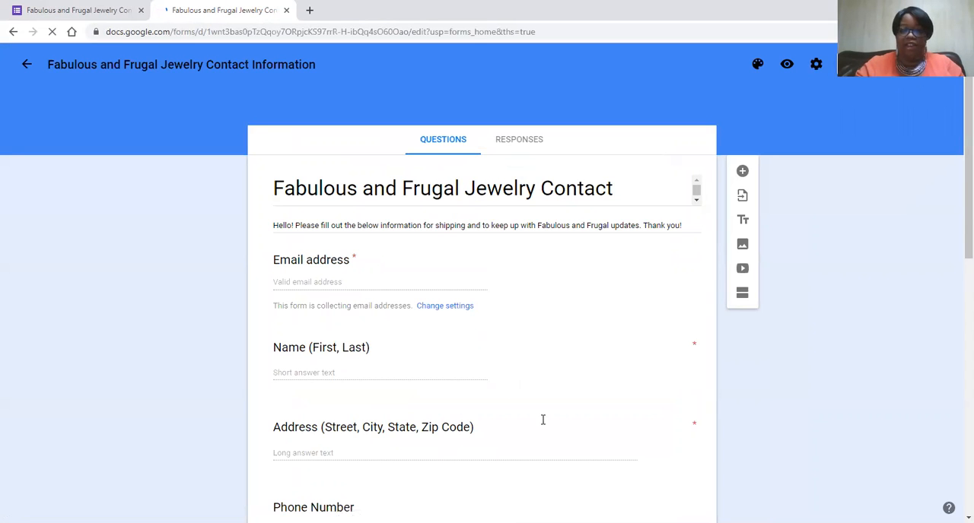
scroll(549, 397, down, 10)
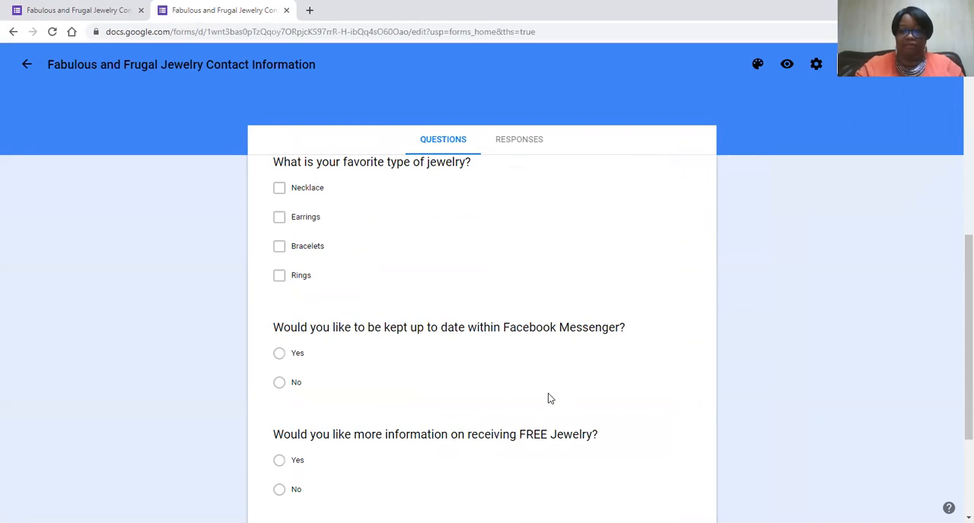
scroll(548, 397, down, 2)
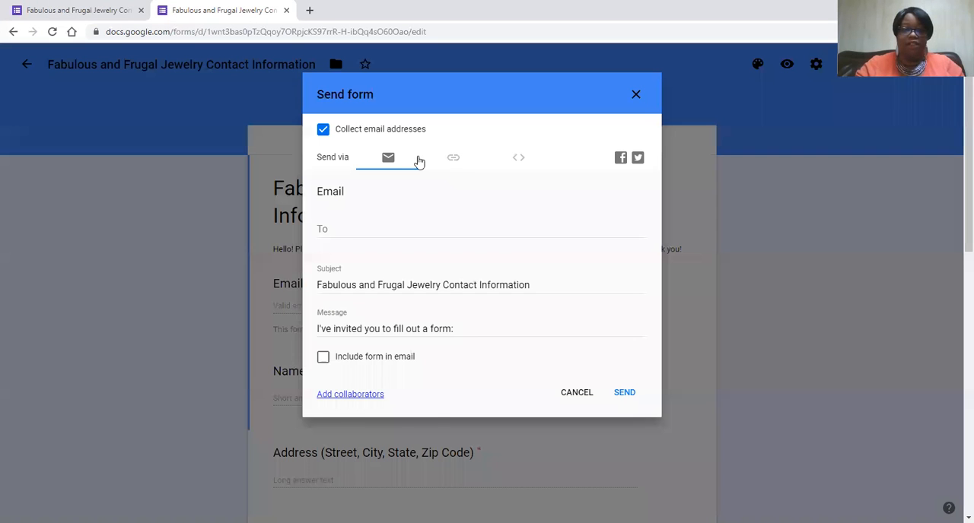
- Open the form's sending options, choose email delivery and include the form in the email
click(420, 158)
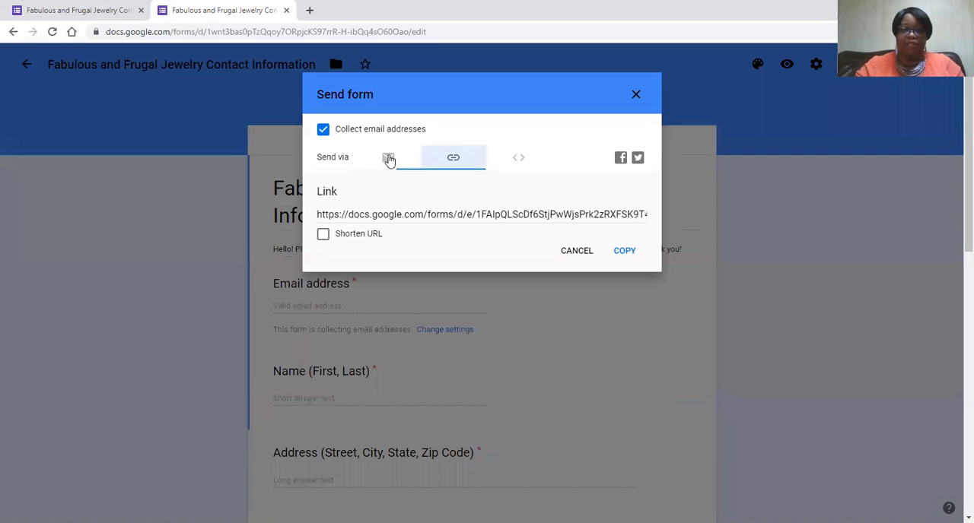
click(388, 158)
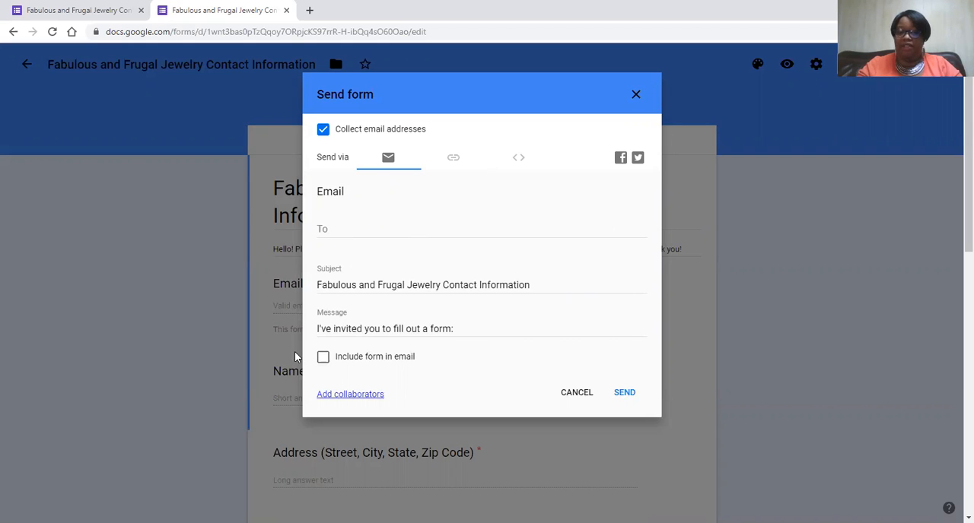
click(323, 358)
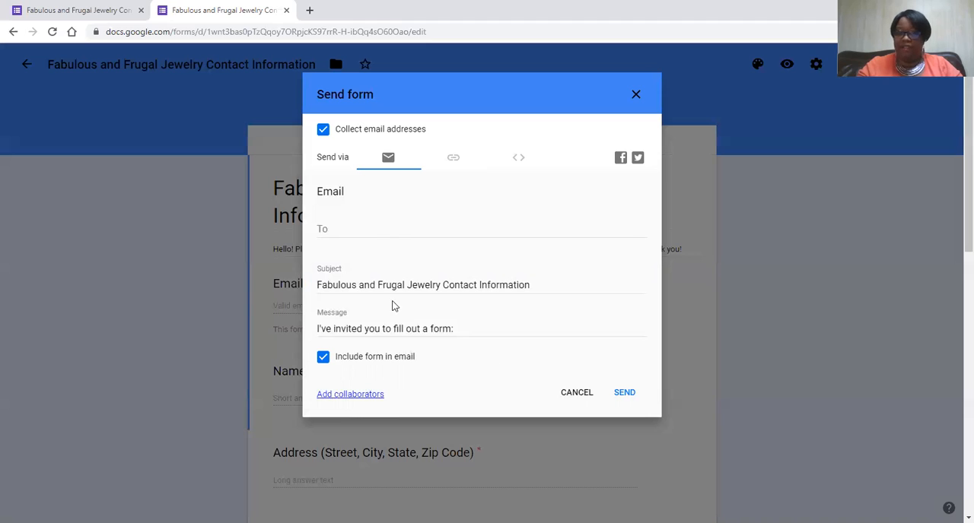
- Switch the sending method to a link and copy the form's full-length URL
click(453, 161)
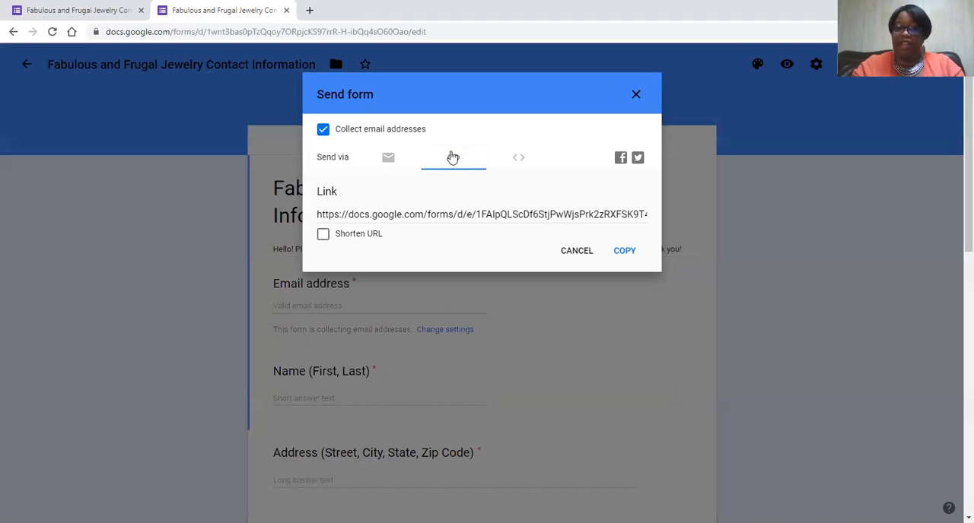
click(463, 216)
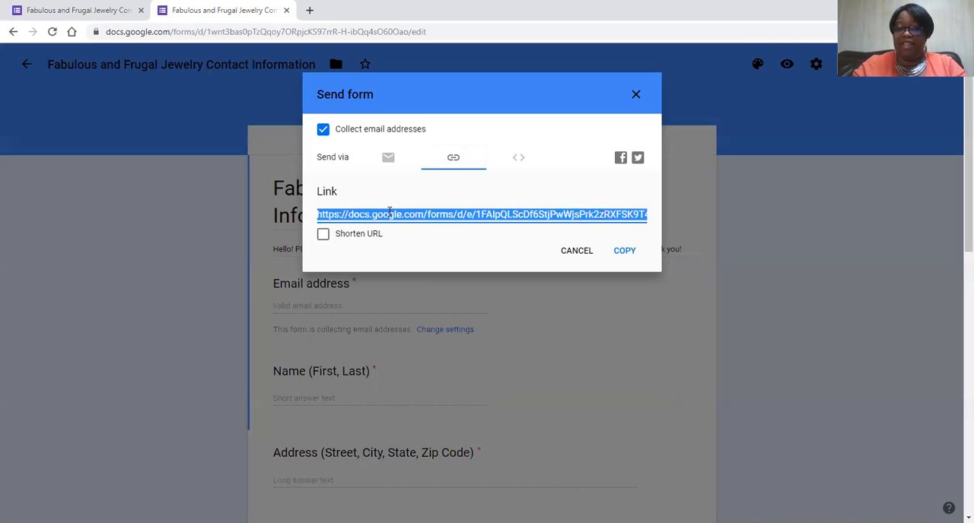
click(349, 188)
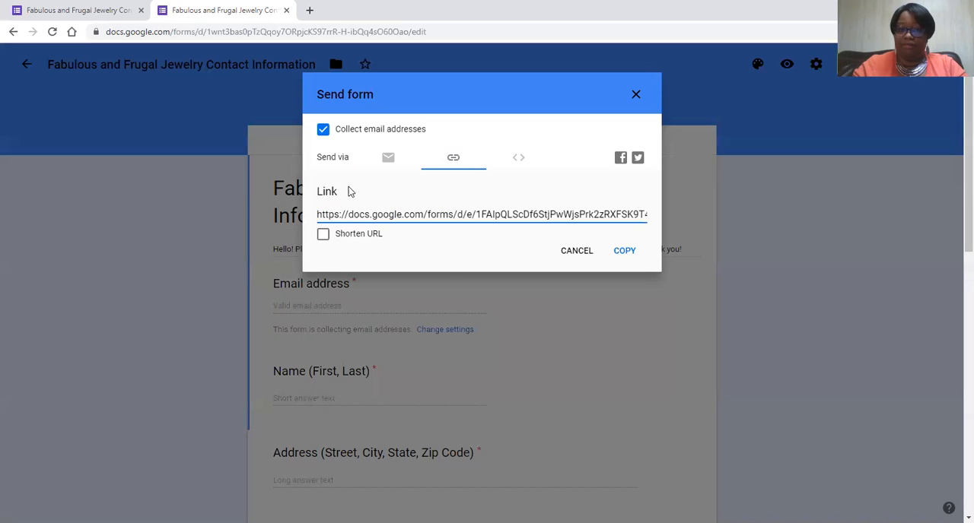
click(410, 214)
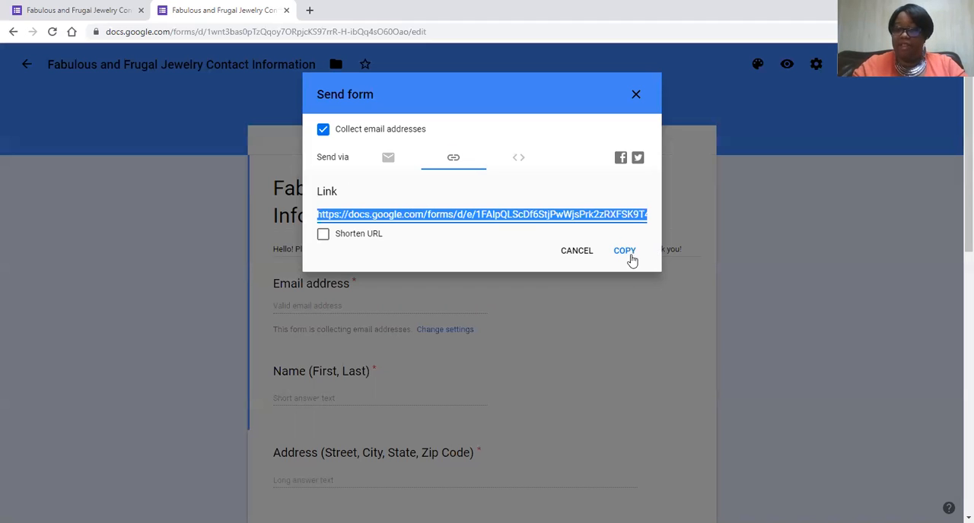
click(629, 255)
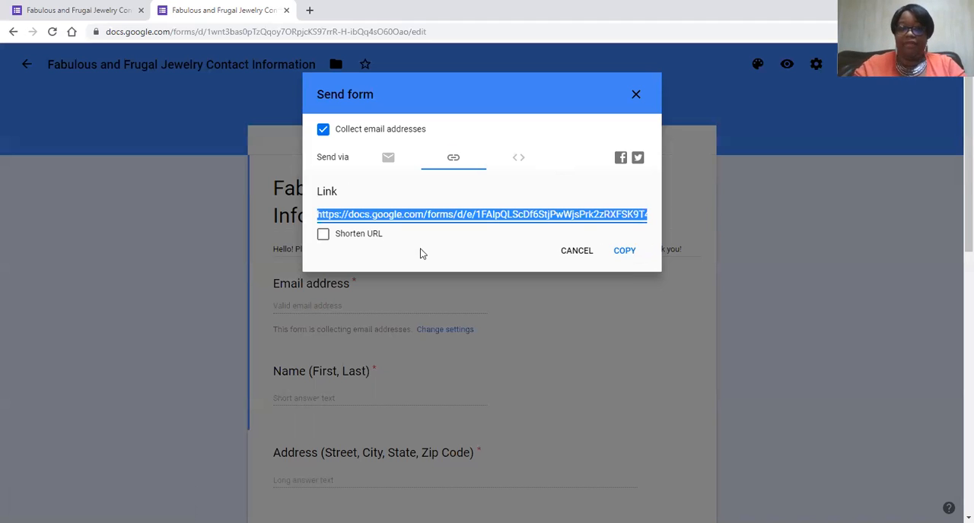
- Shorten the form's link, copy the short URL and close the sending options
click(322, 234)
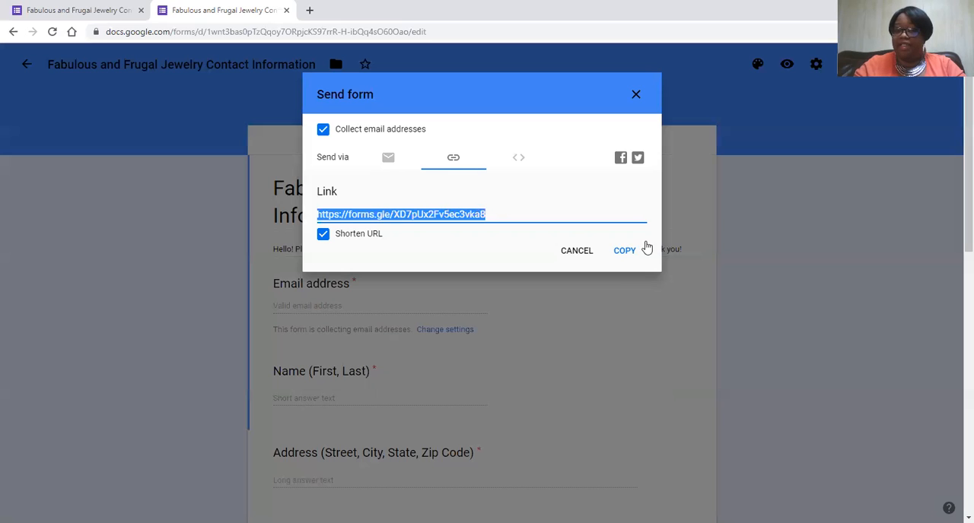
click(631, 258)
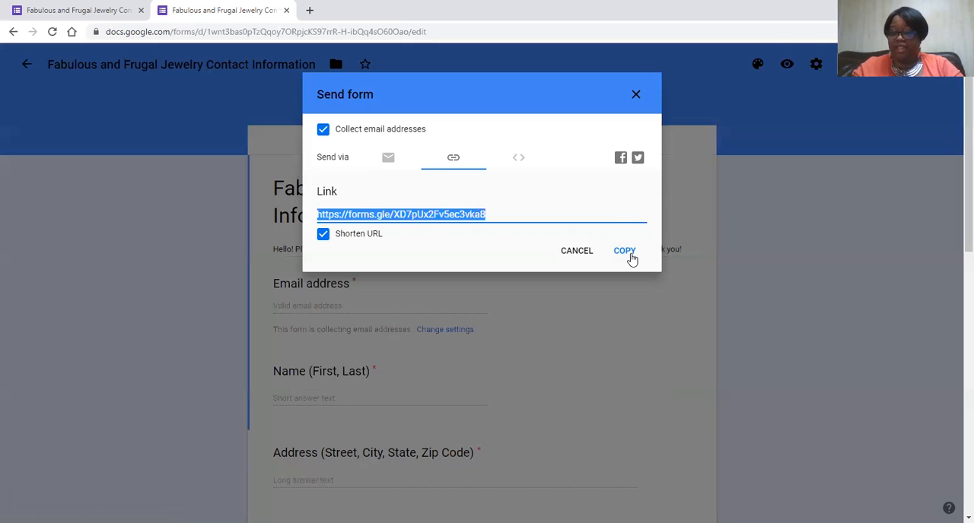
click(635, 94)
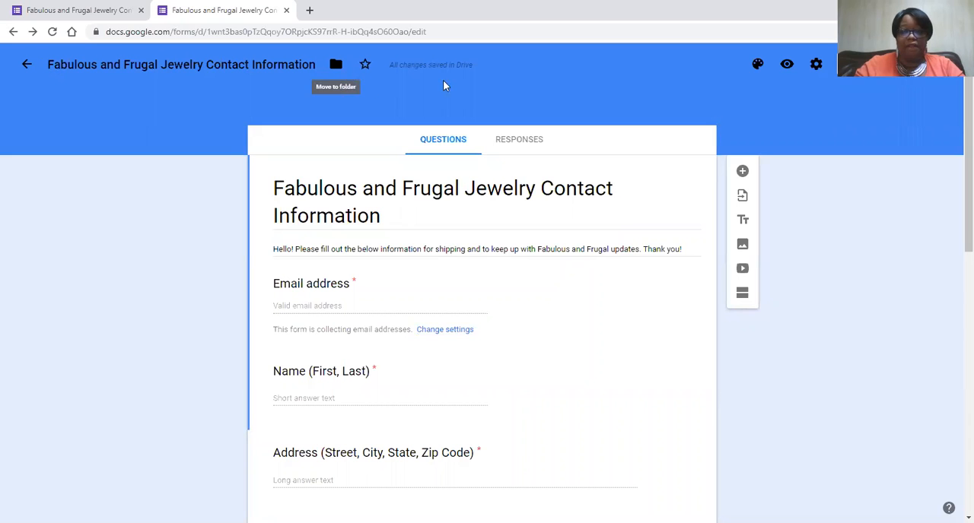
- Preview the form again, try an entry in the required email address field and clear it
click(787, 68)
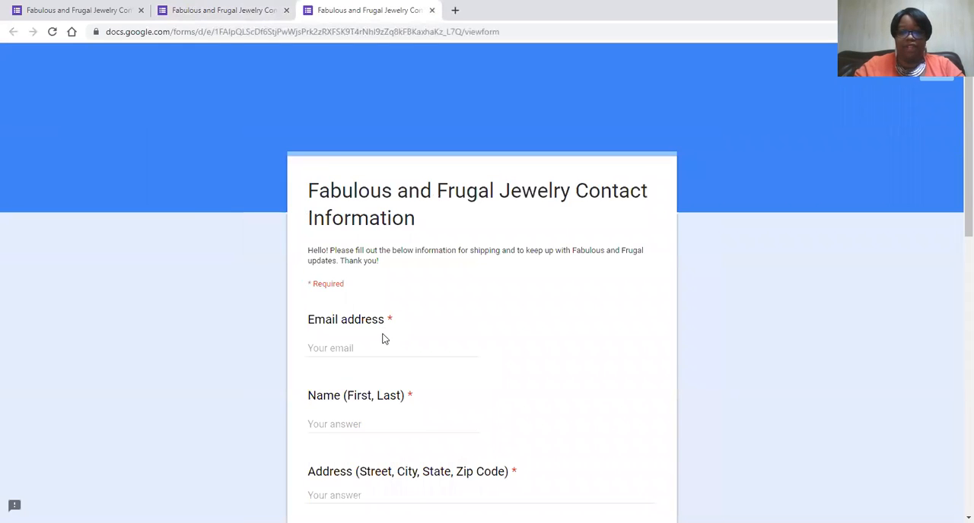
scroll(382, 339, down, 1)
click(377, 286)
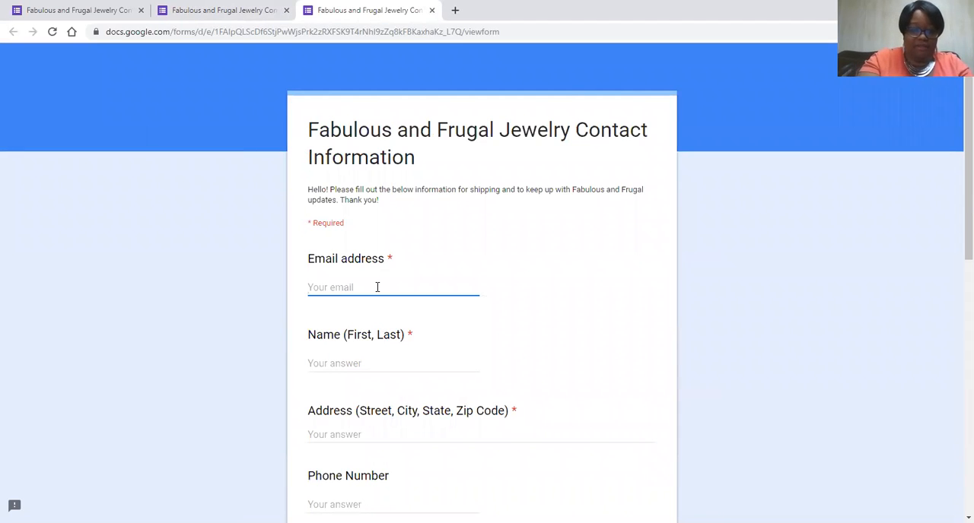
text(pap)
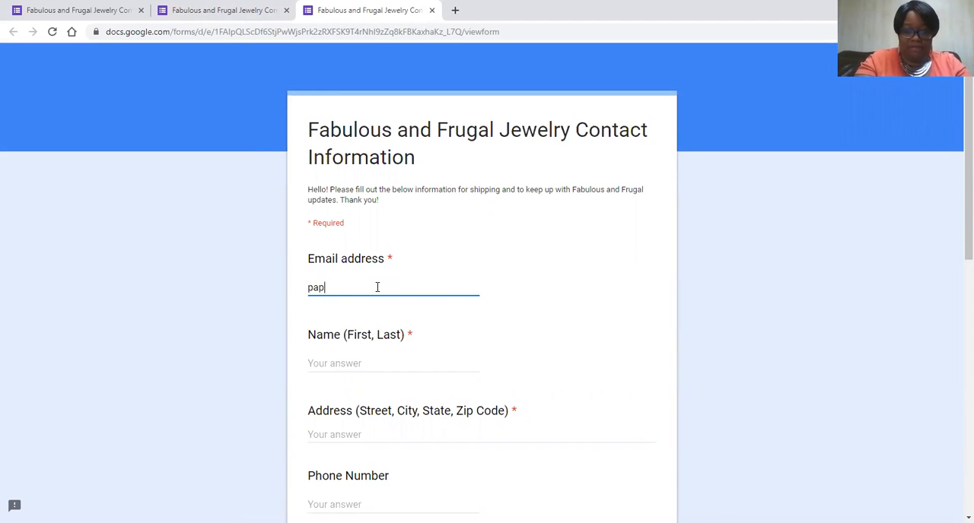
key(BackSpace)
key(BackSpace)
key(BackSpace)
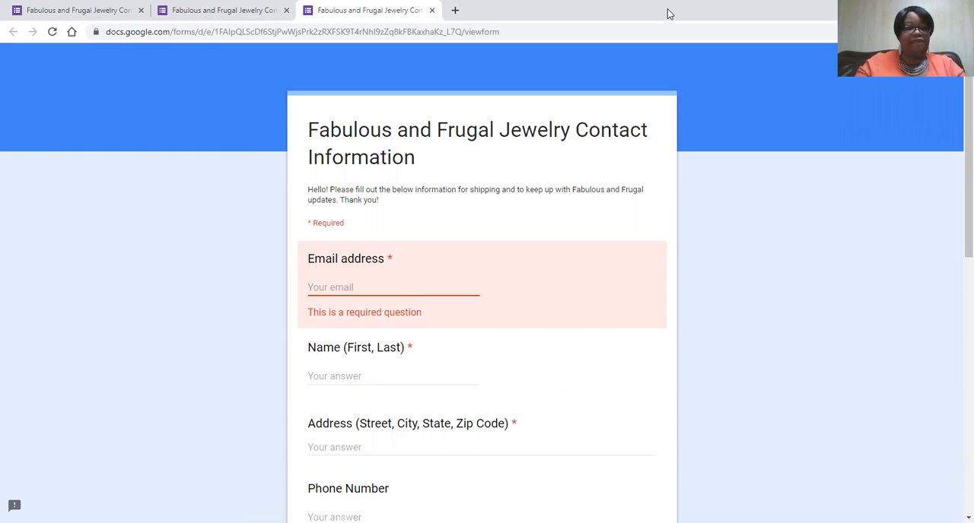
- Return to the first browser tab with the form editor and copy its page address
click(89, 10)
click(174, 32)
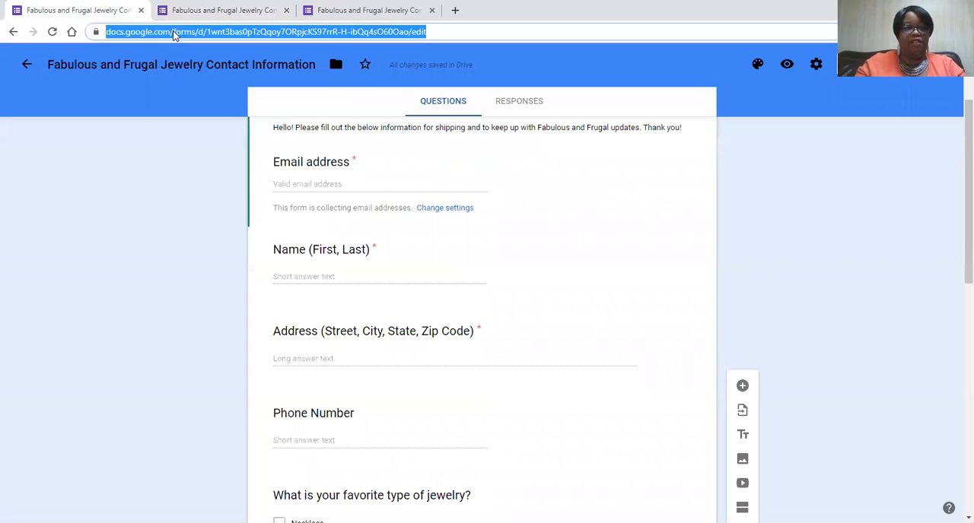
right_click(174, 32)
click(211, 102)
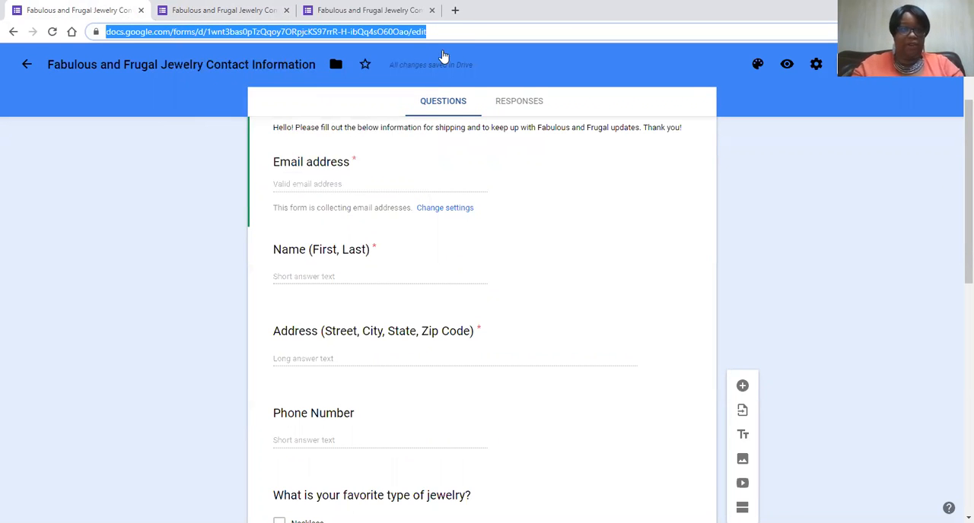
- Reload the form editor, show the form's sending link and copy the full-length URL
key(F5)
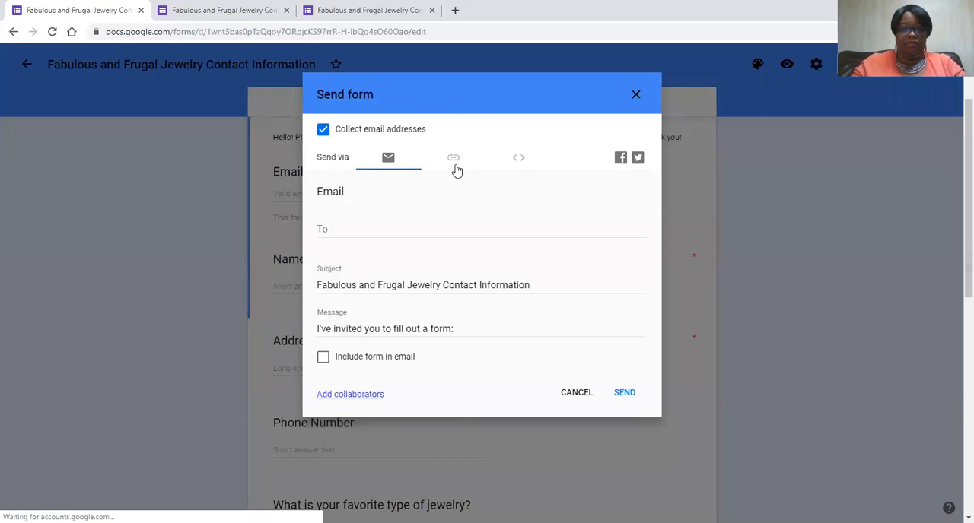
click(453, 159)
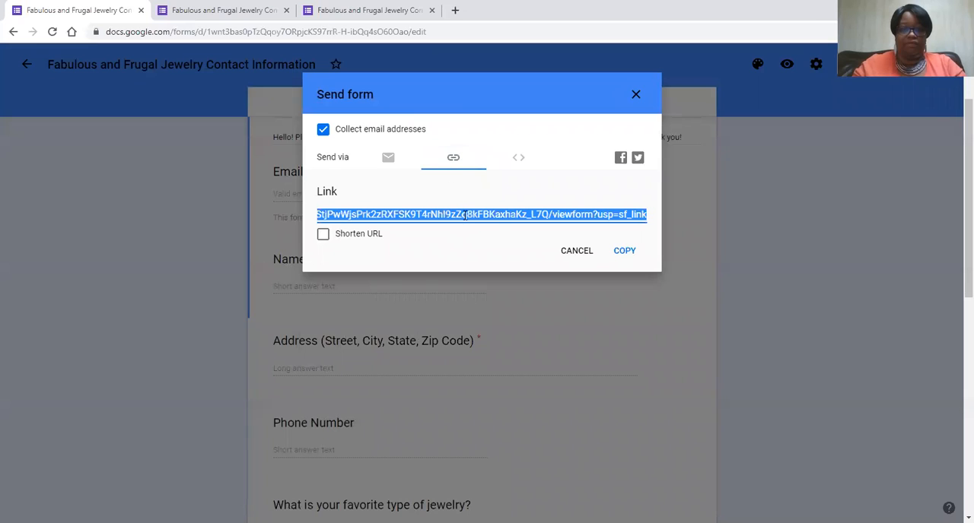
right_click(464, 216)
click(499, 228)
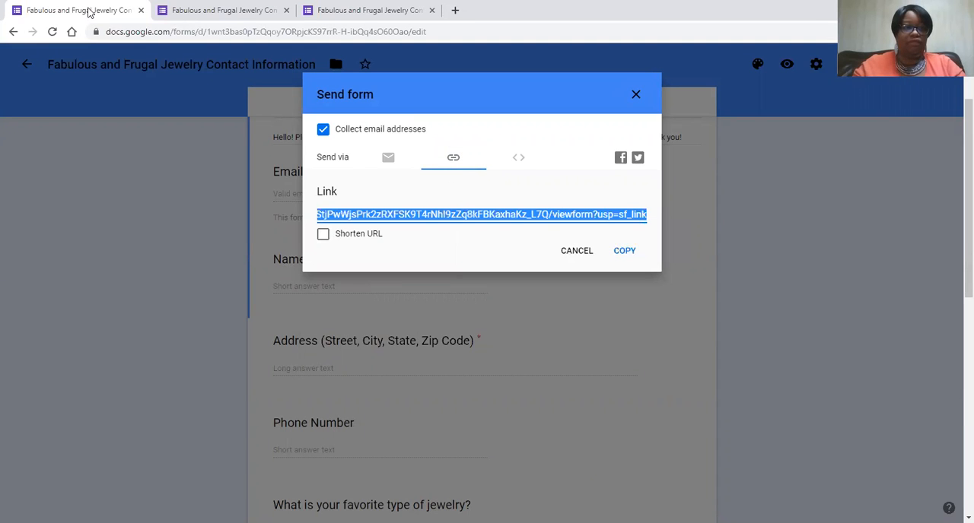
- Copy the form's full-length link, close the sending options and load the link in the current browser tab
click(622, 251)
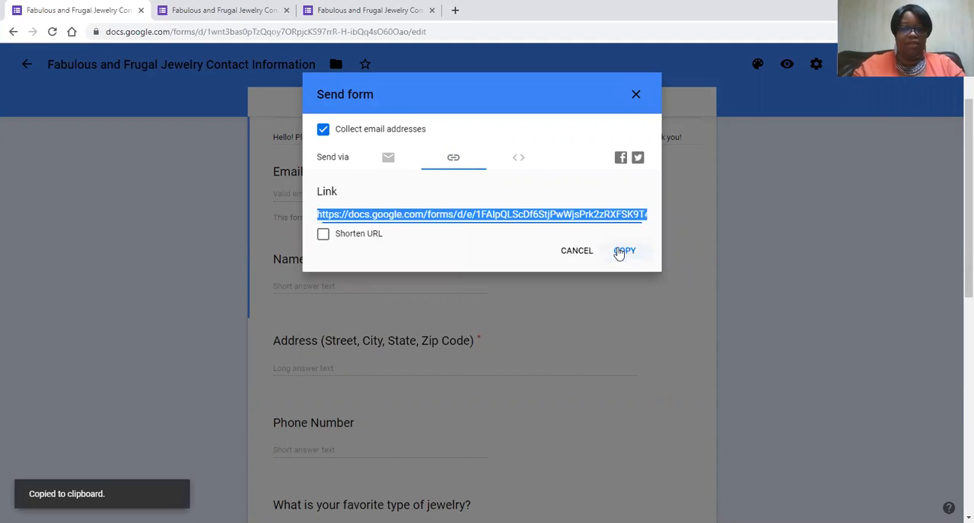
click(637, 95)
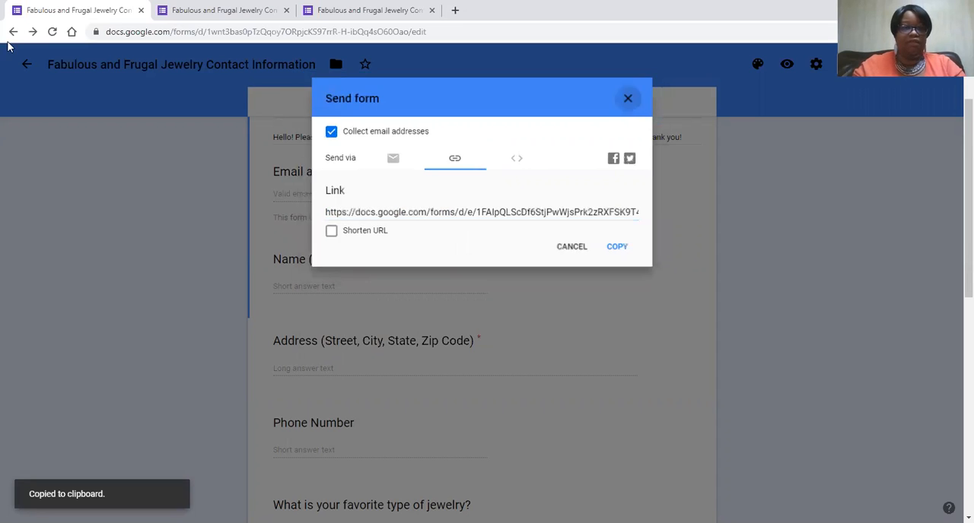
click(263, 32)
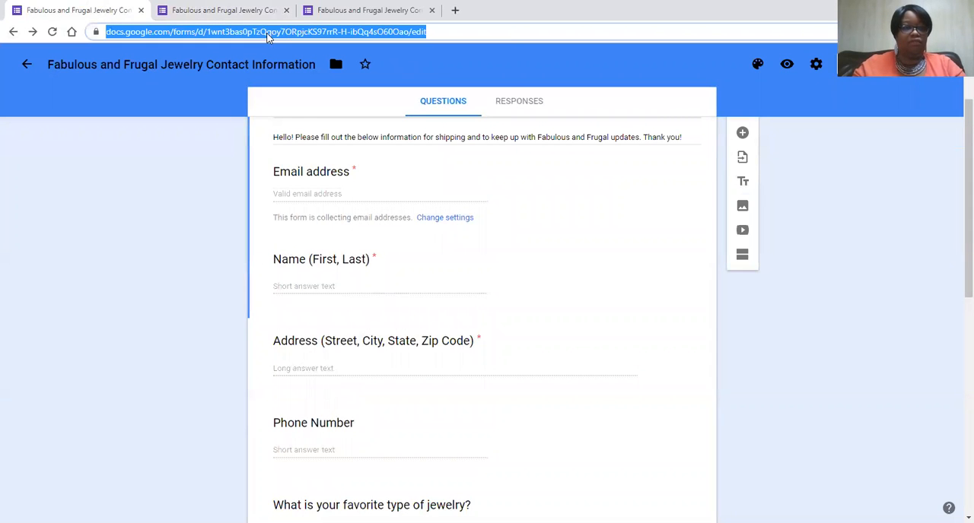
right_click(268, 34)
click(290, 115)
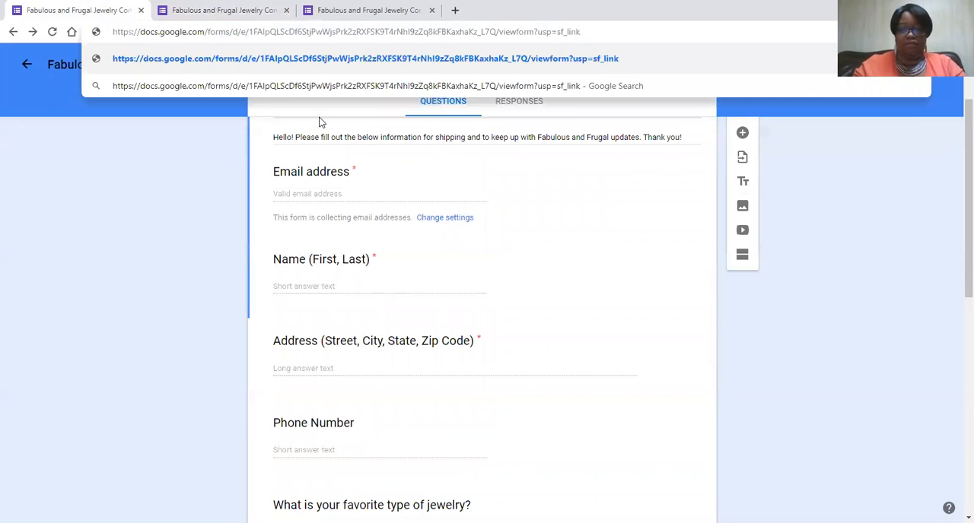
key(Return)
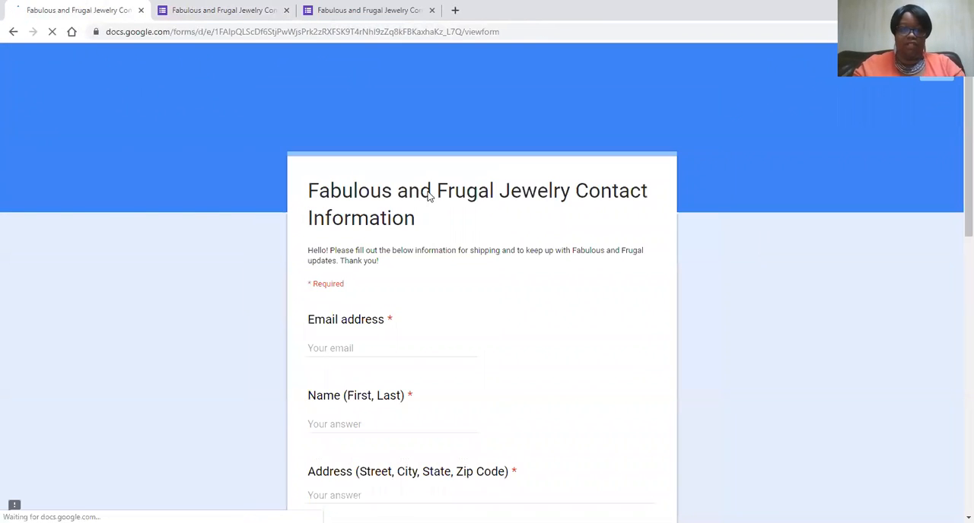
- Enter the respondent's email address in the live form's required Email address field
scroll(632, 248, down, 2)
click(342, 226)
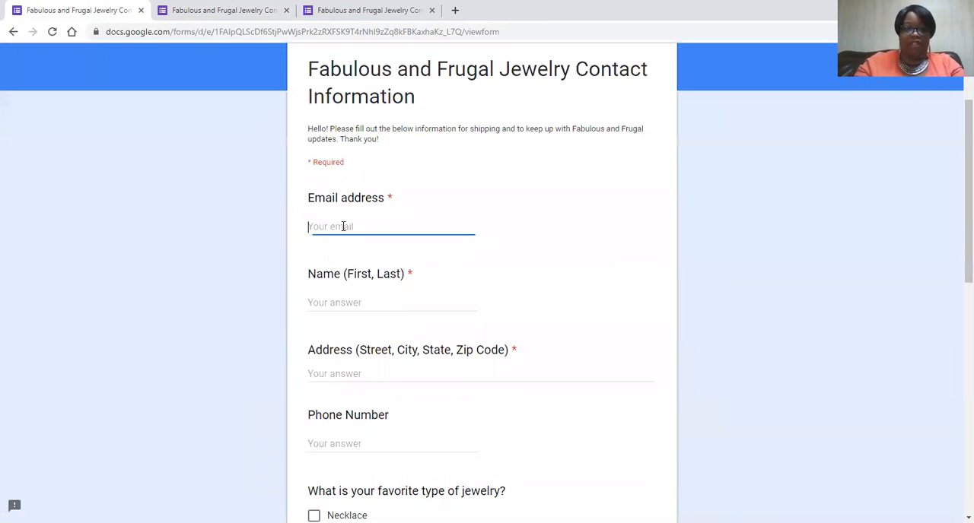
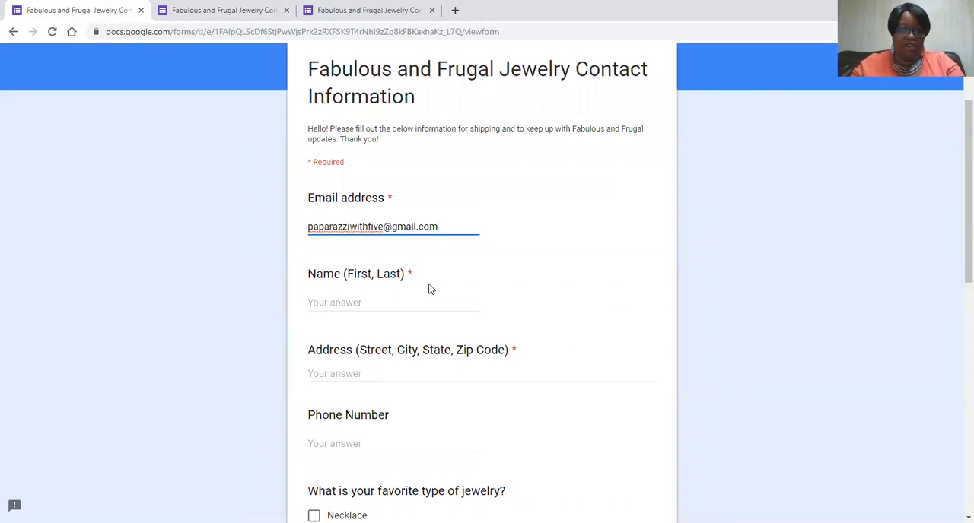
- Enter the respondent's first and last name in the Name field
click(353, 302)
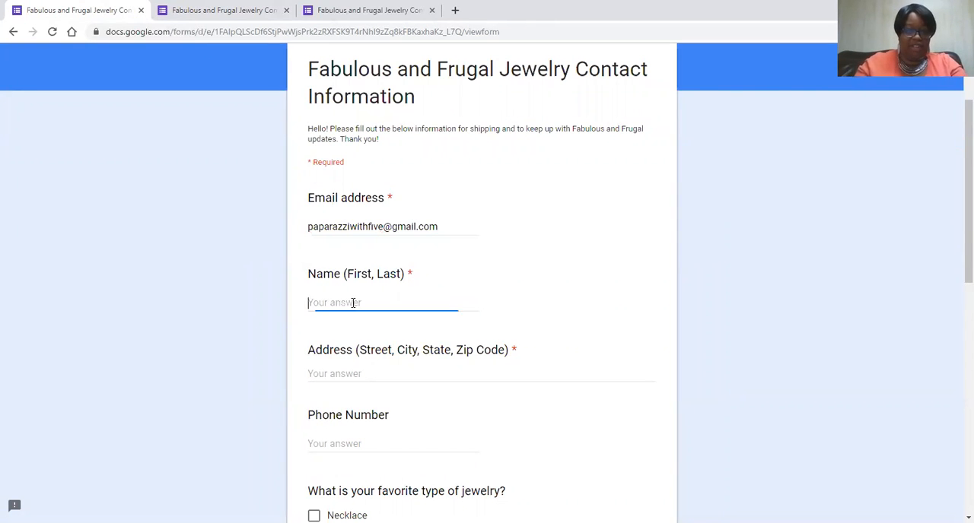
- Fill in the Address field with the respondent's street address, city and state
click(351, 376)
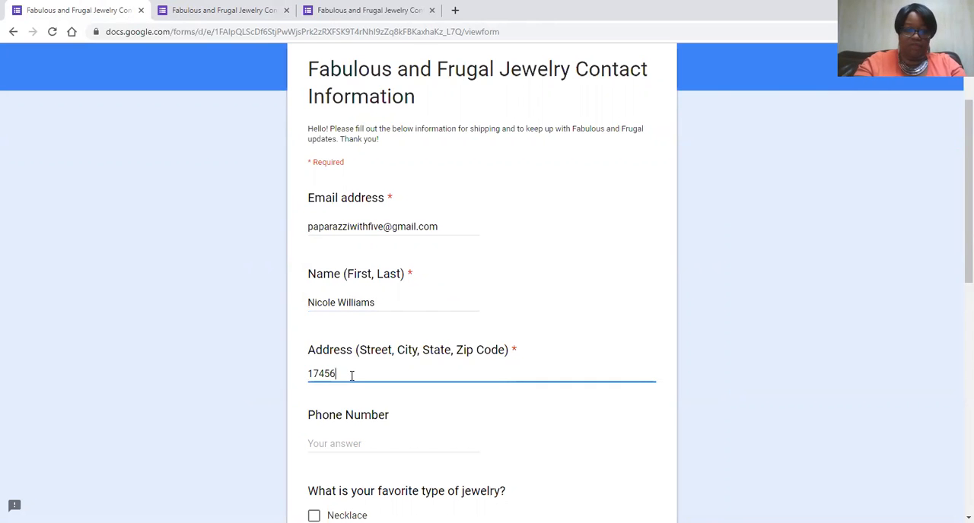
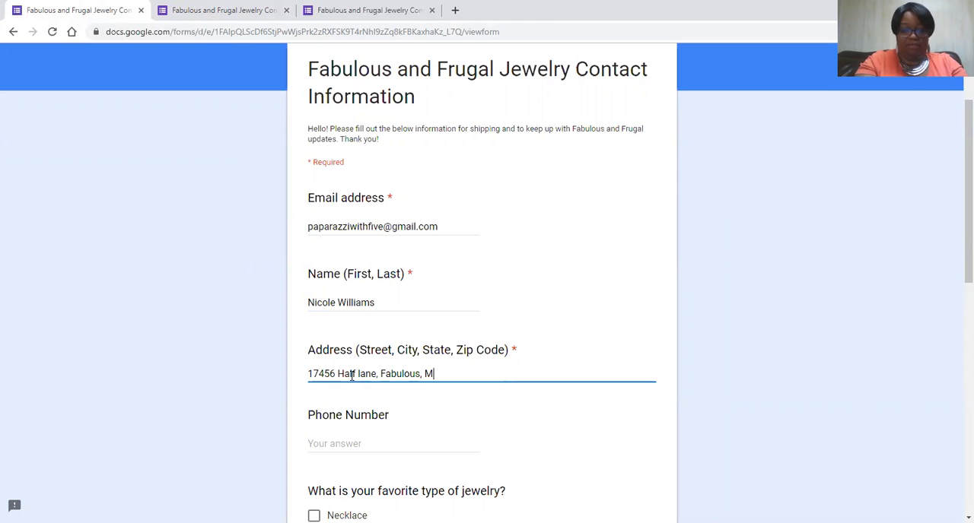
- Choose only Earrings as the favorite type of jewelry, leaving the phone number blank
scroll(370, 404, down, 3)
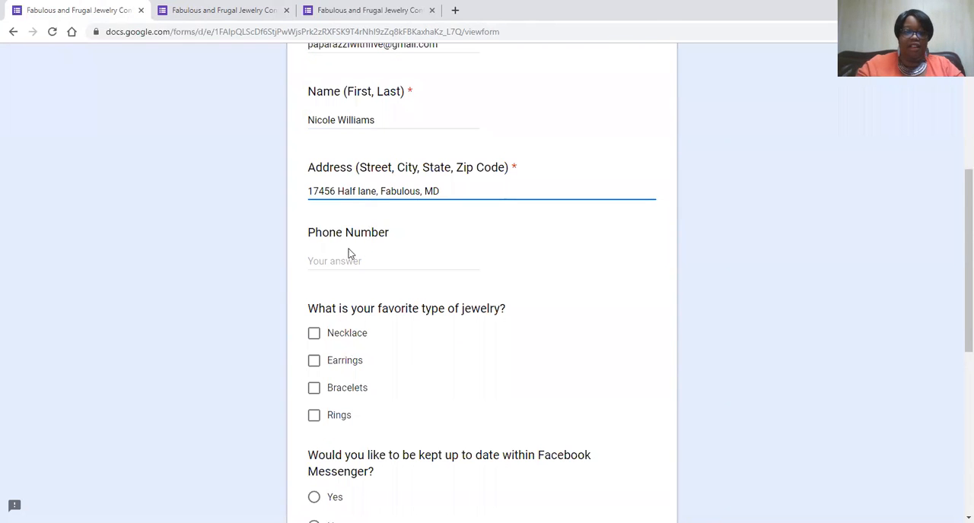
click(312, 334)
click(317, 363)
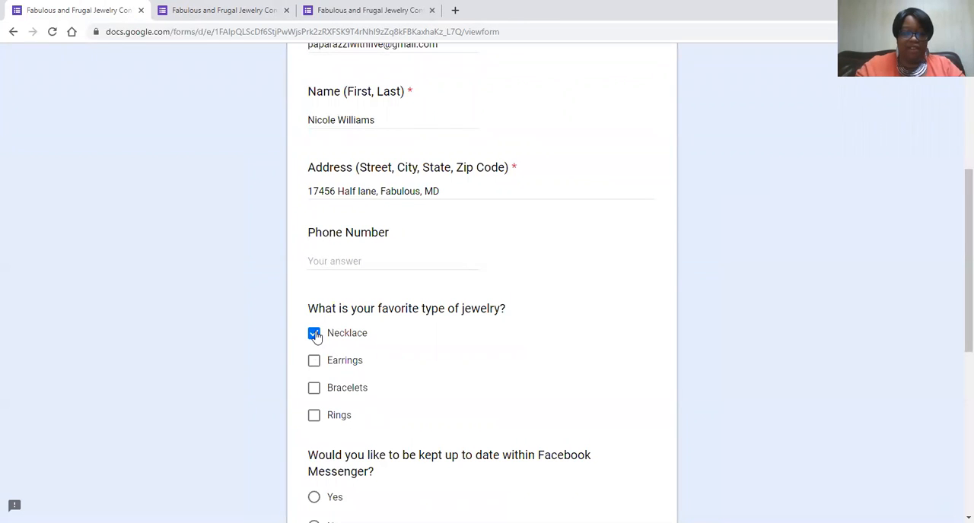
click(336, 346)
scroll(413, 404, down, 3)
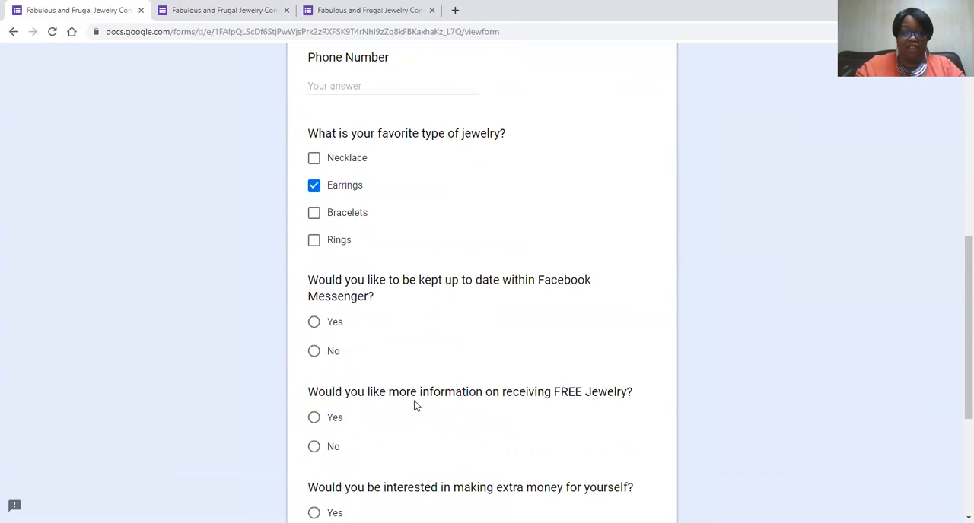
- Answer Yes to Facebook Messenger updates and FREE Jewelry information, answer the extra money question and submit the form
click(314, 321)
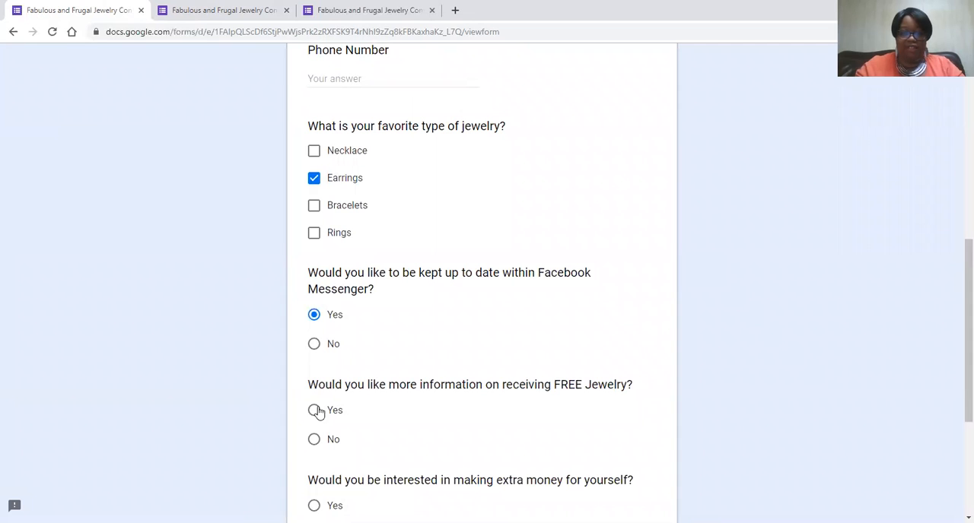
click(314, 412)
scroll(334, 429, down, 2)
click(314, 384)
click(335, 496)
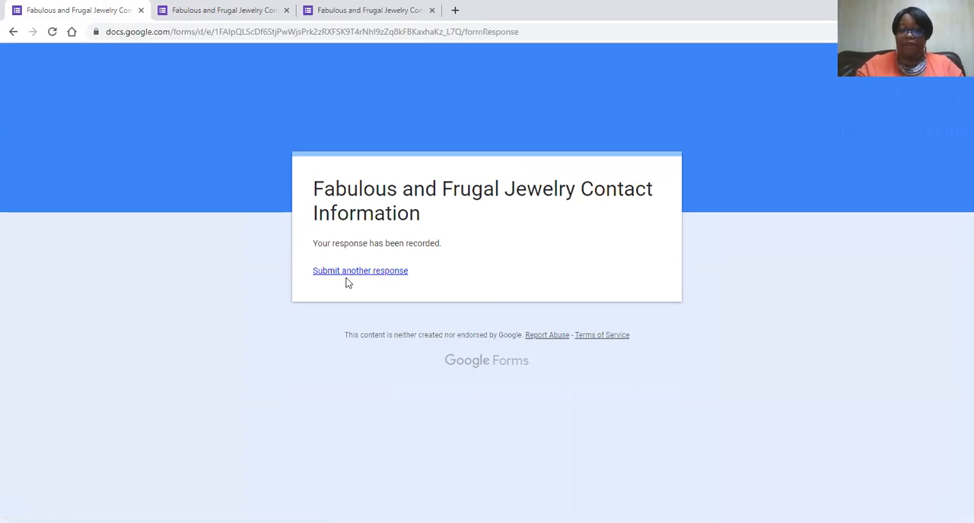
- Return to the form editor's browser tab and reopen the Fabulous and Frugal Jewelry Contact Information form from the Forms home page
click(206, 11)
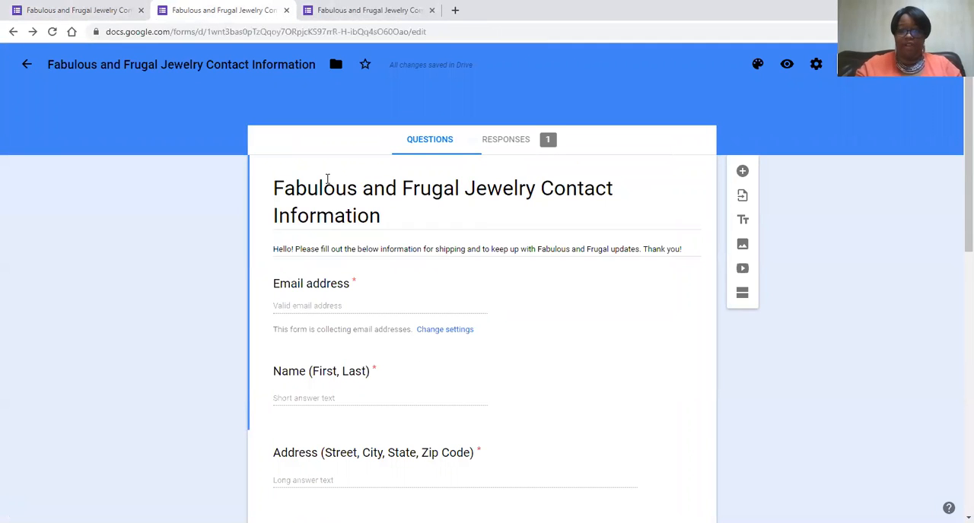
click(27, 65)
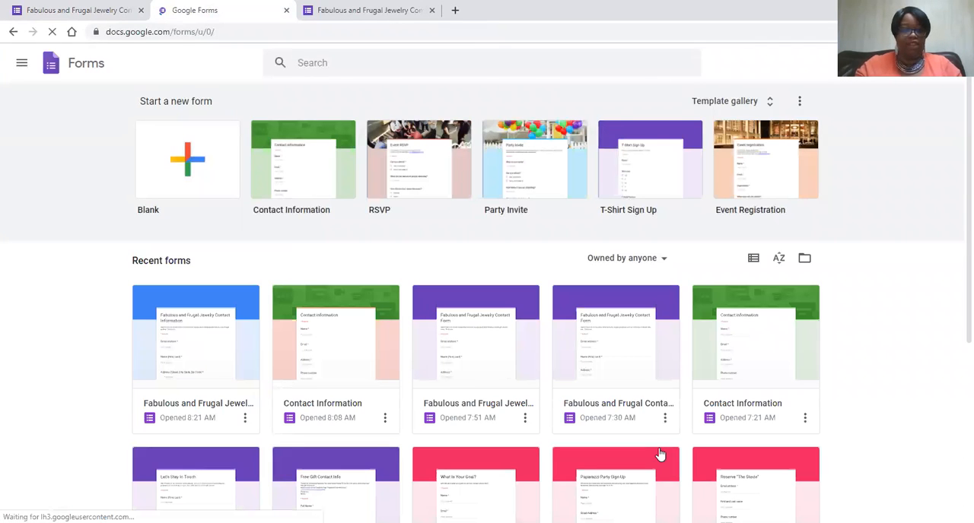
click(202, 381)
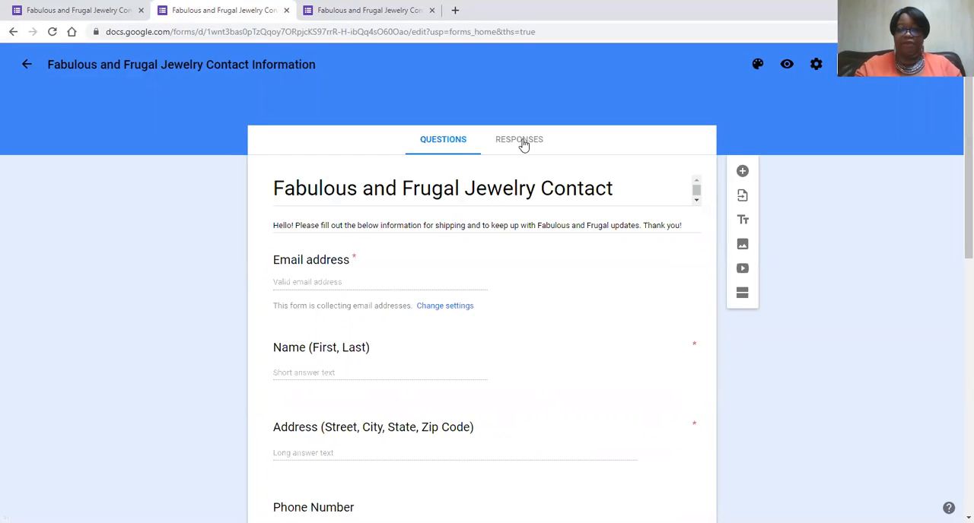
- Show the form's responses and review the summary of who responded, names, addresses and phone numbers
click(520, 140)
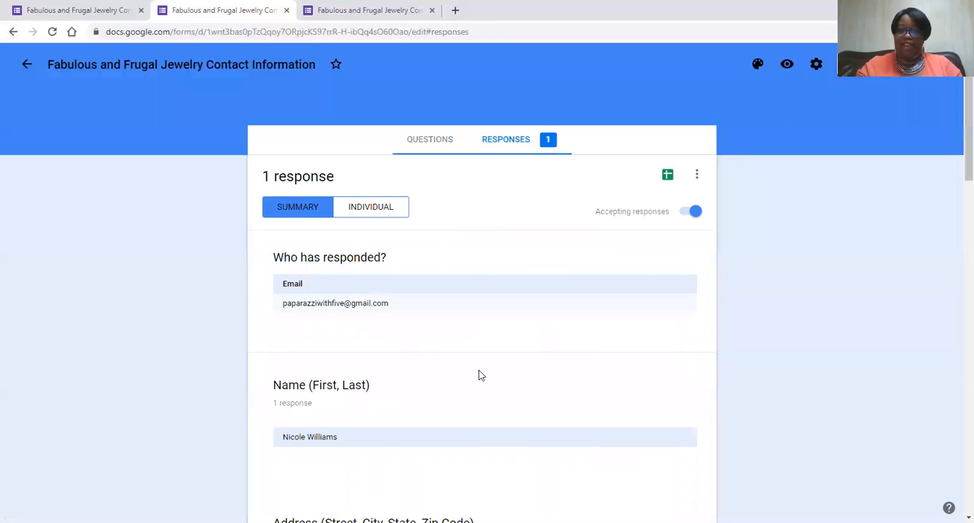
scroll(479, 370, down, 2)
scroll(479, 370, up, 2)
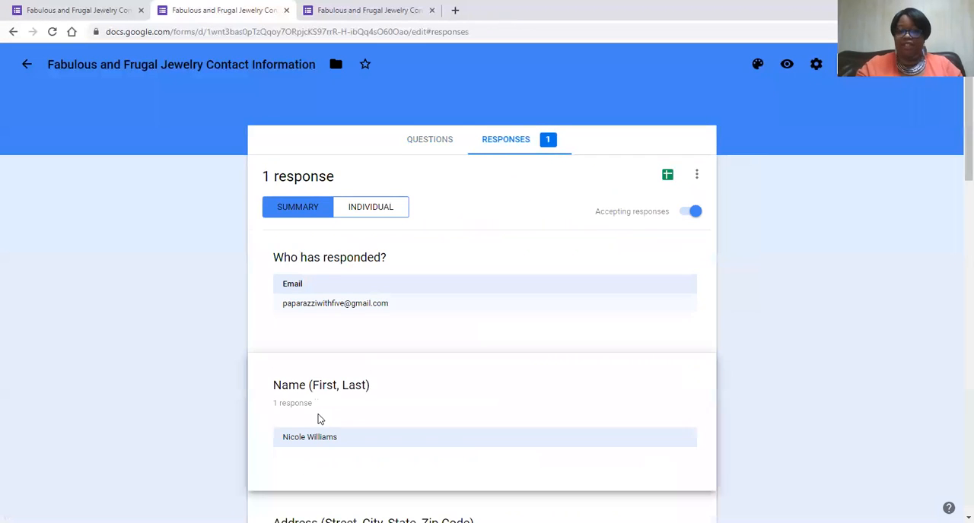
scroll(319, 418, down, 5)
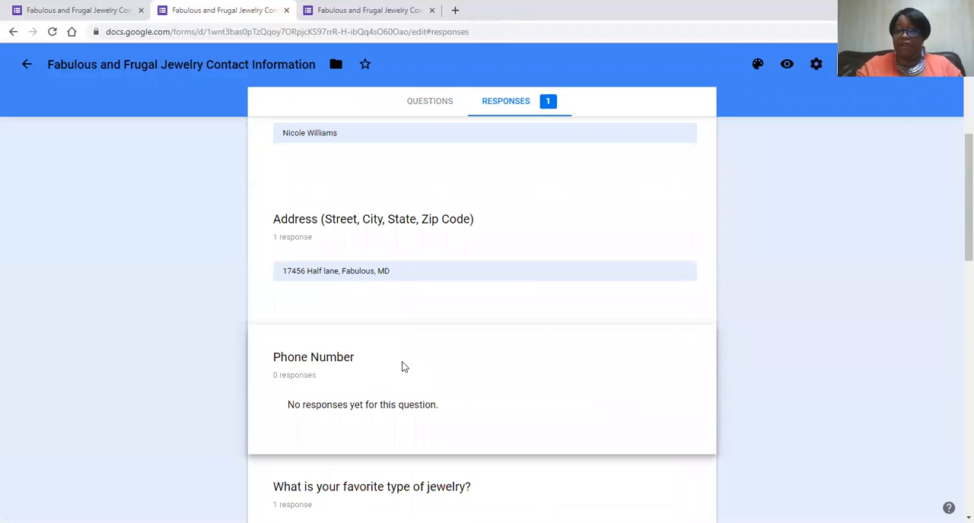
scroll(403, 367, up, 5)
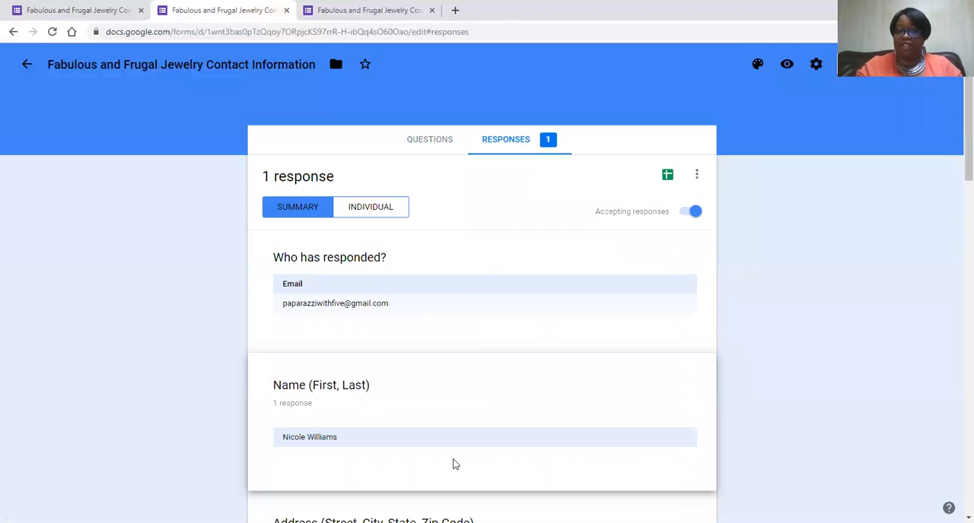
- Examine the submitted answers in the individual response view and return to the summary
click(366, 208)
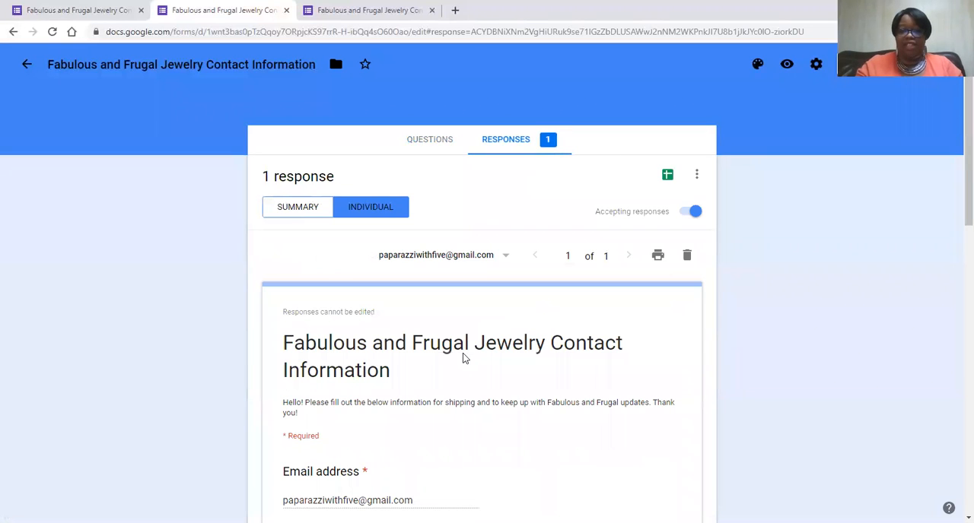
scroll(349, 192, down, 5)
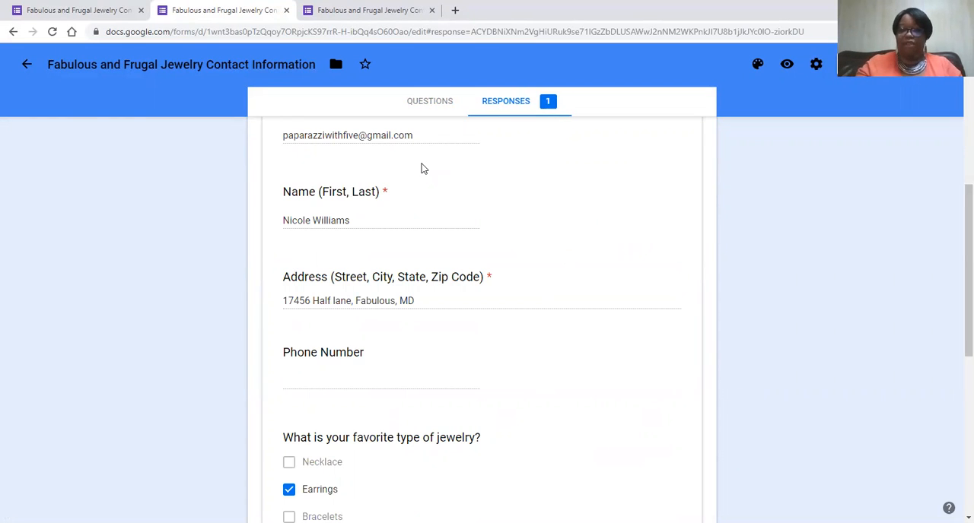
scroll(419, 157, up, 5)
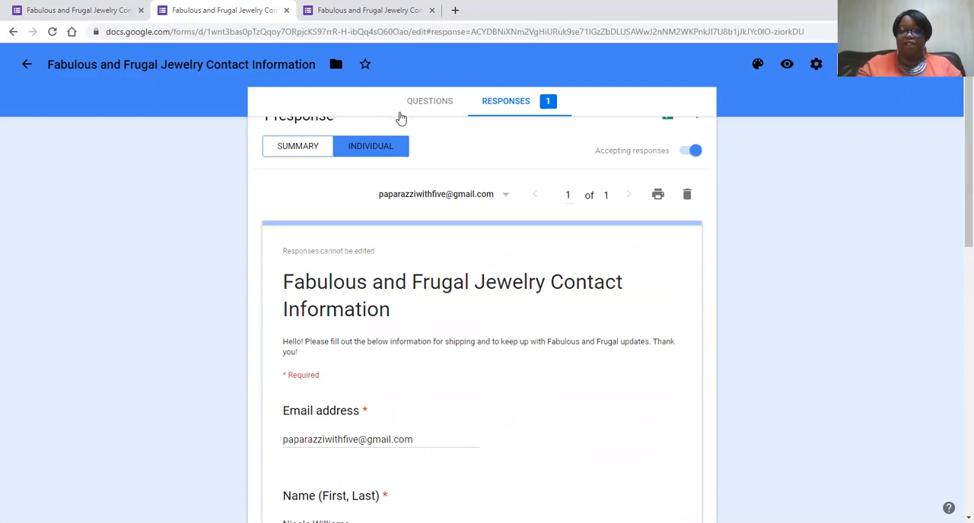
click(290, 147)
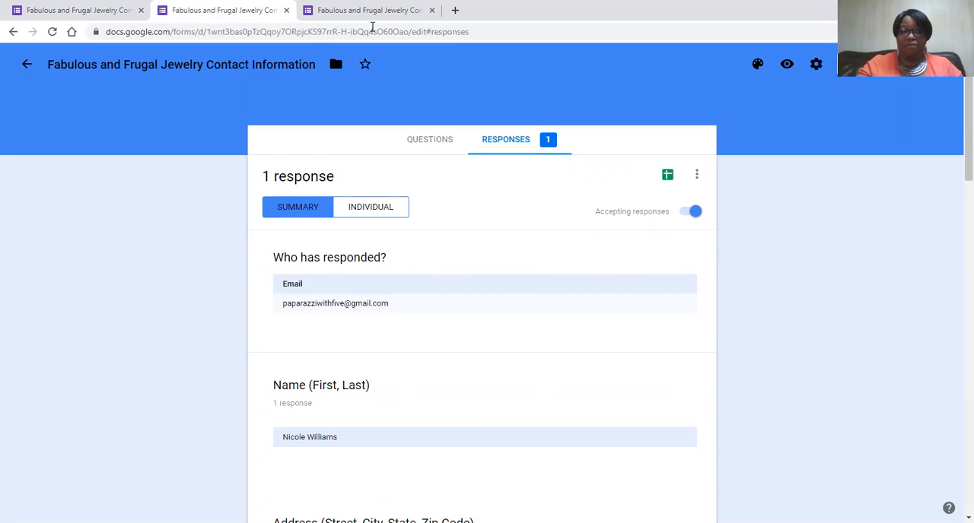
- Return to the form's questions and examine the general settings for email collection, response limits and respondent permissions
click(441, 141)
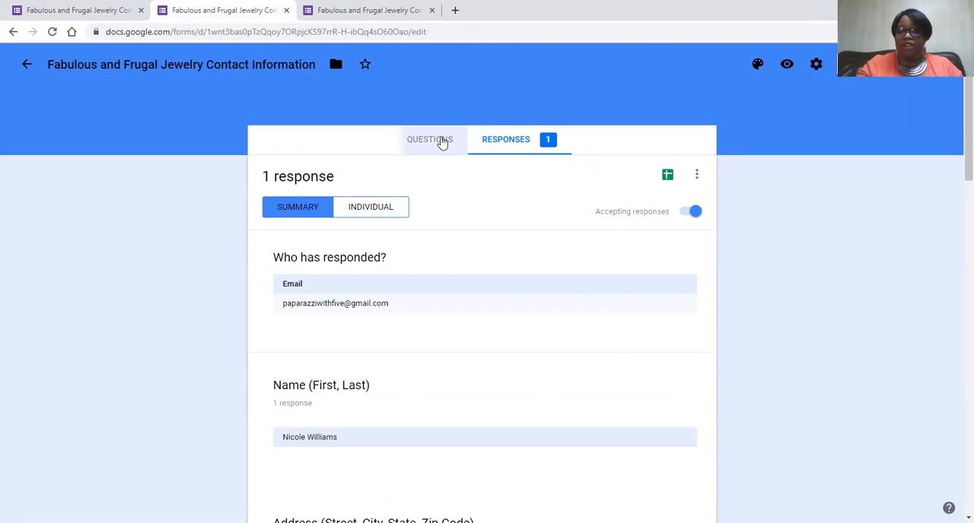
click(815, 65)
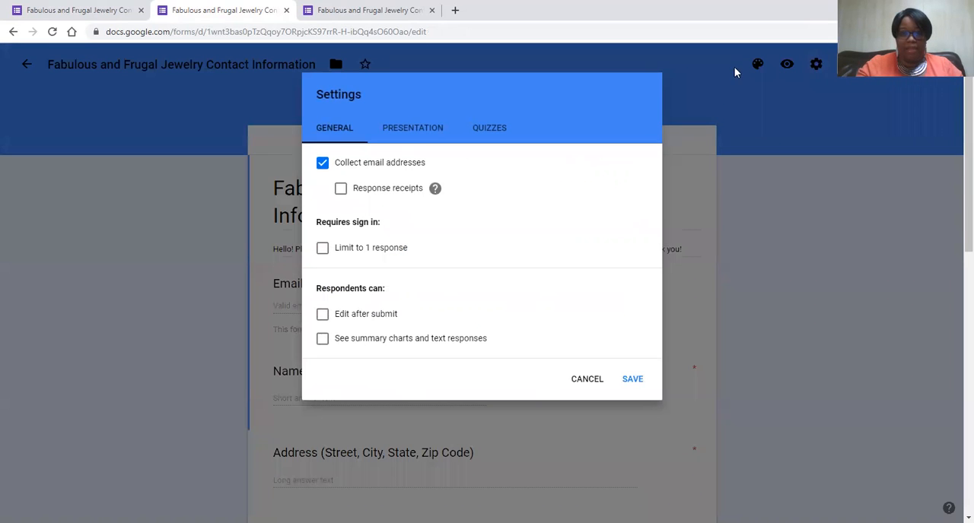
click(689, 99)
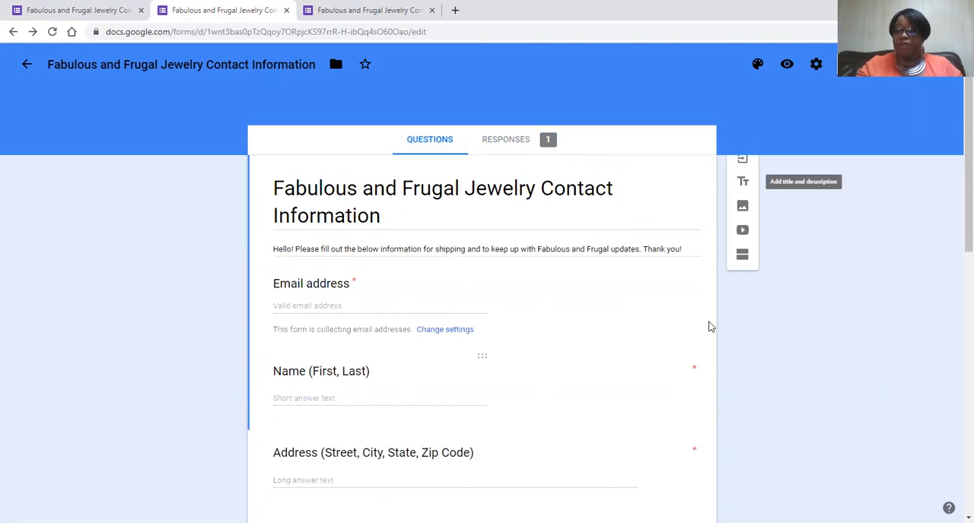
click(817, 65)
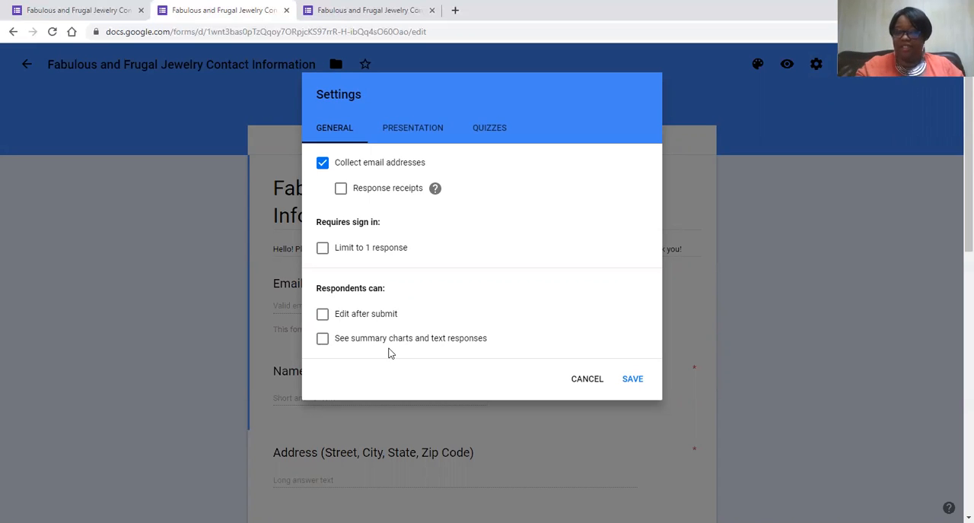
- Set the form's confirmation message to "Thank you for filling out our form!" in the presentation settings and save
click(411, 135)
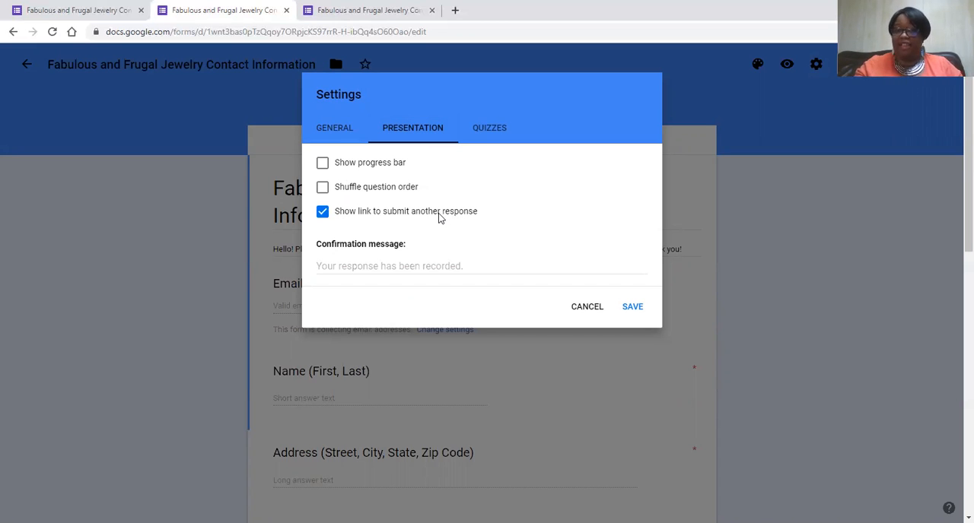
click(394, 268)
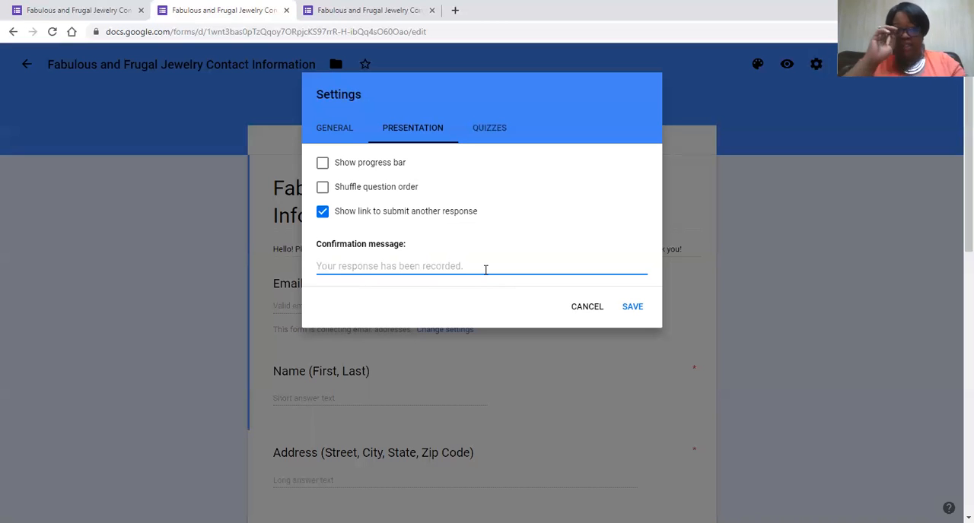
text(Thank)
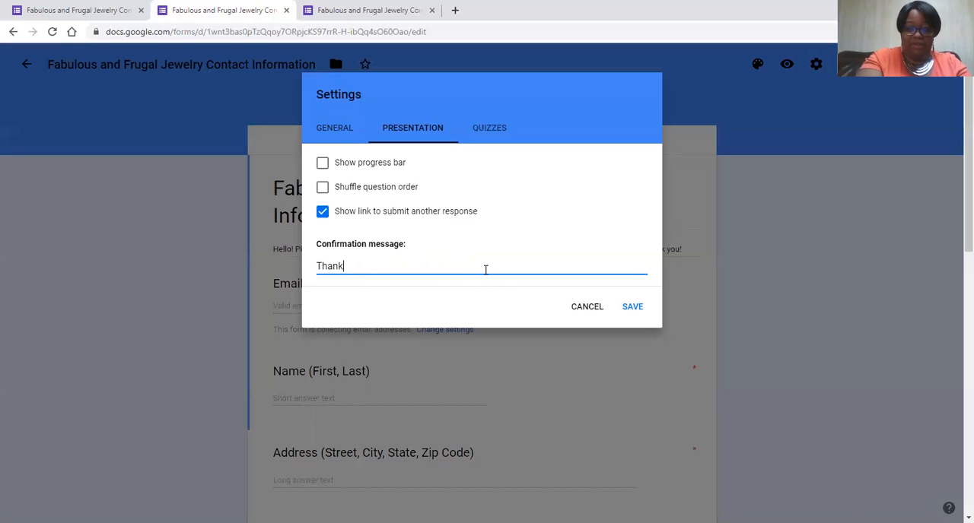
text( you ofr fillin)
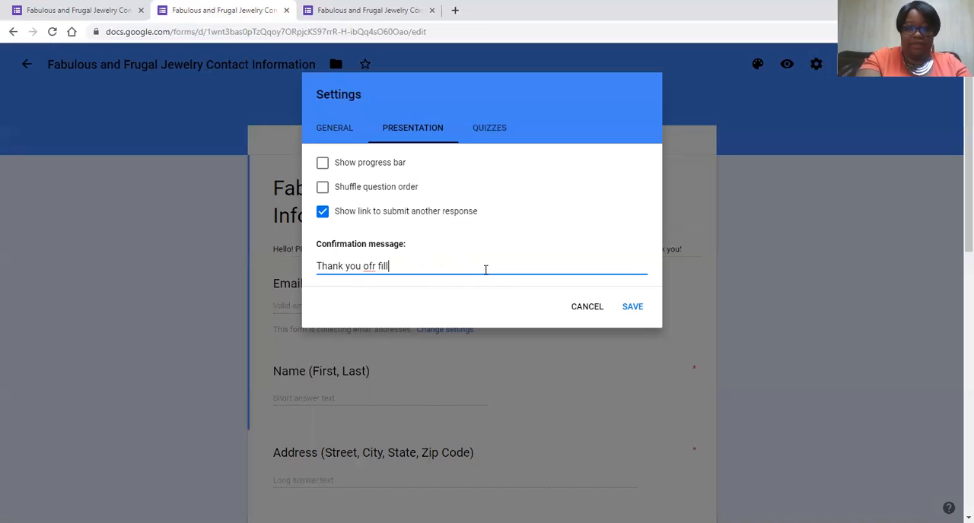
key(BackSpace)
key(BackSpace)
key(BackSpace)
key(BackSpace)
key(BackSpace)
key(BackSpace)
key(BackSpace)
key(BackSpace)
key(BackSpace)
key(BackSpace)
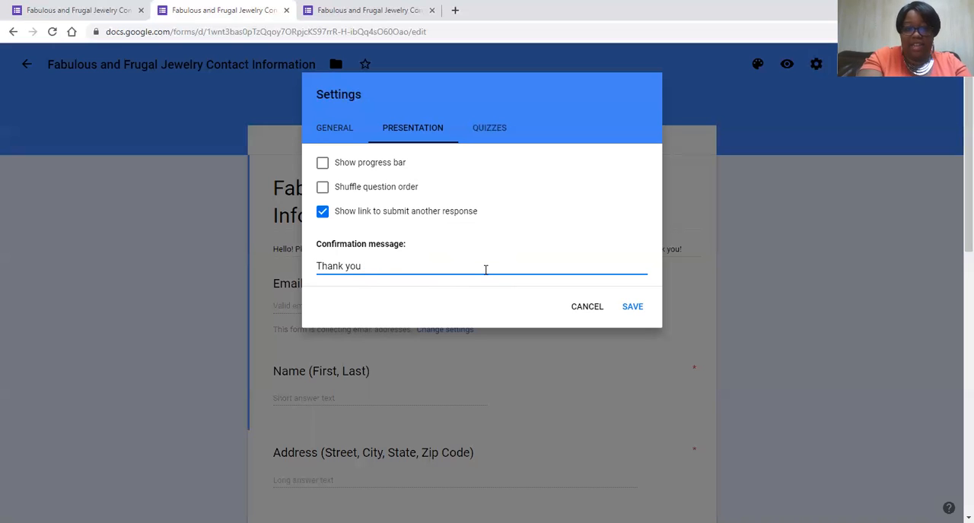
text(for filli)
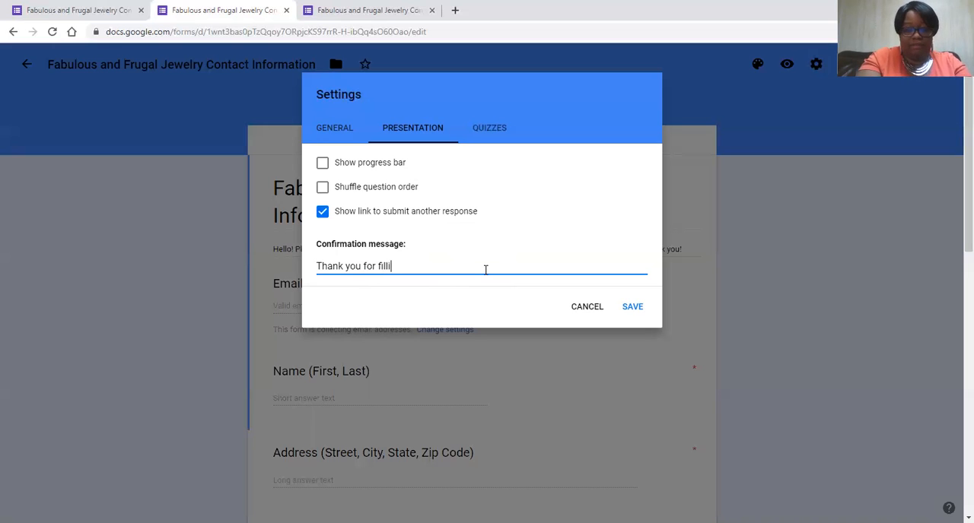
text(ng out my f)
key(BackSpace)
key(BackSpace)
key(BackSpace)
key(BackSpace)
text(our o)
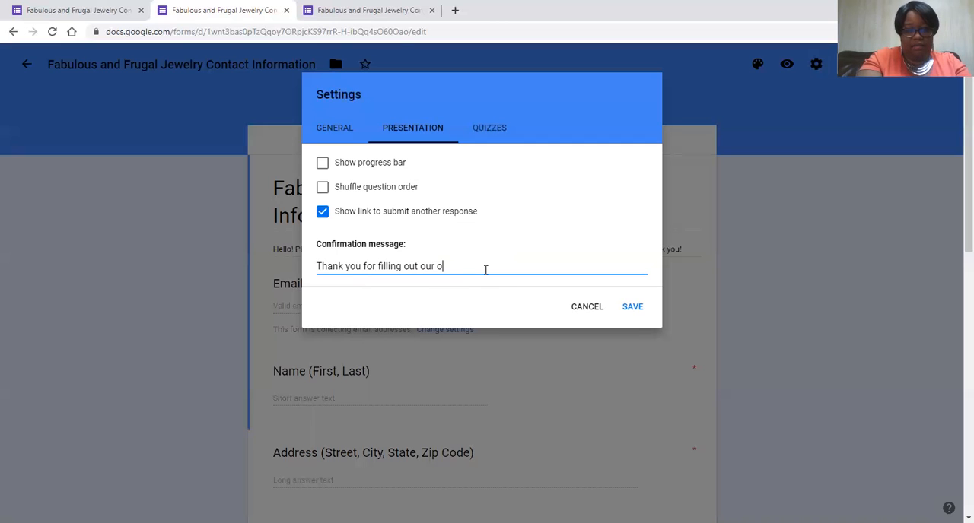
key(BackSpace)
text(form)
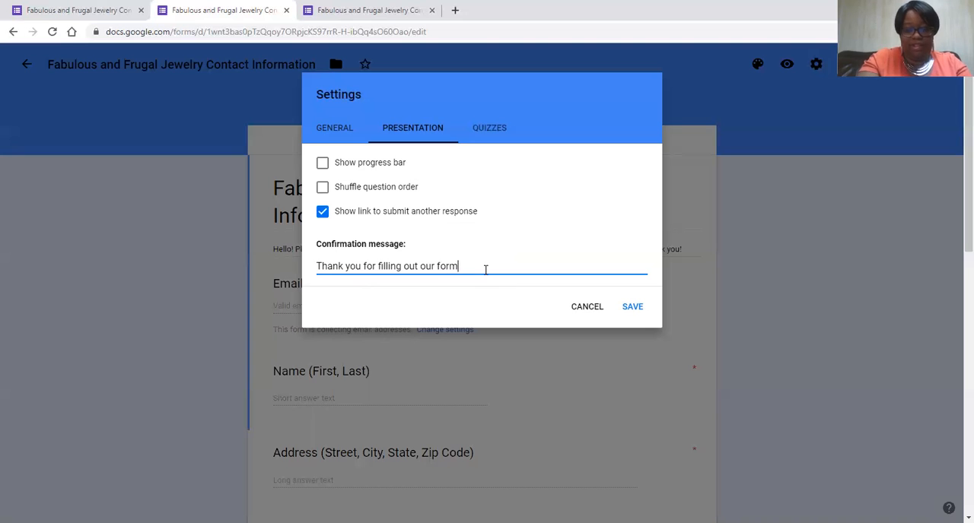
text(!)
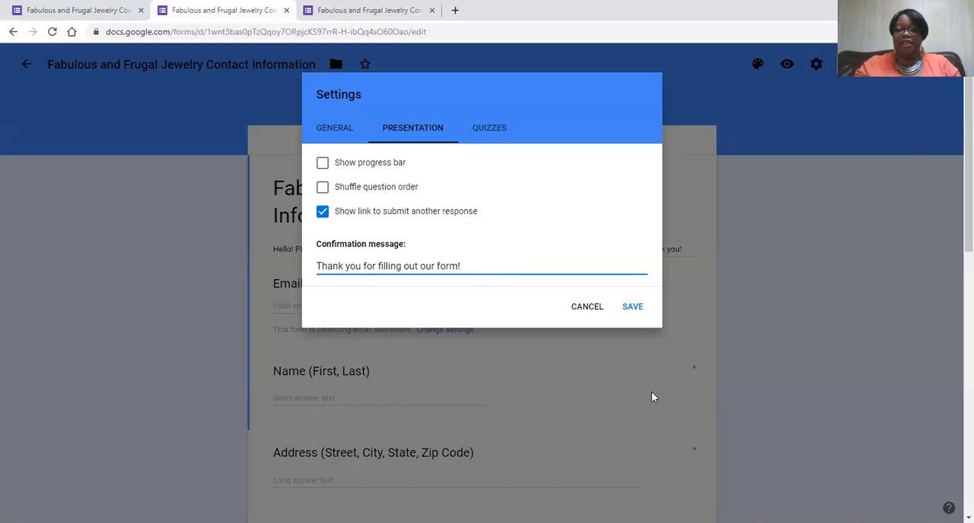
click(633, 307)
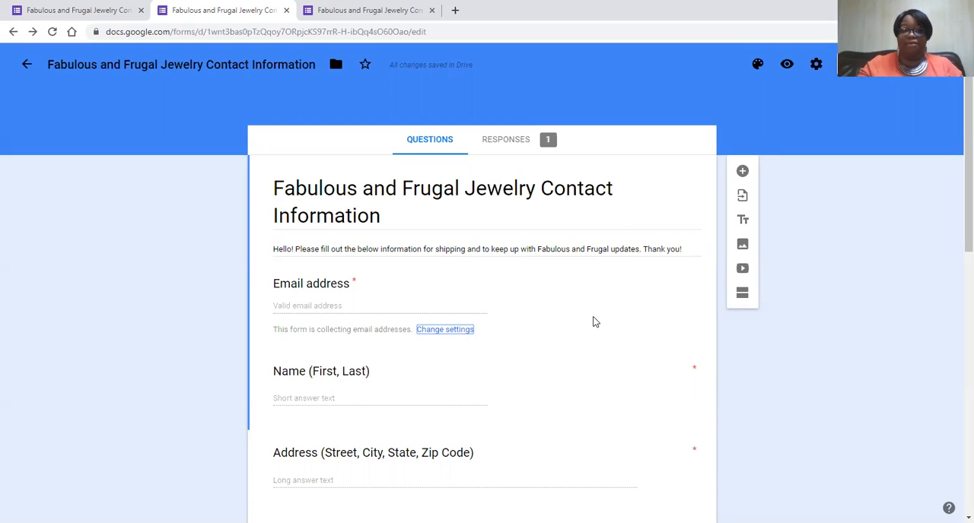
- Go to the Forms home page, view the RSVP template's questions and return to the home page
click(25, 66)
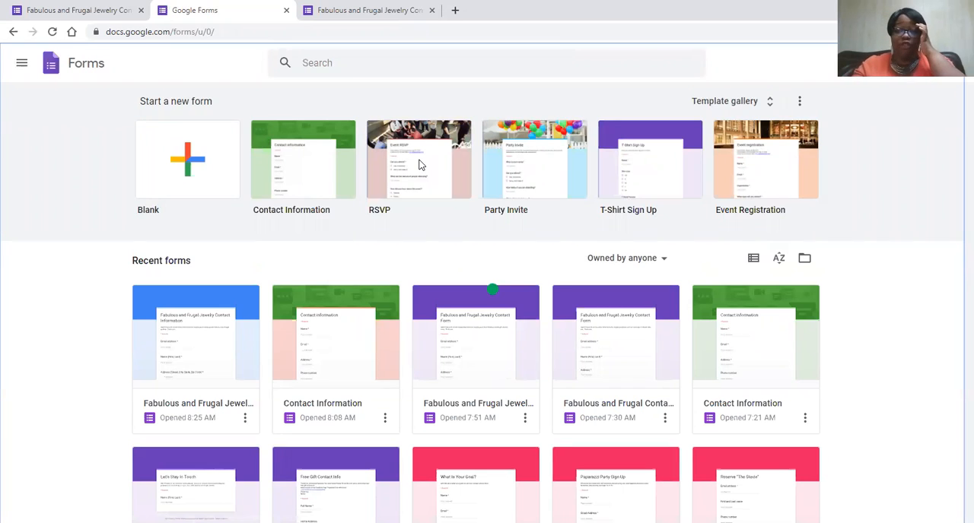
click(418, 164)
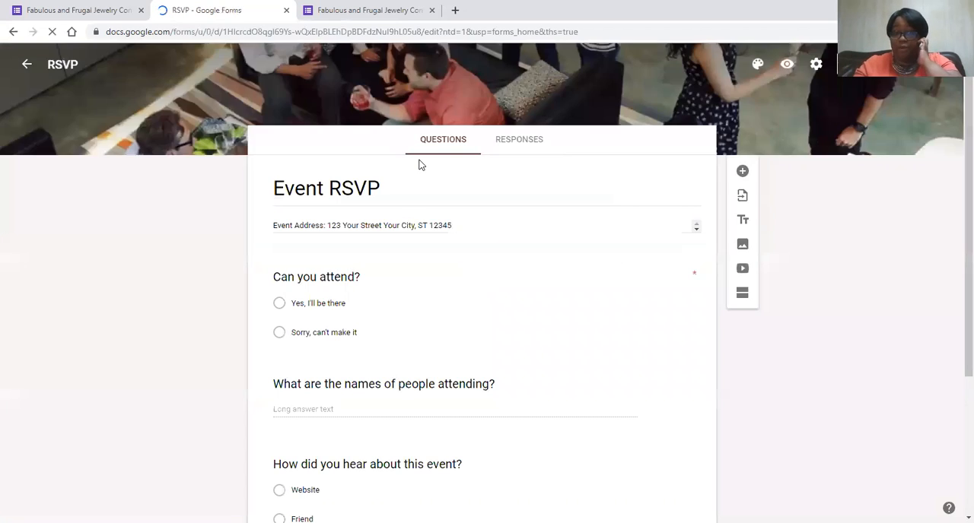
scroll(452, 373, down, 3)
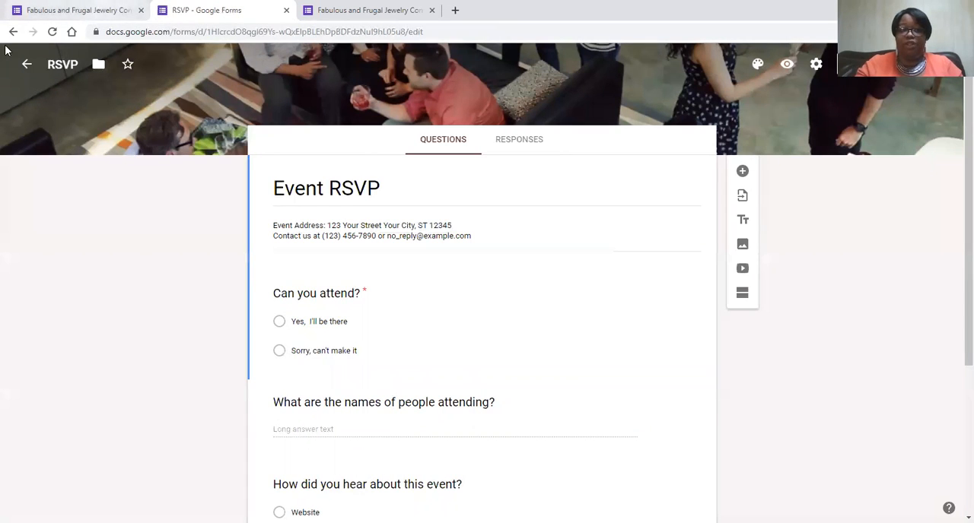
click(27, 66)
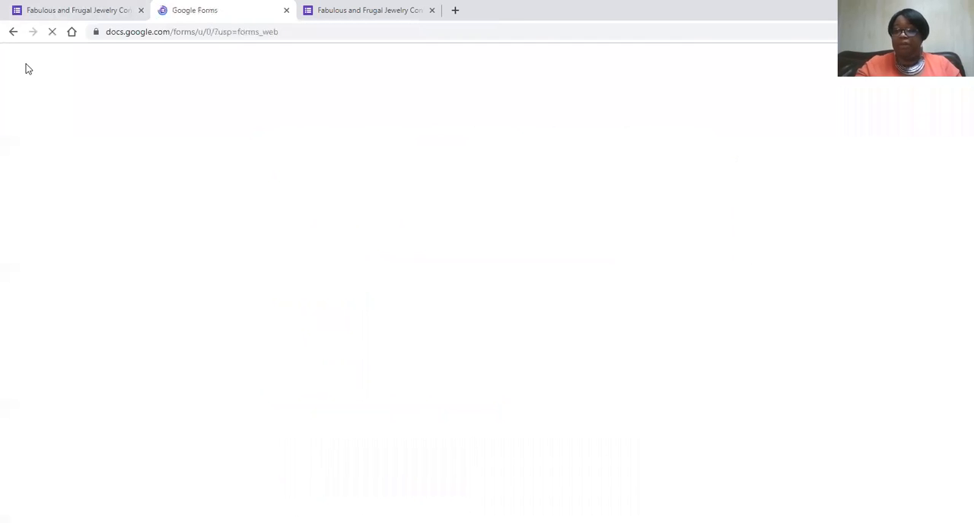